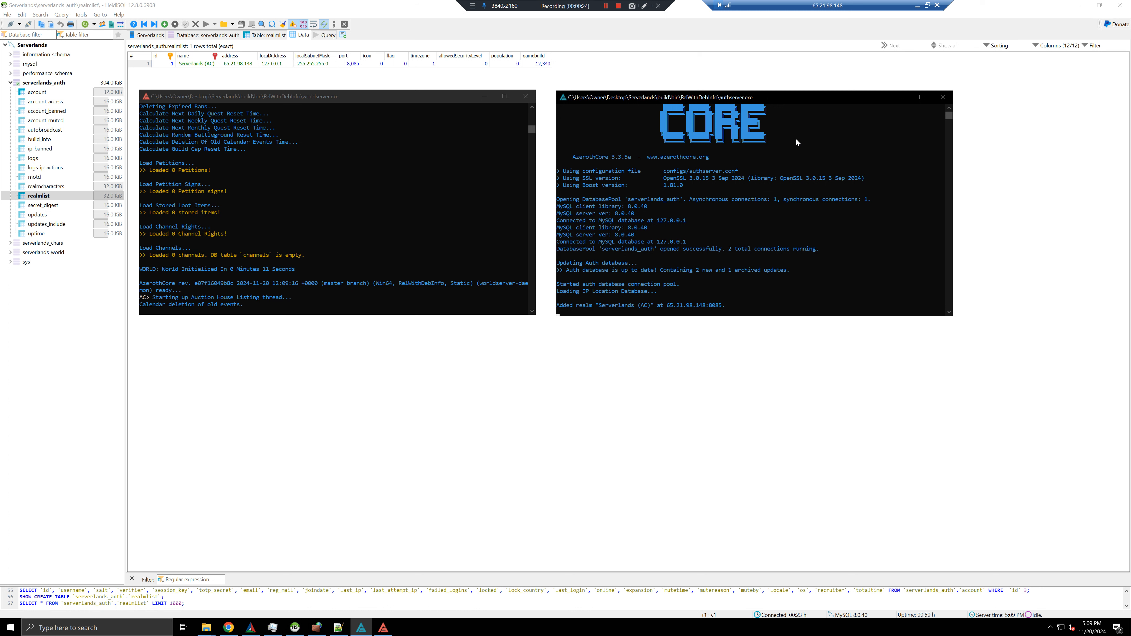
Move the authserver console beside the worldserver console and bring worldserver to the front
left_click_drag(725, 99, 706, 101)
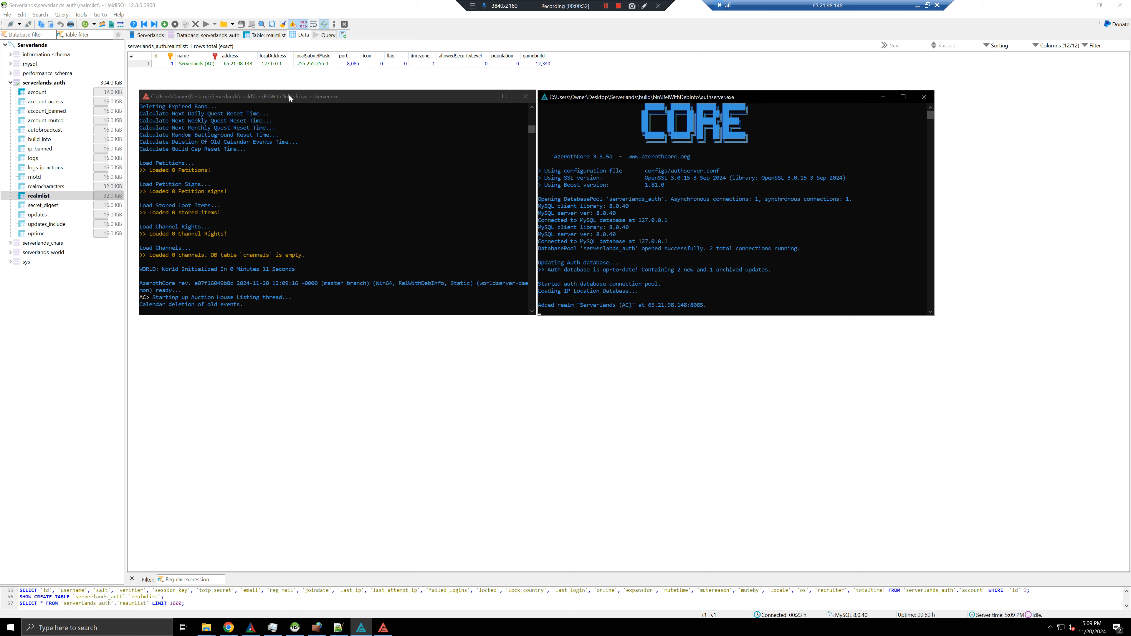
left_click_drag(289, 95, 291, 96)
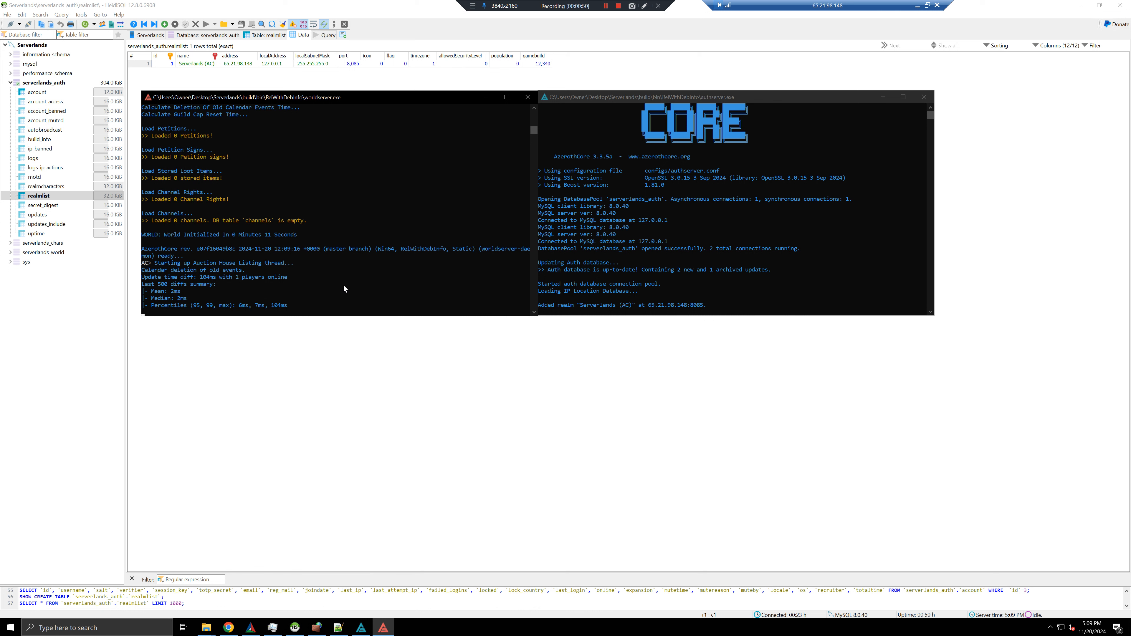
Review the existing Port 3307 and 8086 inbound firewall rules
mouse_move(314, 630)
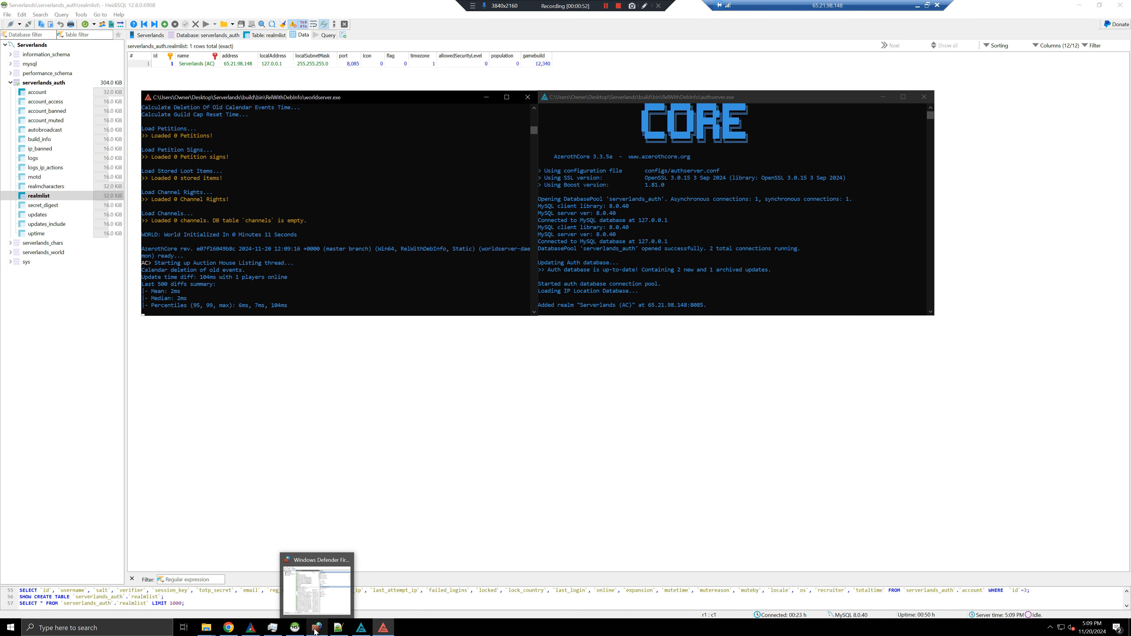
left_click(316, 593)
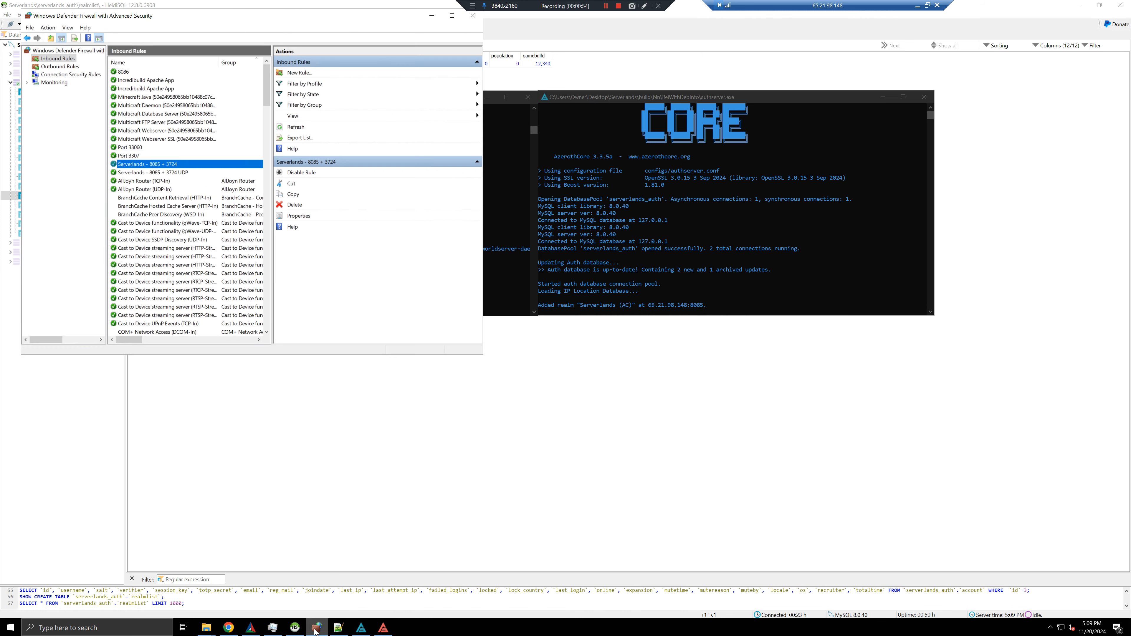
left_click(151, 156)
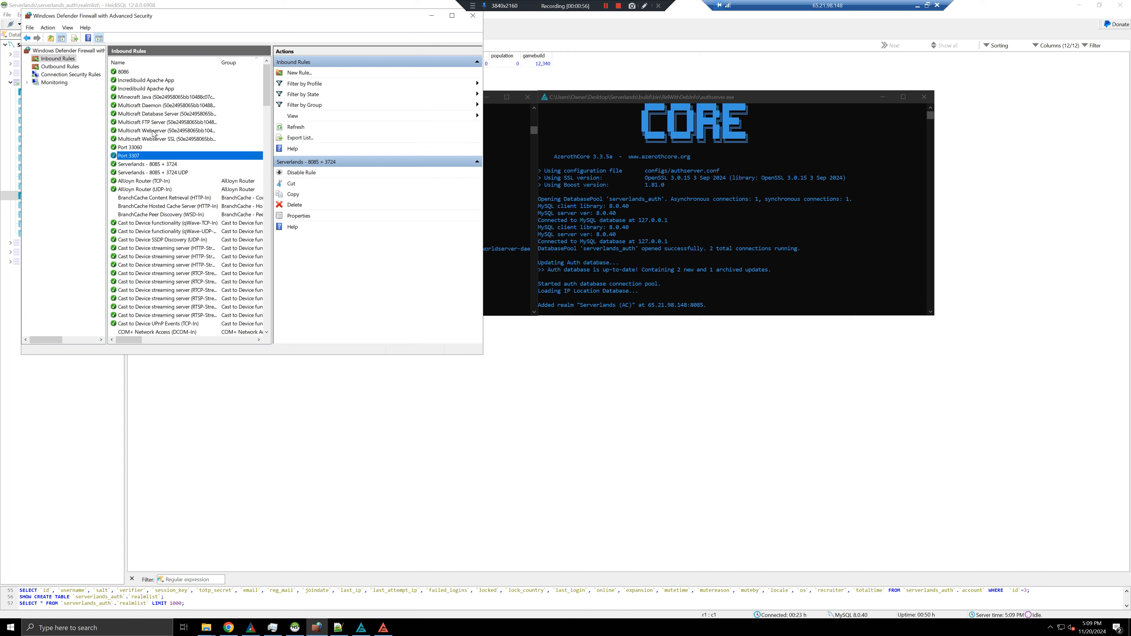
left_click(129, 72)
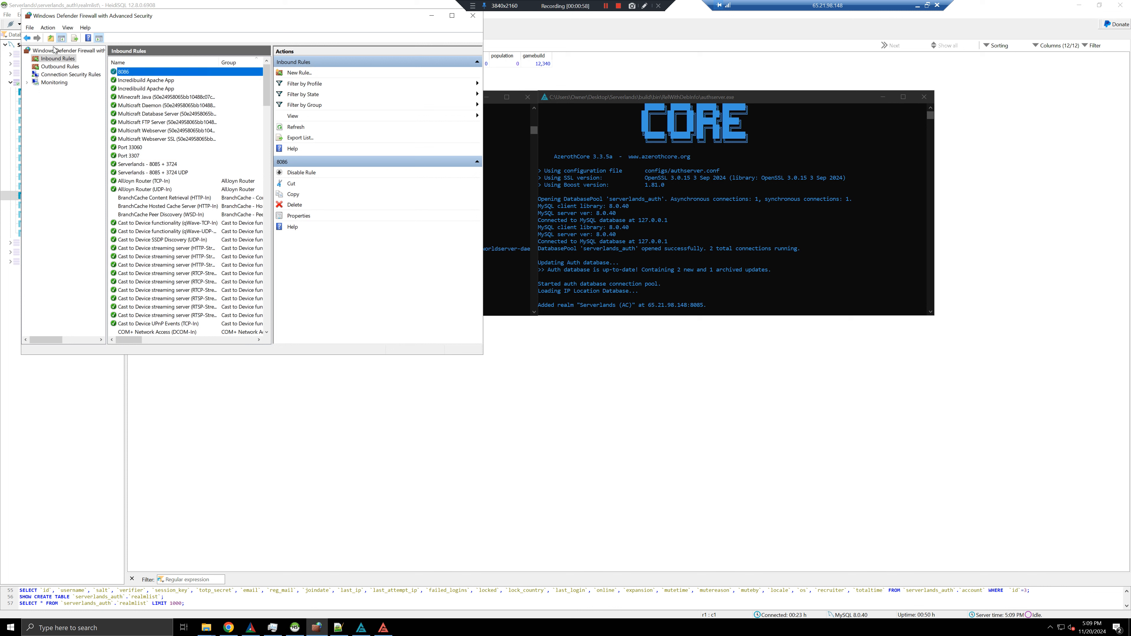
Add an inbound TCP port rule named MySQL allowing connections on all profiles, then close the firewall
left_click(296, 73)
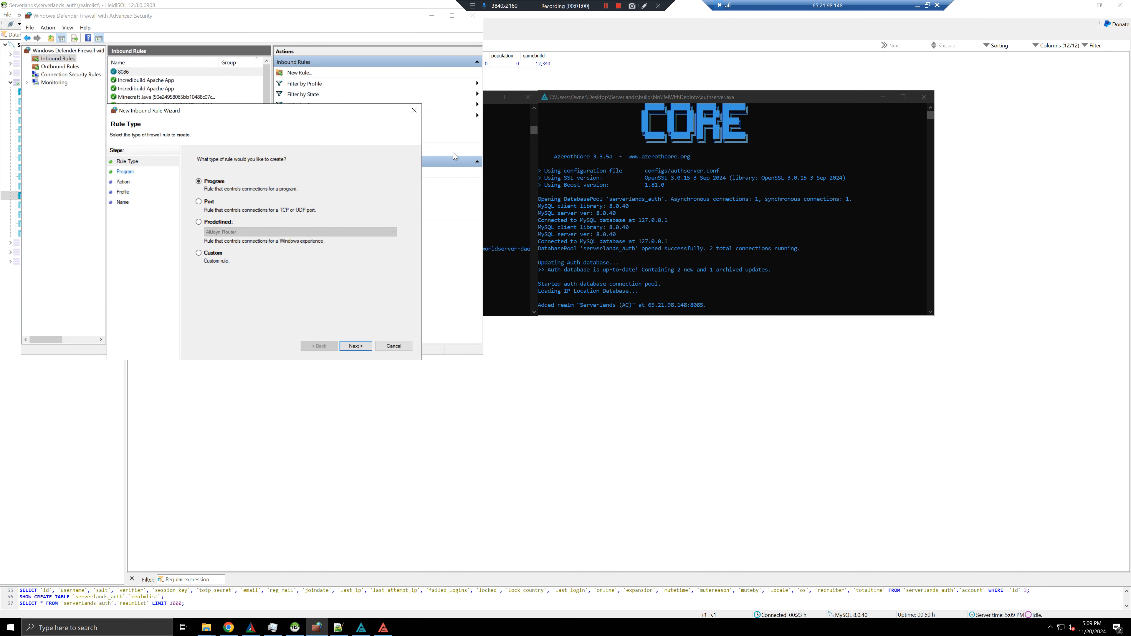
left_click(209, 201)
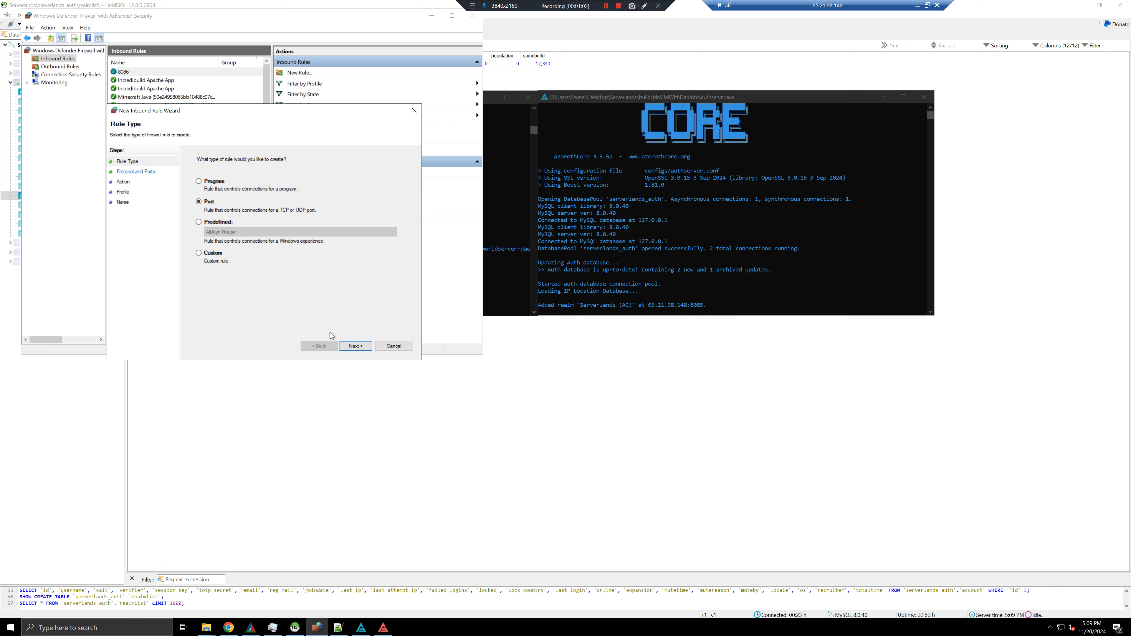
left_click(346, 348)
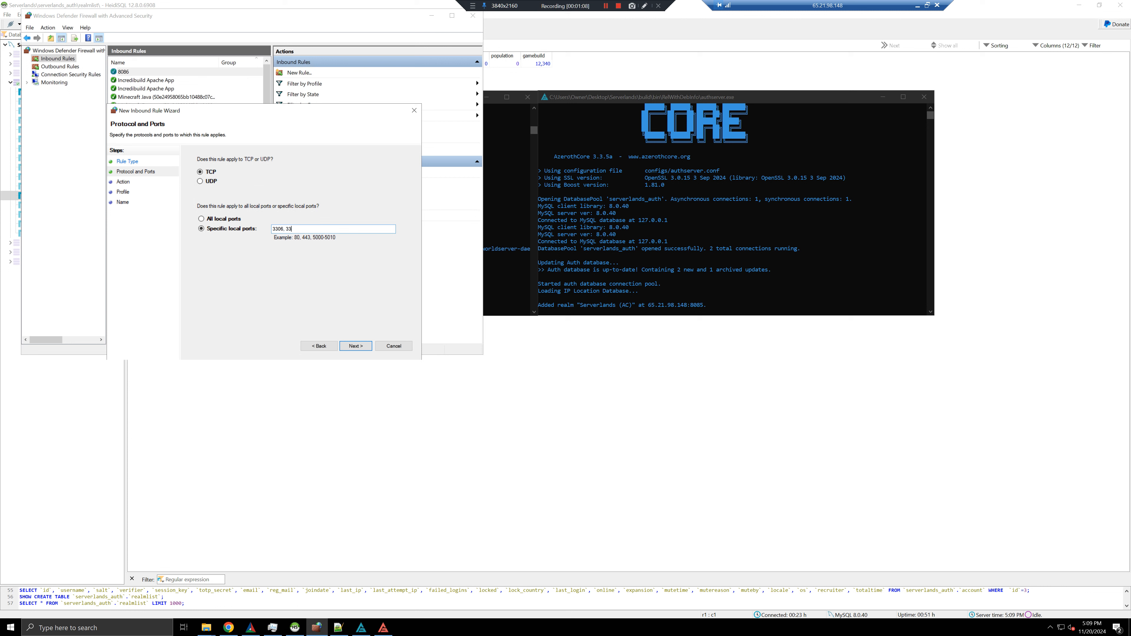
left_click(355, 346)
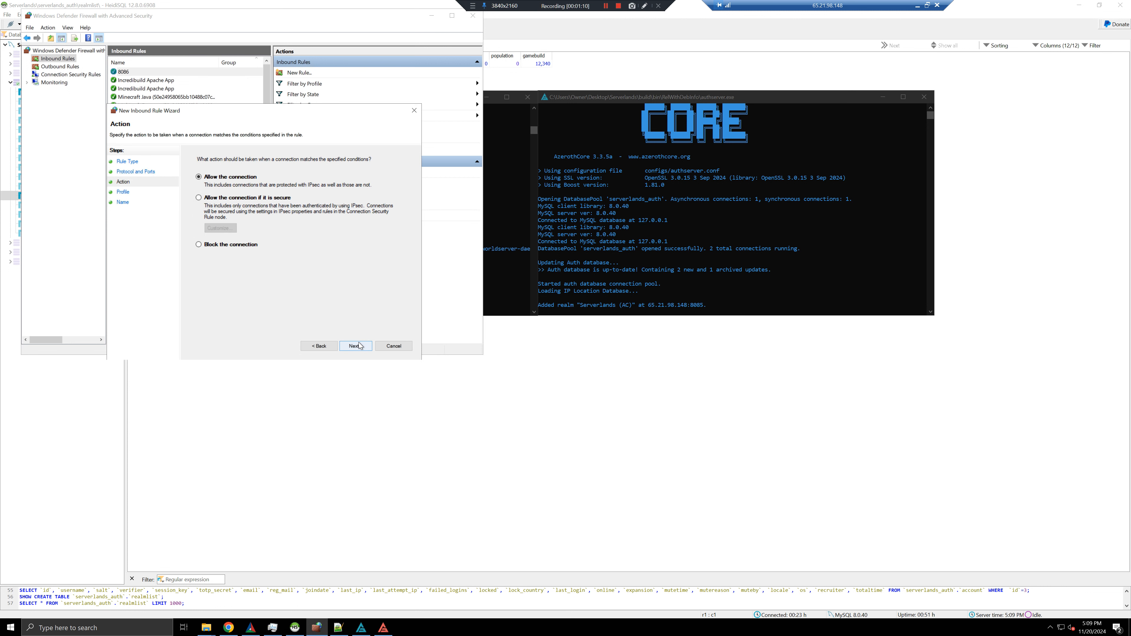
left_click(355, 346)
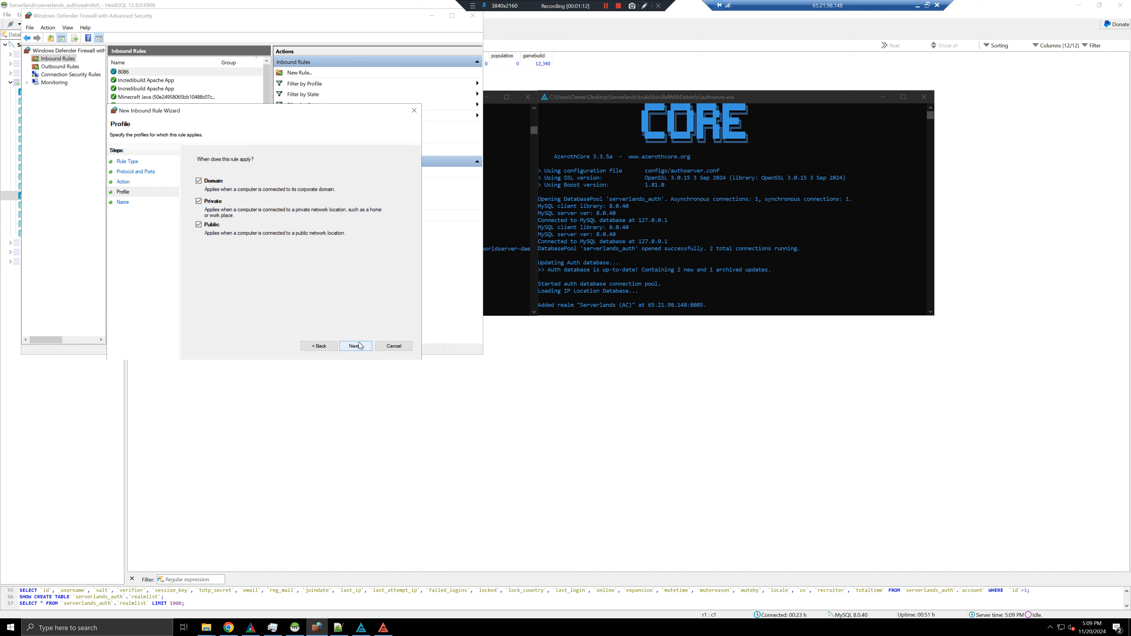
left_click(355, 346)
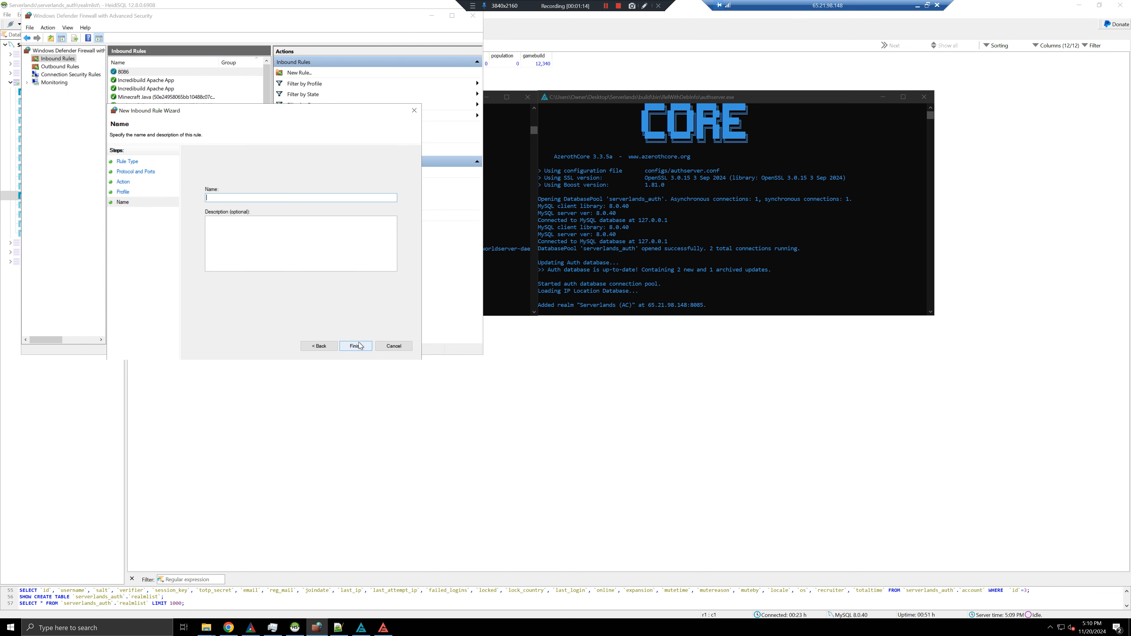
type("MySQL")
left_click(355, 346)
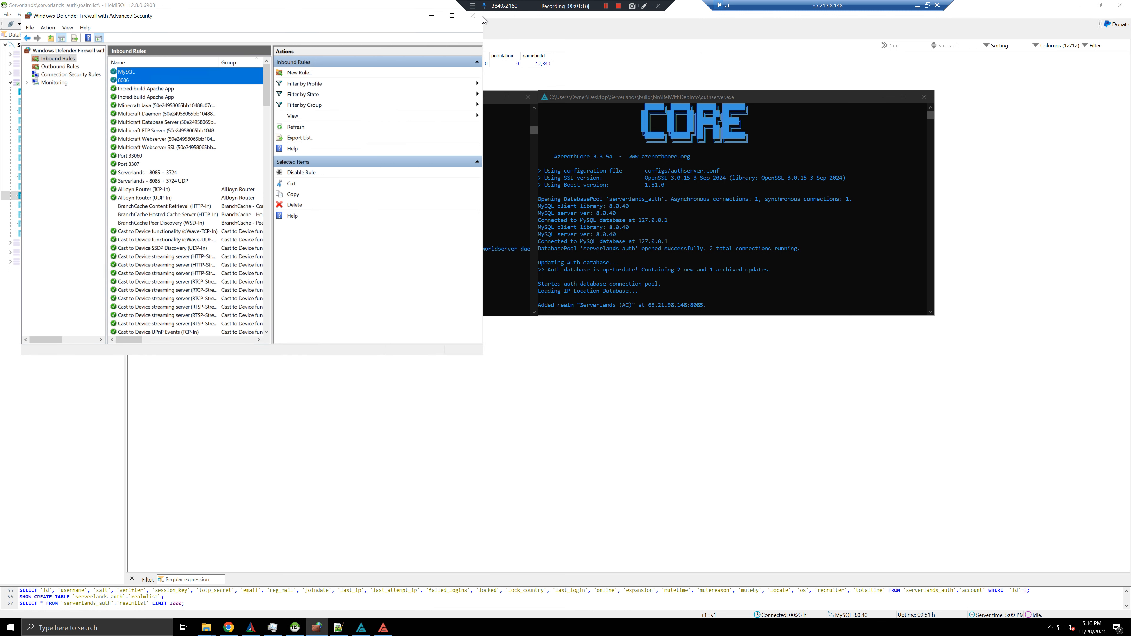
left_click(473, 16)
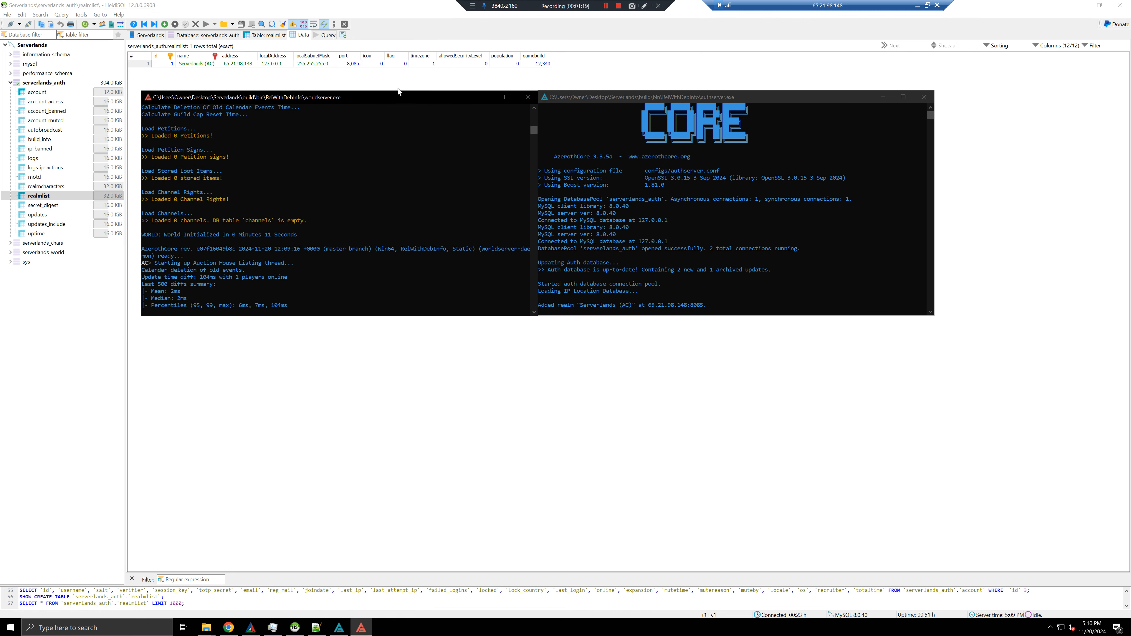
Test port 3306 instead of 8085 in the Port Forwarding Tester, then return to HeidiSQL
left_click(228, 628)
left_click_drag(583, 143, 394, 163)
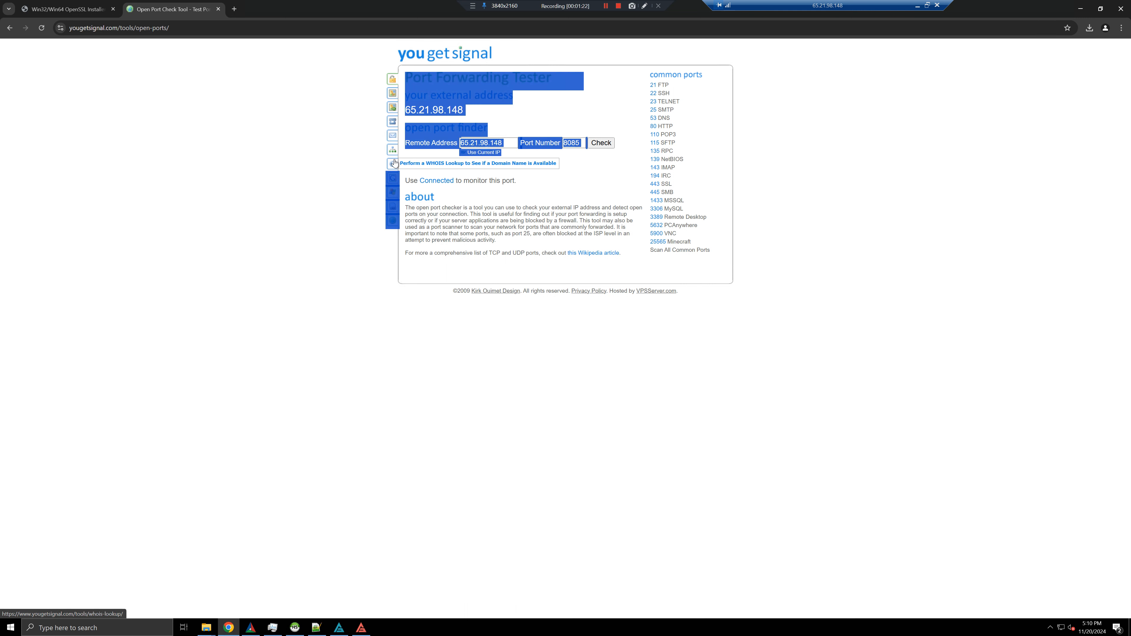
left_click(574, 142)
double_click(574, 142)
key("BackSpace")
type("3306")
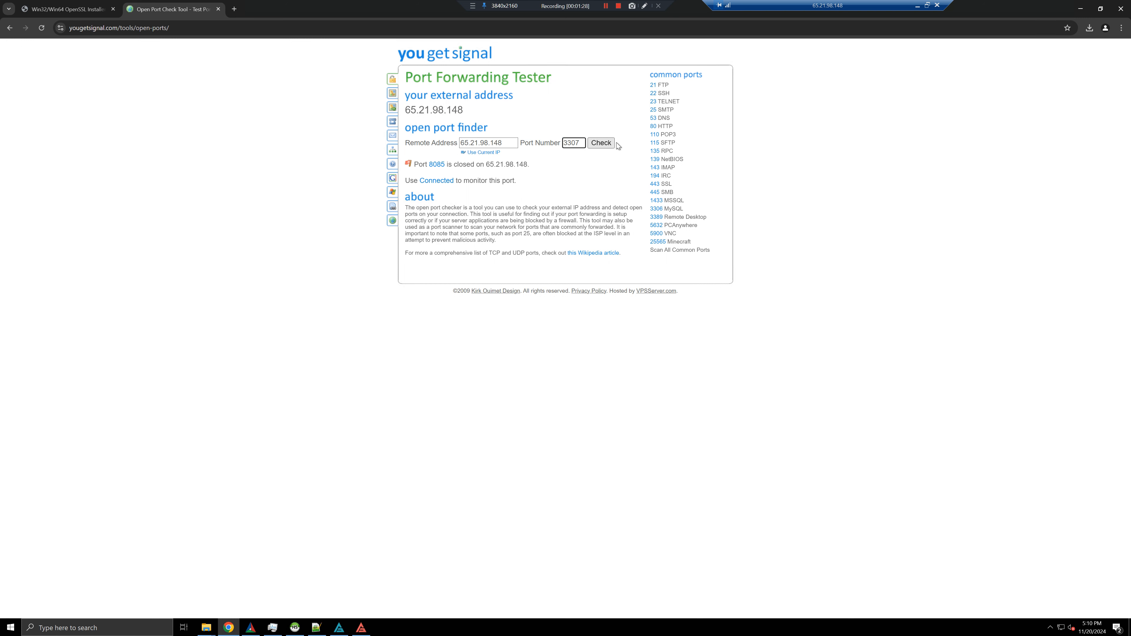
left_click(602, 148)
left_click_drag(499, 165, 473, 163)
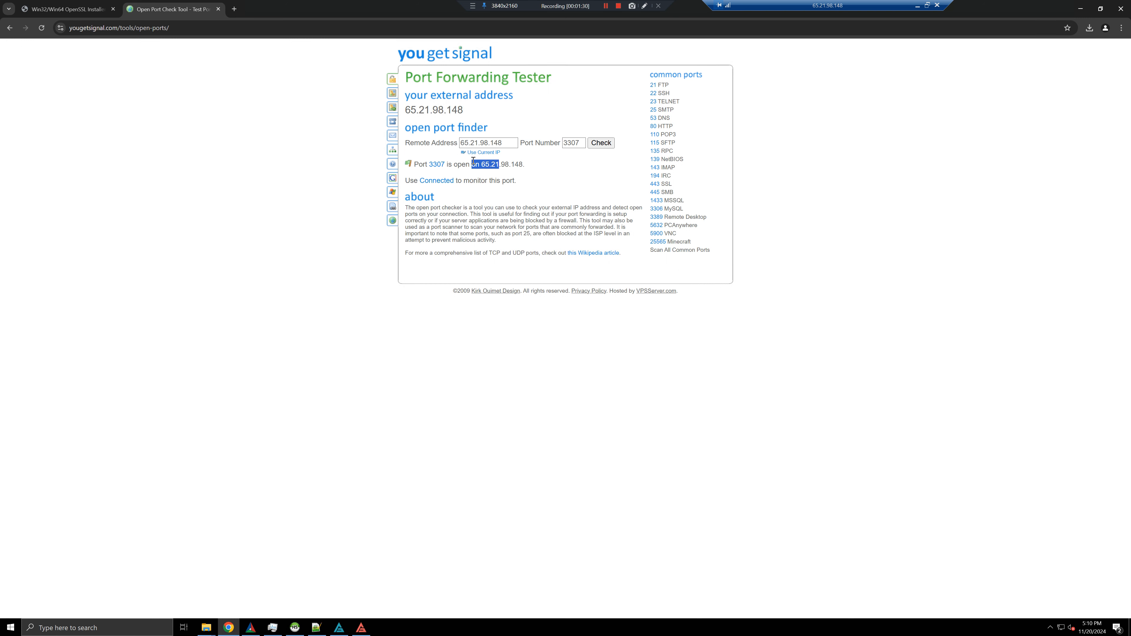
left_click(295, 628)
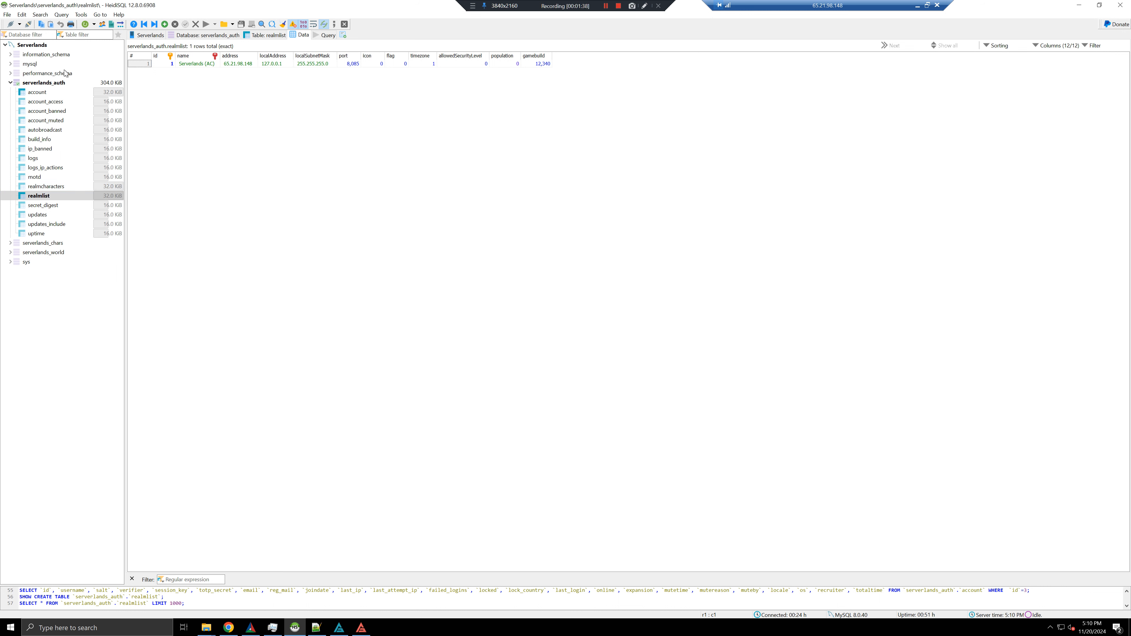
Add a new user account named serverlands allowed to connect from host %
left_click(103, 28)
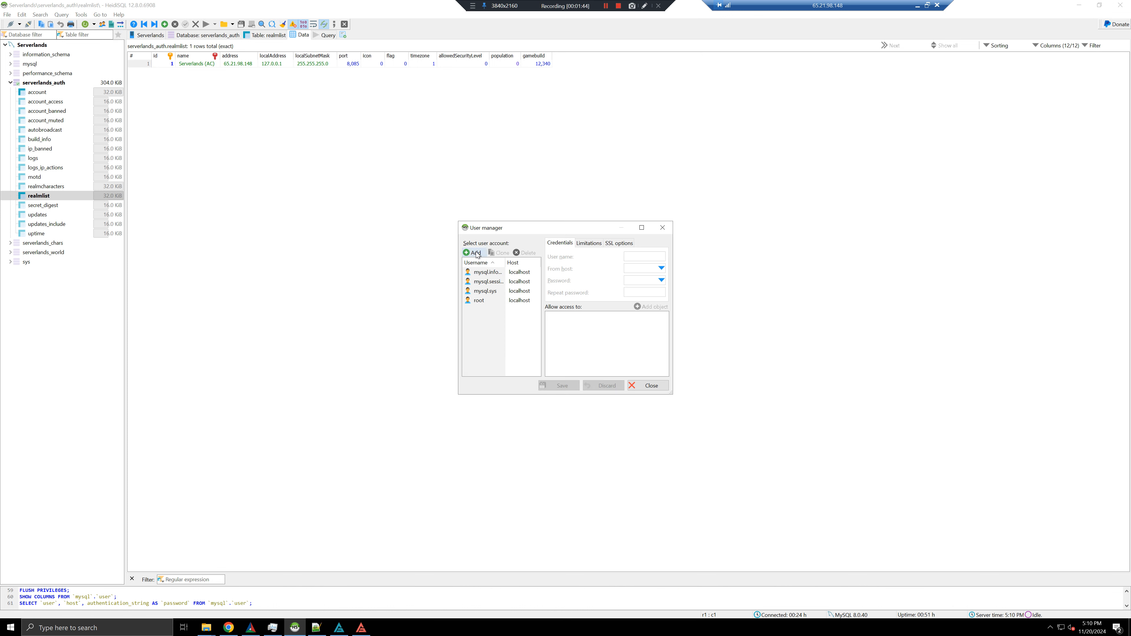
left_click(475, 252)
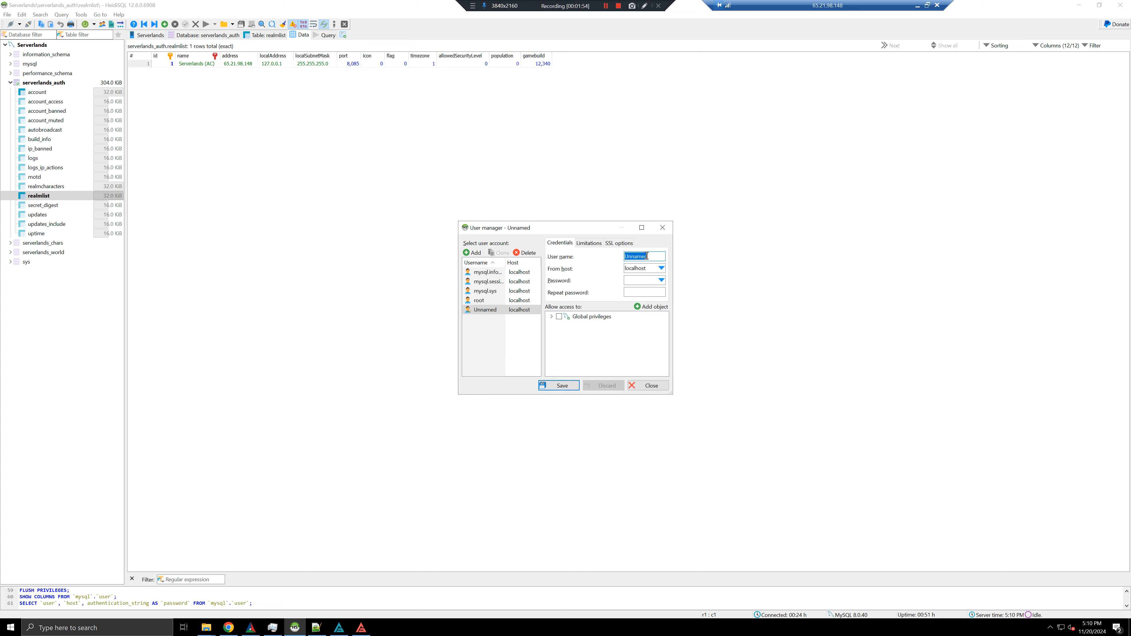
type("serverlands")
left_click(661, 268)
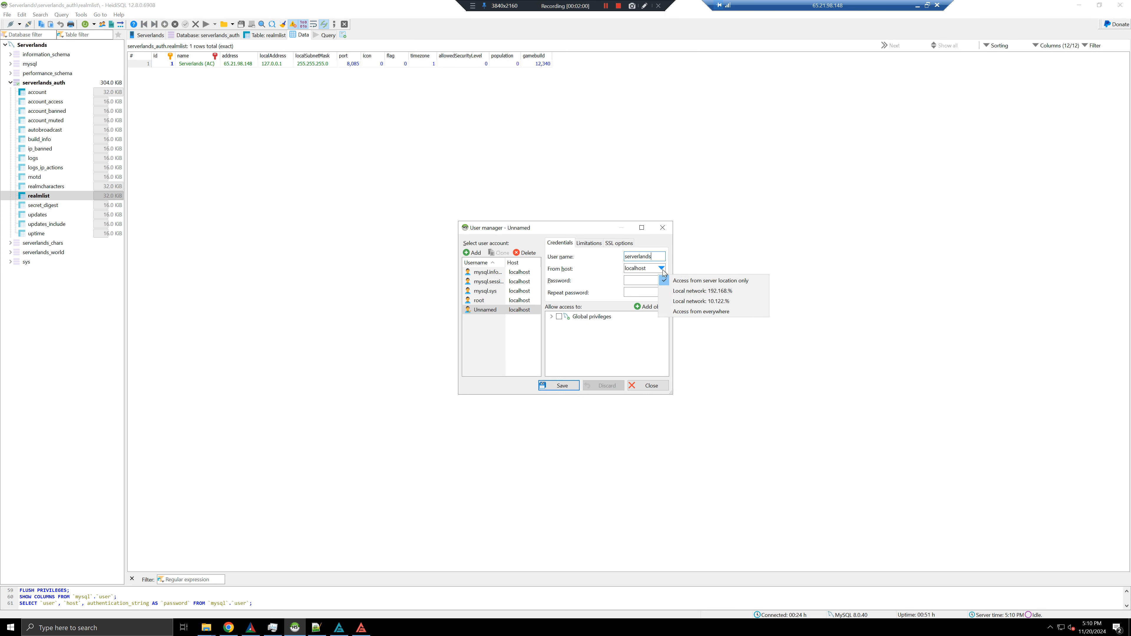
left_click(688, 313)
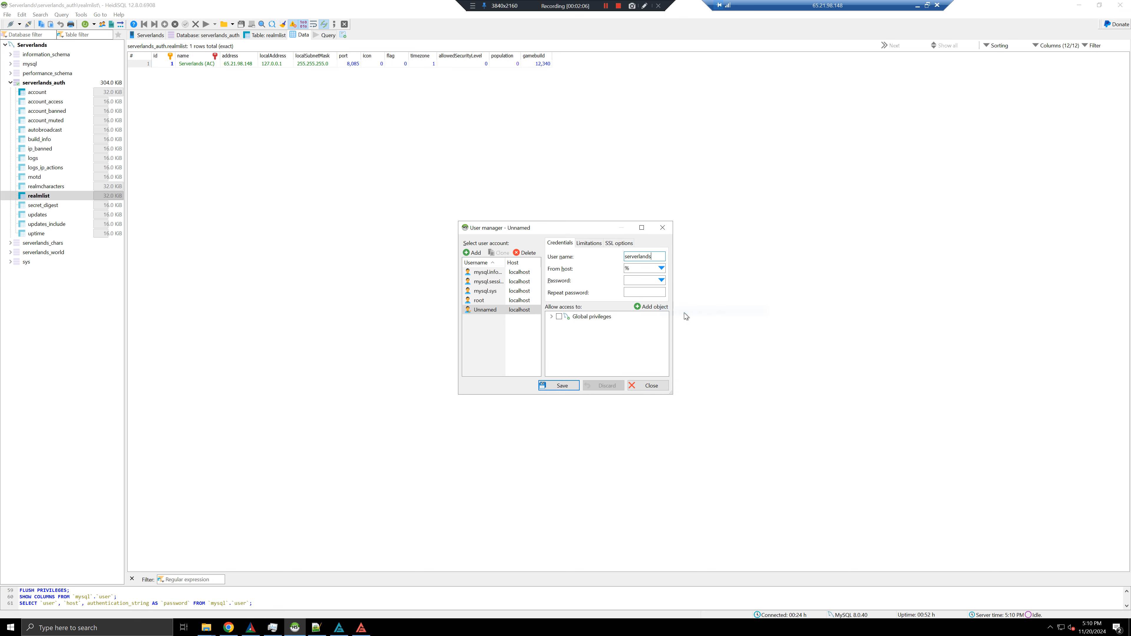
left_click(637, 281)
Try host 45.54.54.123, then delete it and set From host back to %
left_click_drag(577, 229, 518, 220)
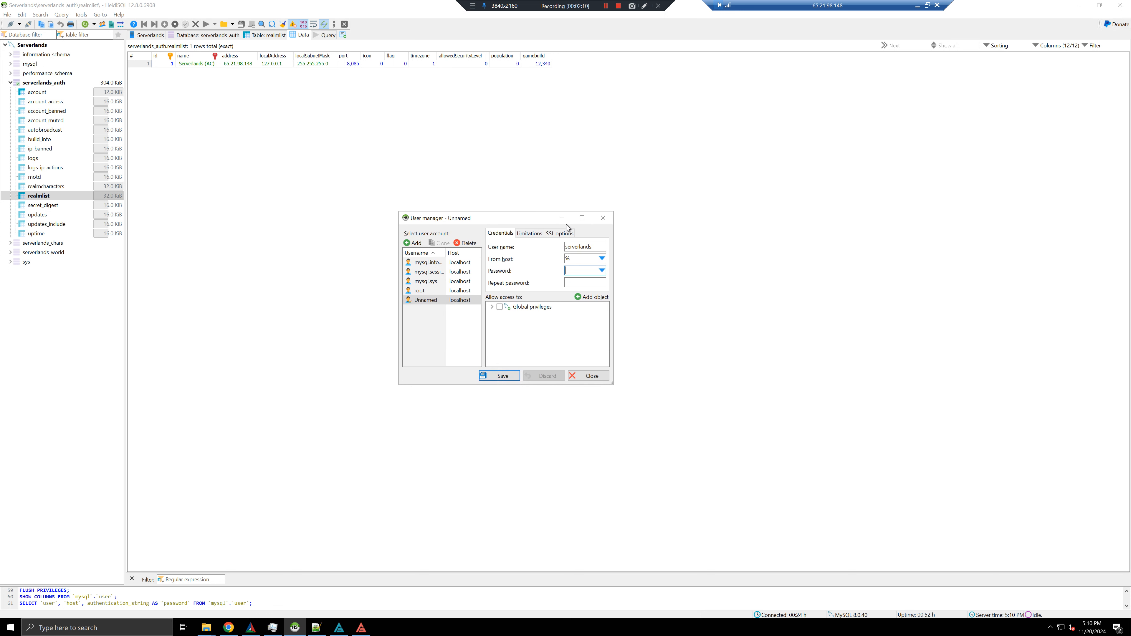
left_click(601, 258)
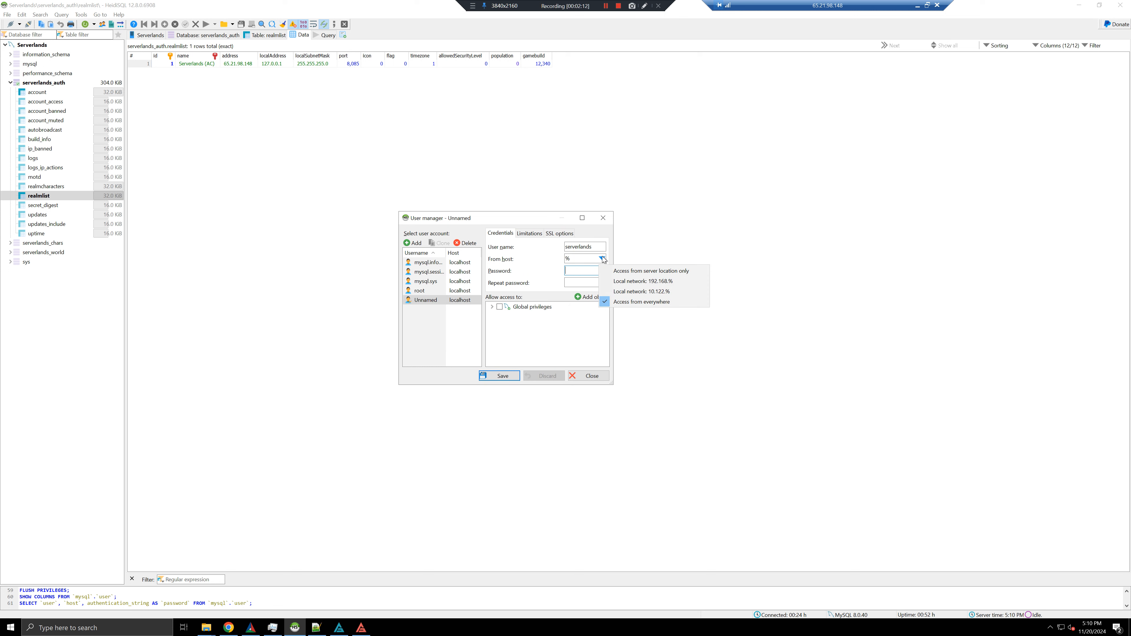
left_click(578, 261)
left_click_drag(578, 260, 562, 261)
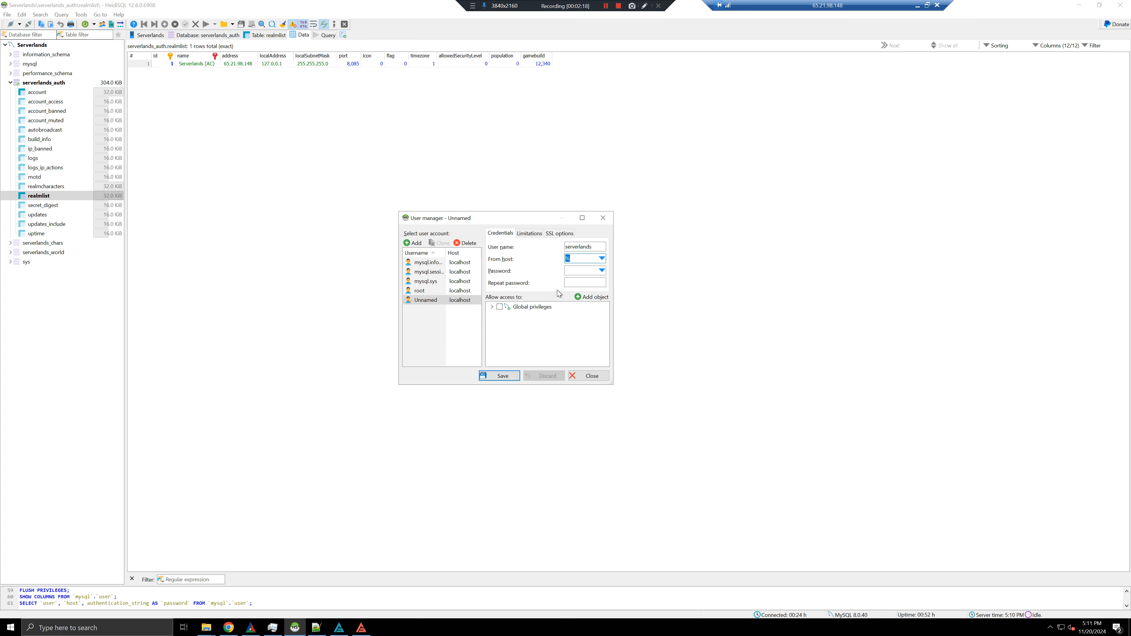
type("45.54.54.123")
double_click(579, 259)
left_click(571, 259)
double_click(580, 261)
key("BackSpace")
left_click(602, 258)
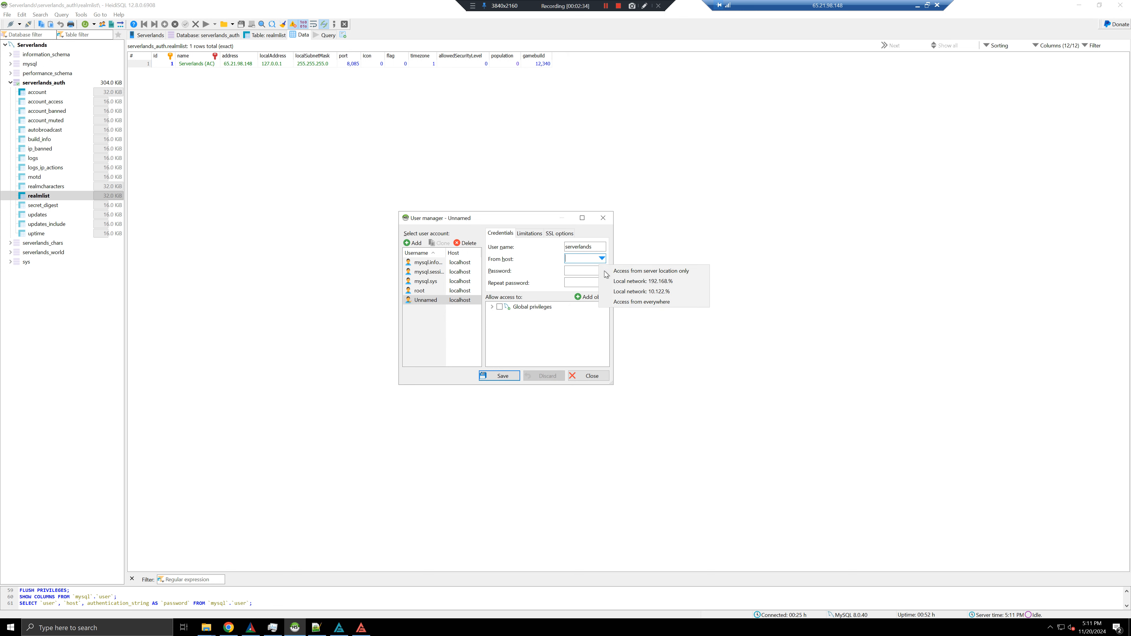
left_click(628, 302)
Enter and repeat the account password
left_click(577, 271)
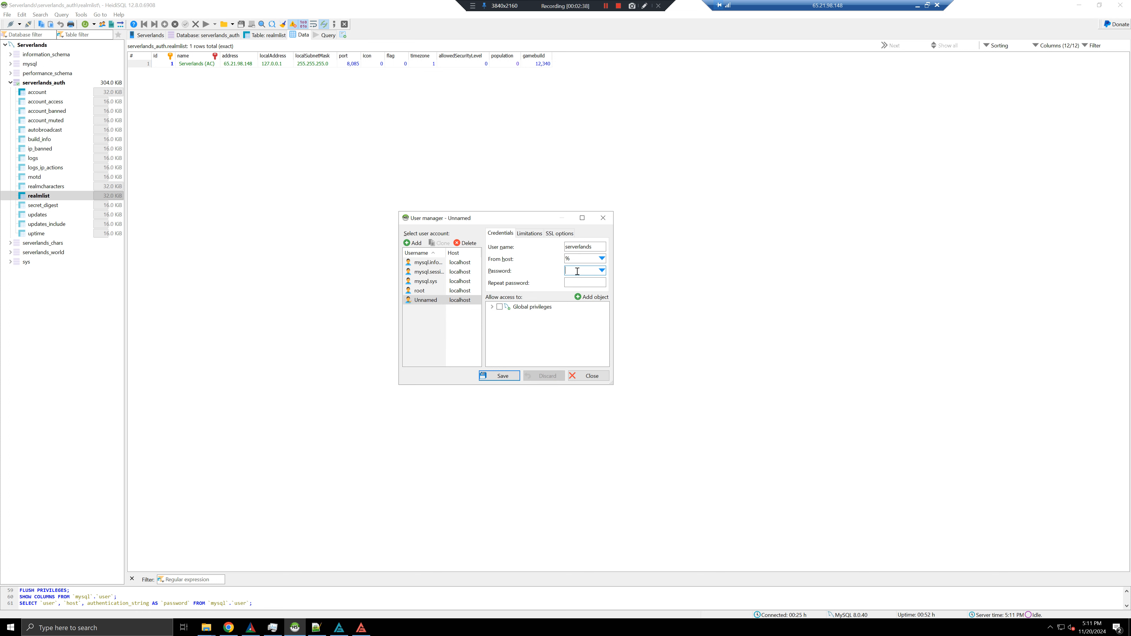
type("•••")
key("Tab")
type("••")
left_click(594, 298)
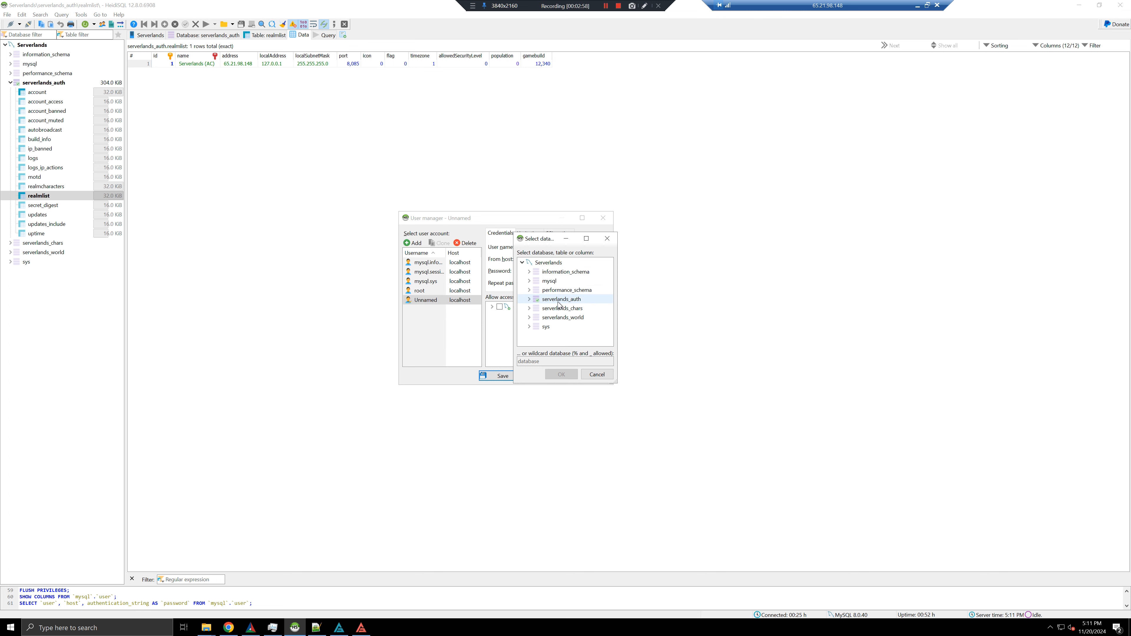
Expand the serverlands_world database to list its tables
left_click(558, 318)
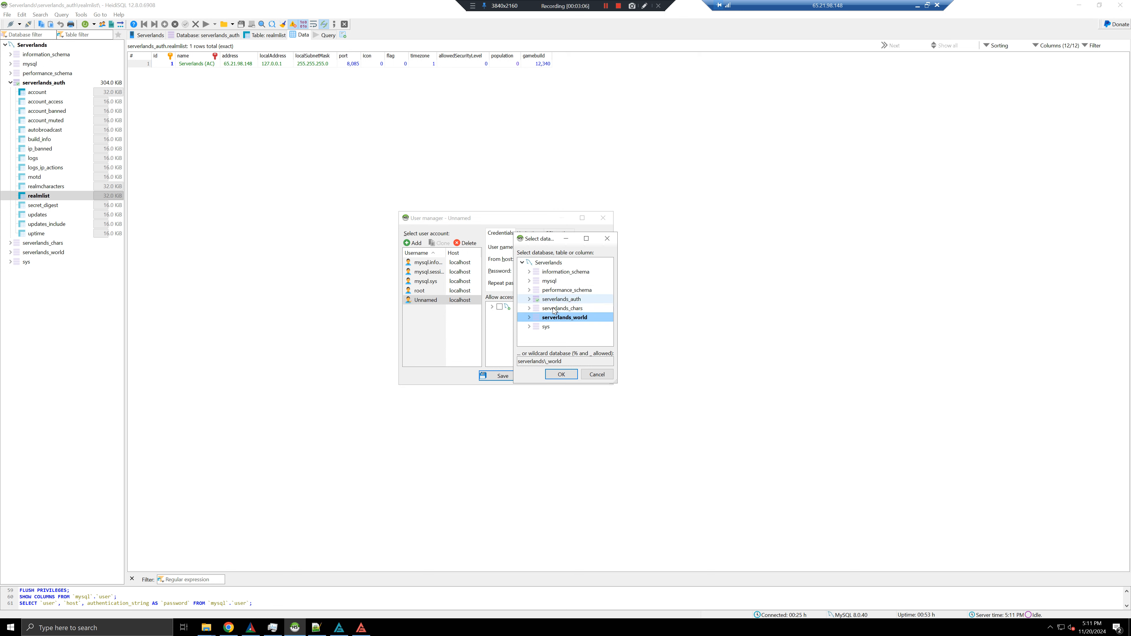
left_click(530, 318)
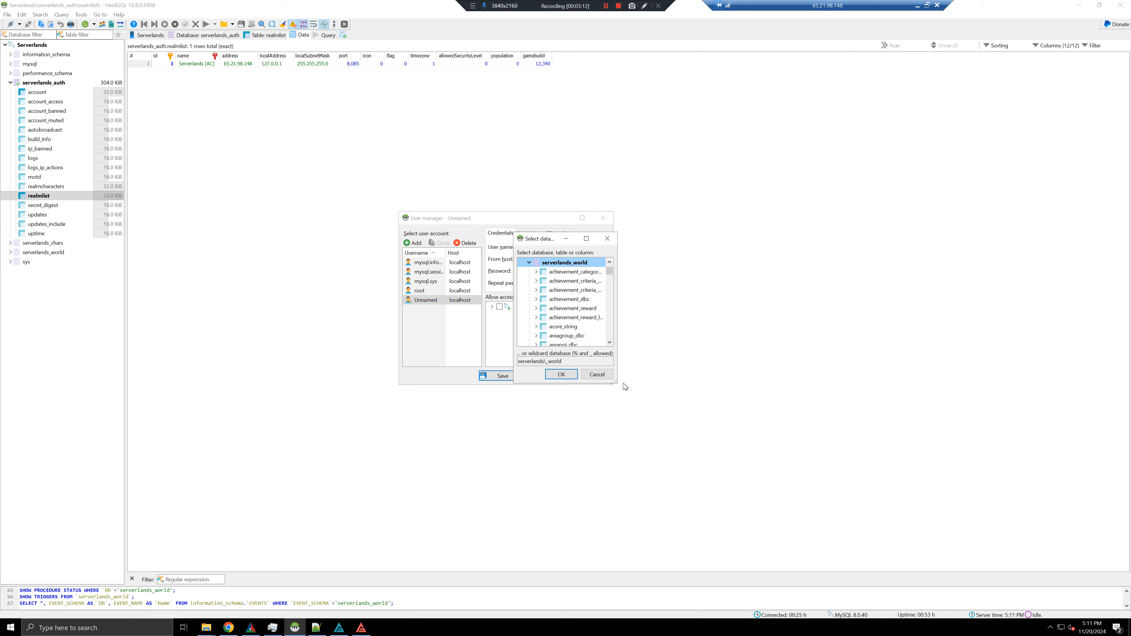
left_click_drag(615, 383, 857, 499)
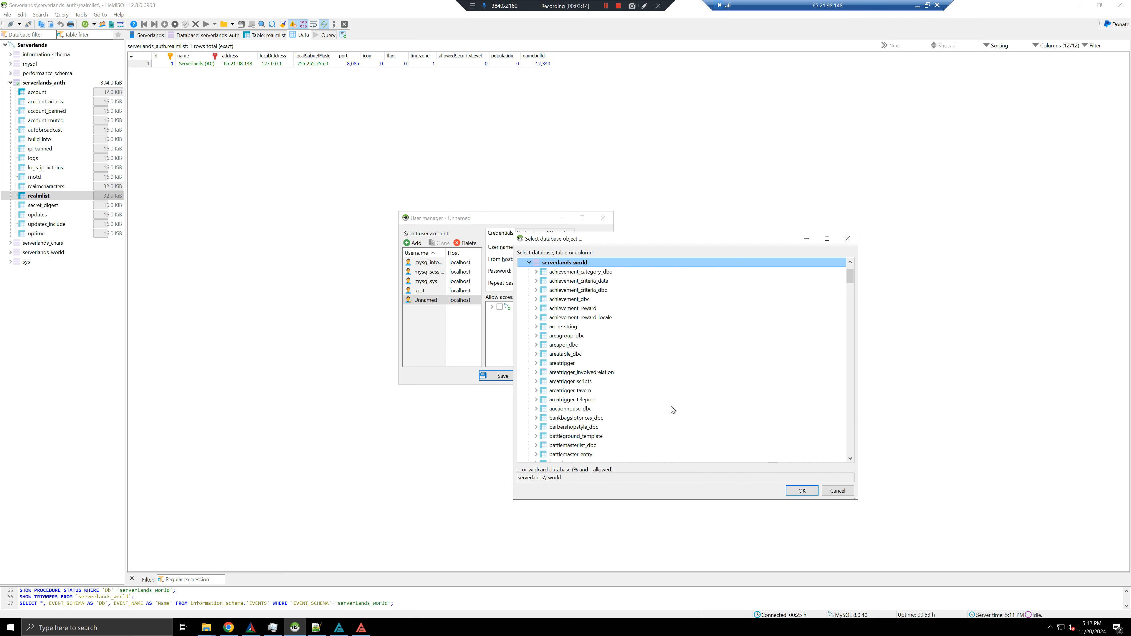
scroll(646, 380, "down", 1)
scroll(647, 380, "down", 7)
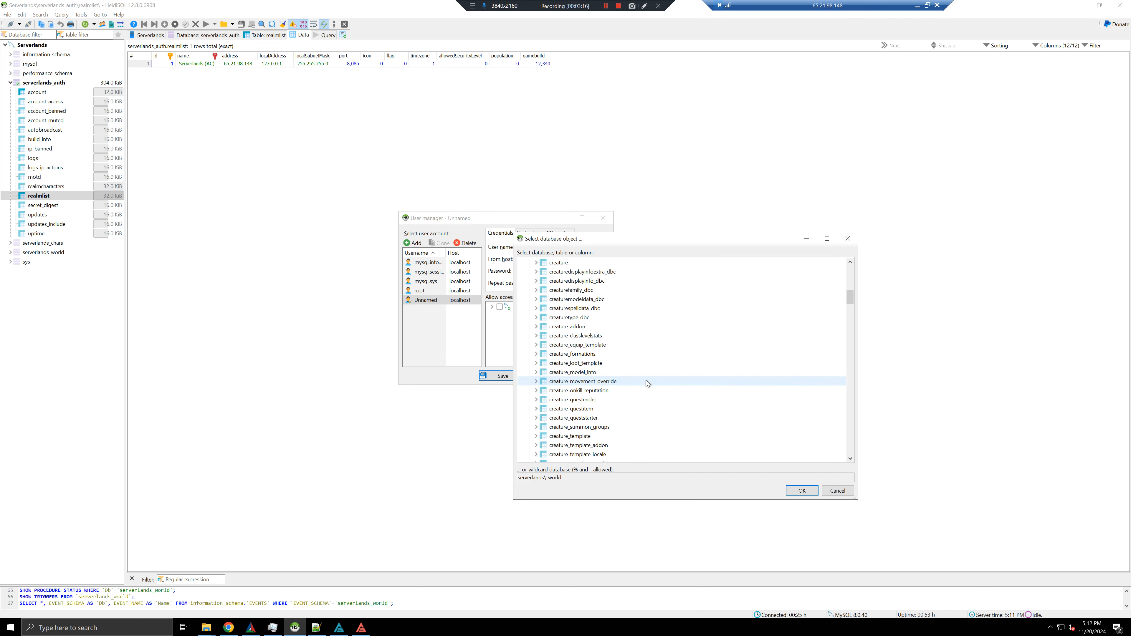
scroll(646, 380, "down", 20)
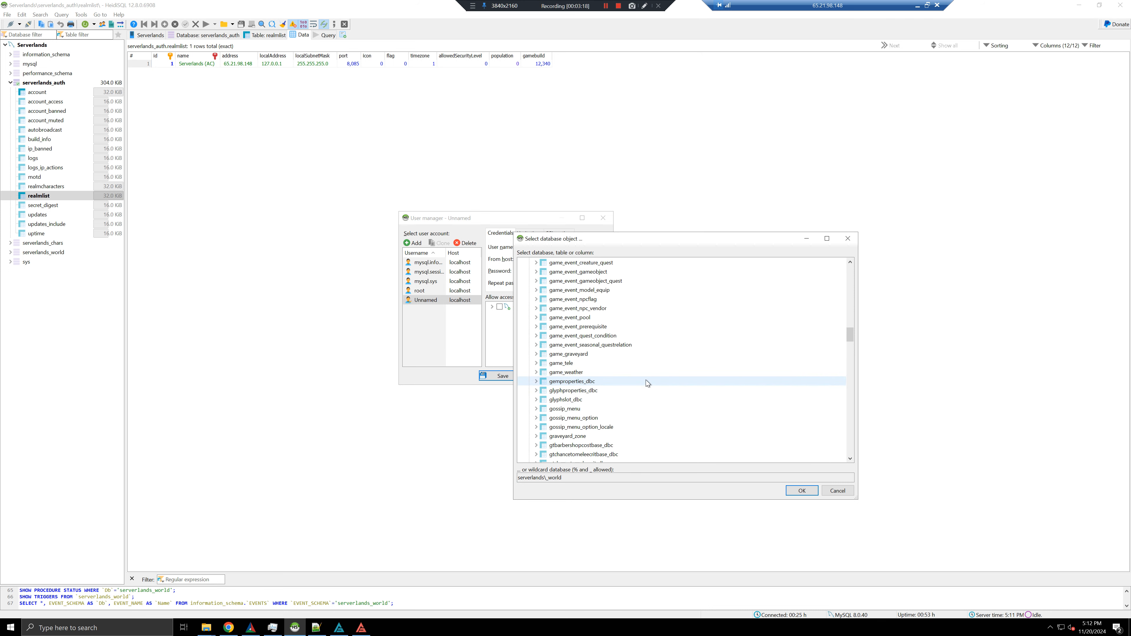
scroll(648, 381, "down", 10)
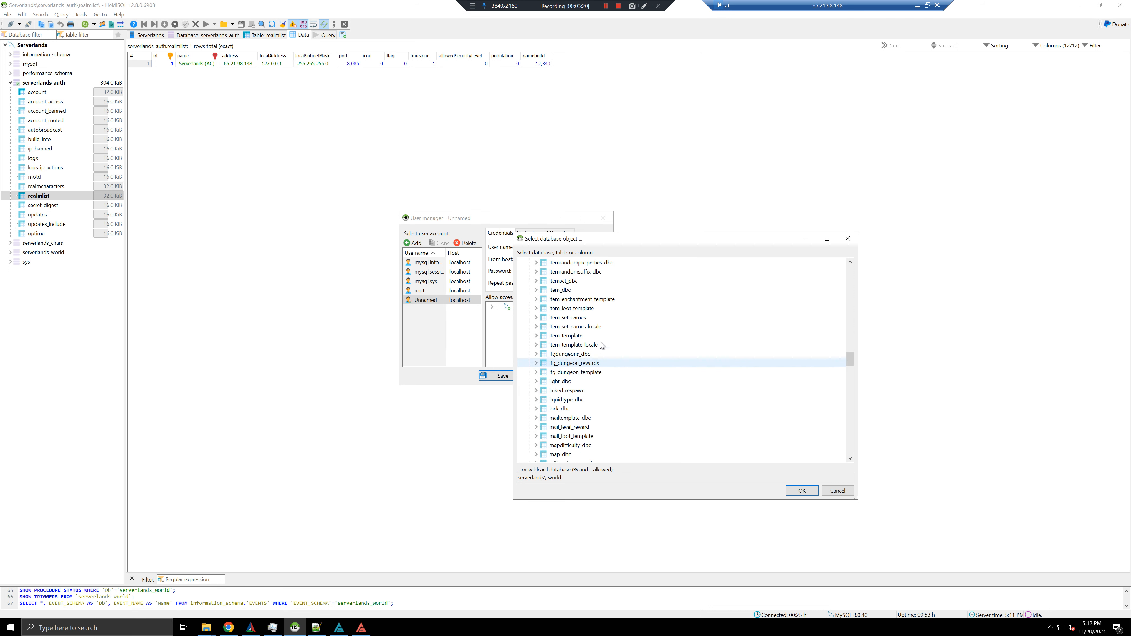
Select item_template and quest_template and add them to the user's access objects
left_click(591, 337)
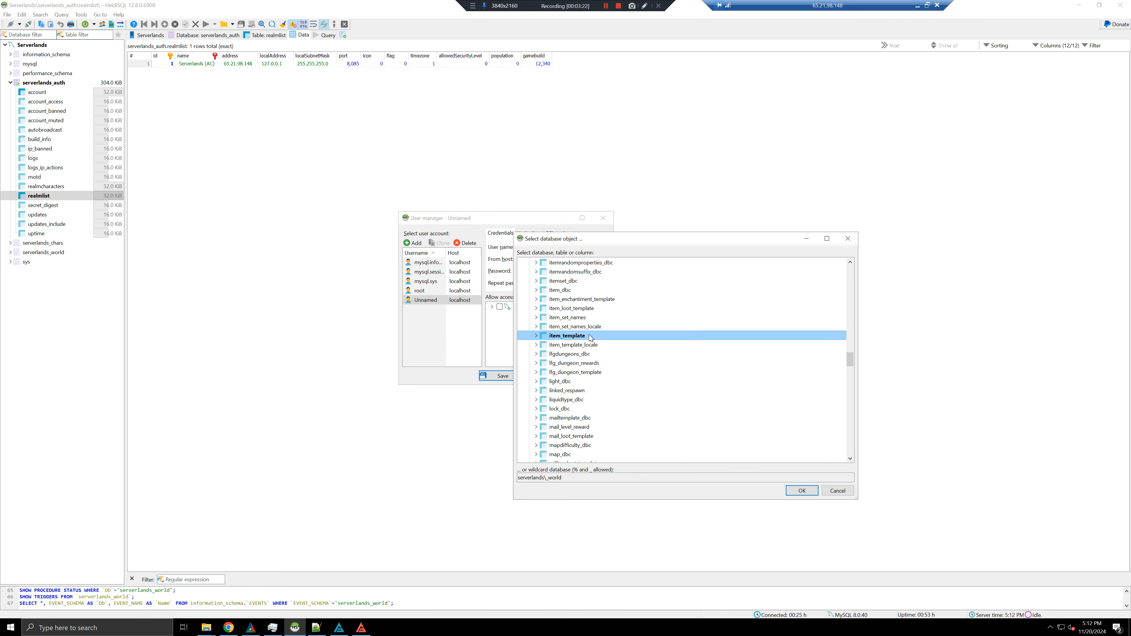
scroll(591, 337, "down", 9)
scroll(586, 346, "down", 11)
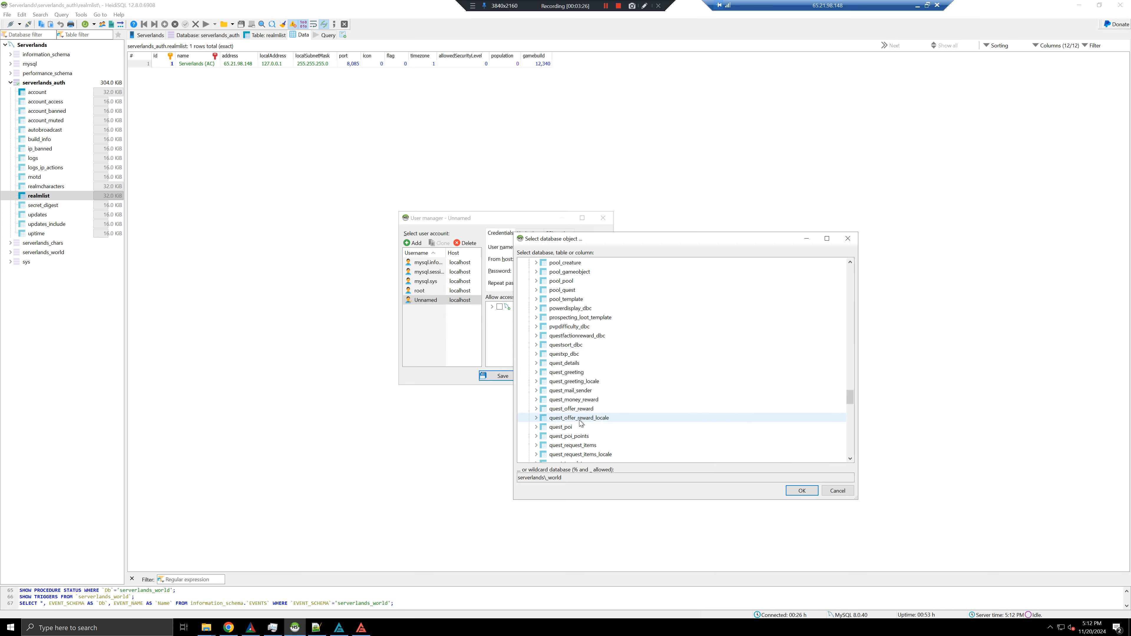
scroll(583, 419, "down", 2)
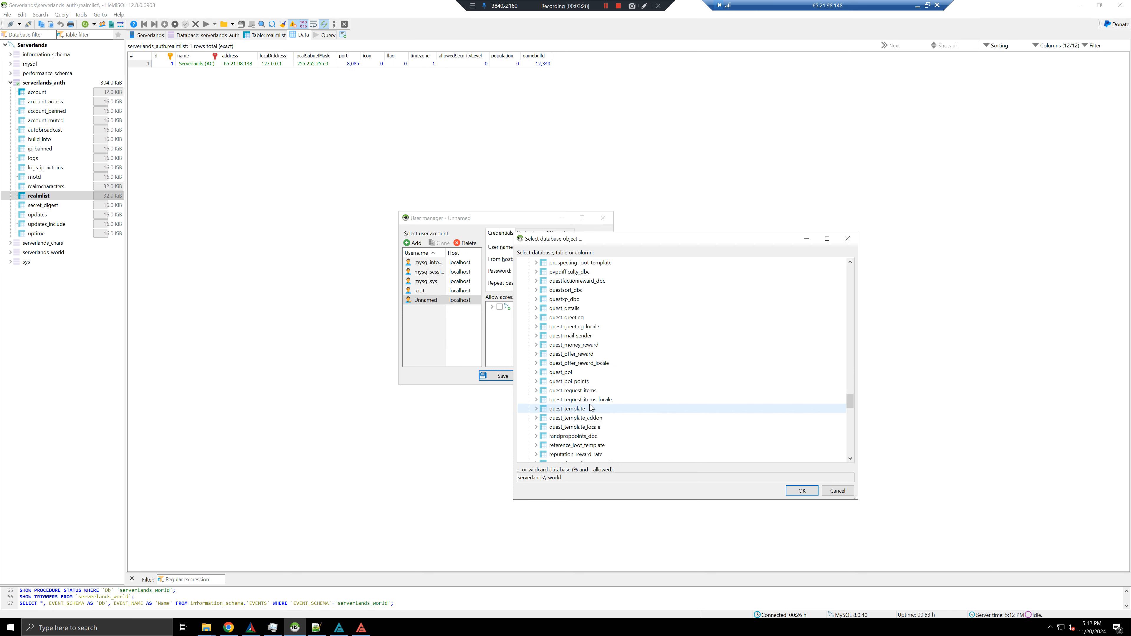
left_click(591, 409)
scroll(645, 383, "up", 20)
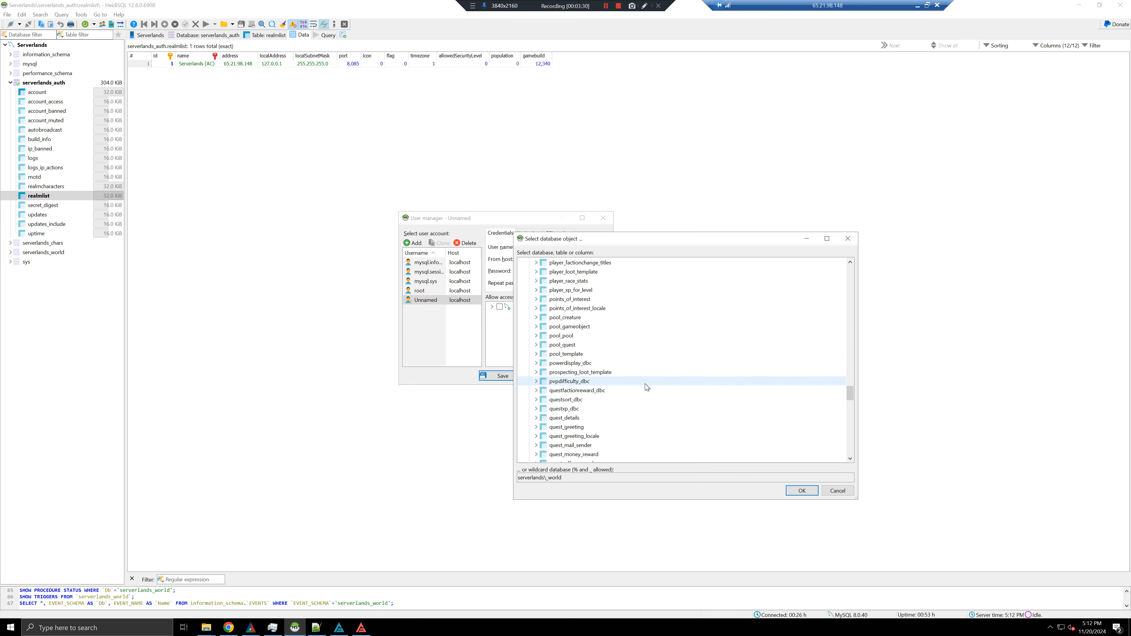
scroll(597, 352, "up", 5)
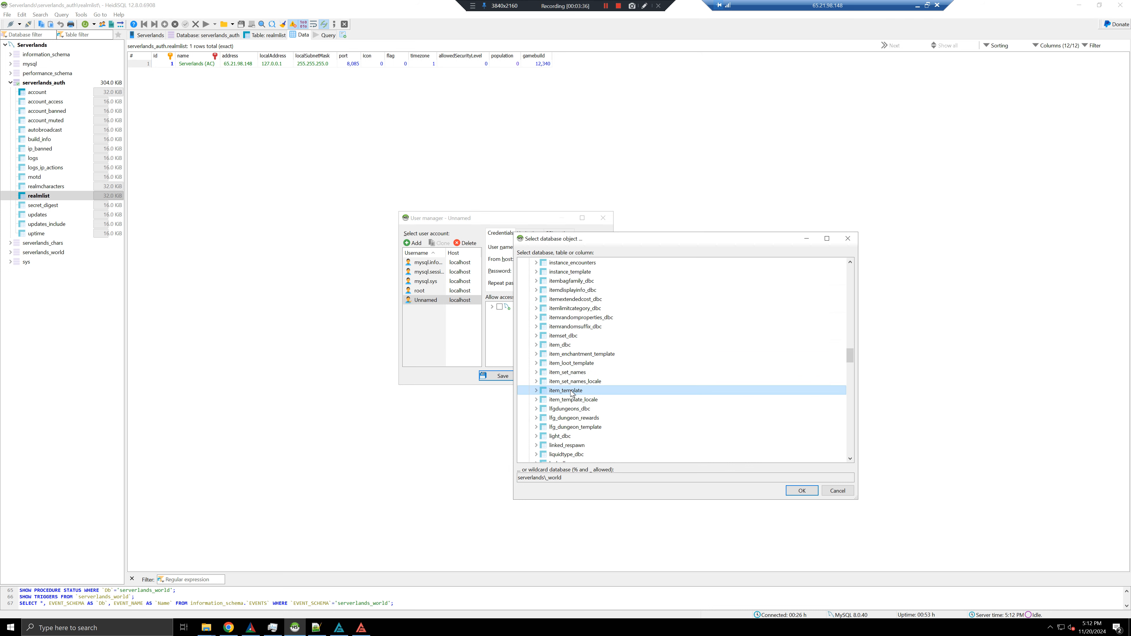
left_click(802, 490)
left_click(492, 326)
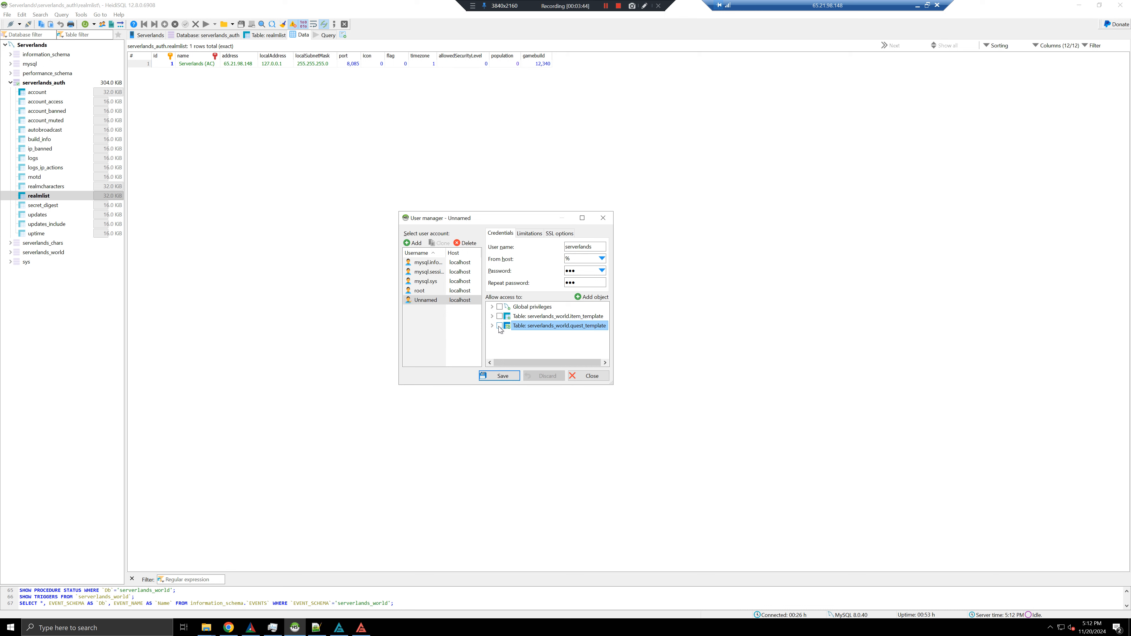
Grant all privileges on quest_template except REFERENCES and CREATE VIEW
left_click(500, 326)
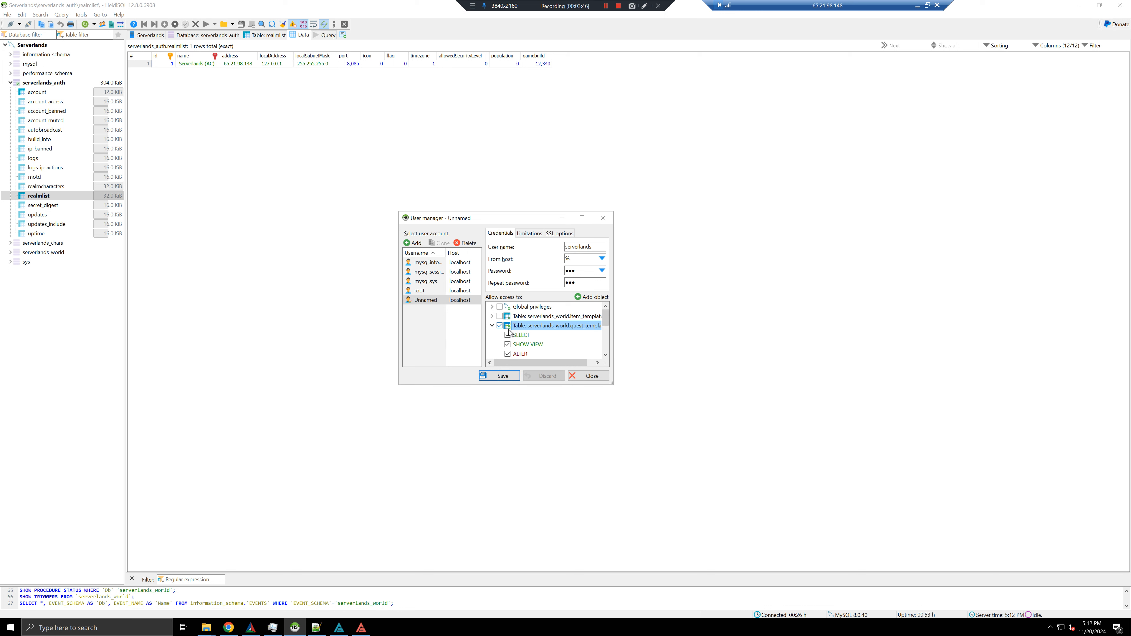
scroll(526, 337, "down", 1)
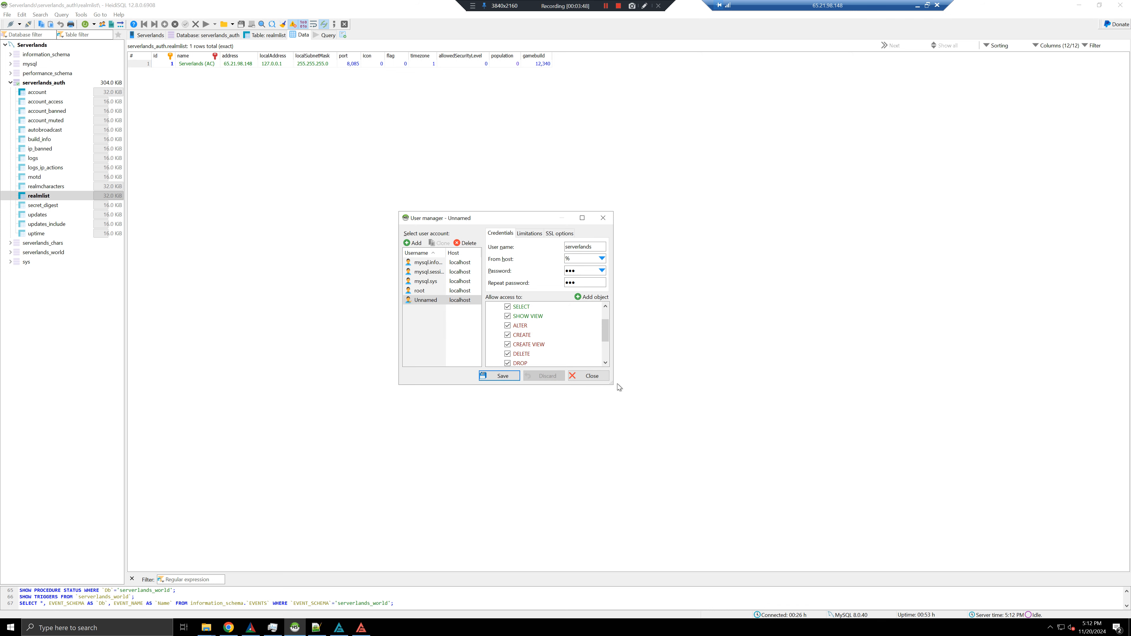
left_click_drag(613, 383, 727, 544)
left_click_drag(539, 217, 460, 148)
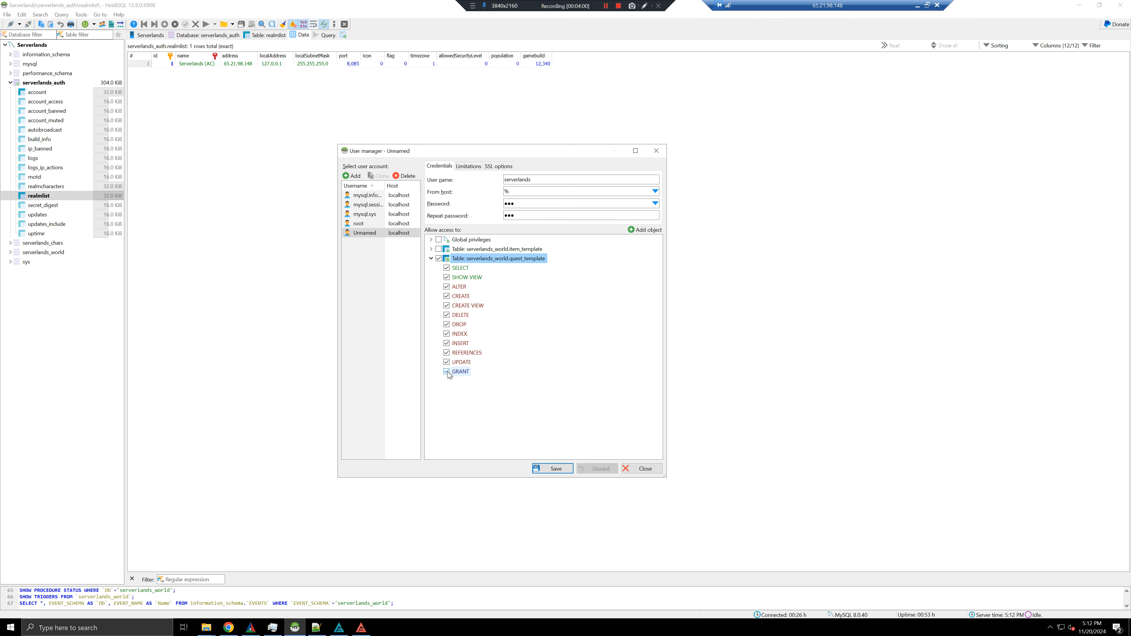
left_click(447, 353)
left_click(447, 306)
left_click(431, 259)
Grant SELECT, DELETE, INSERT and UPDATE on item_template
left_click(431, 249)
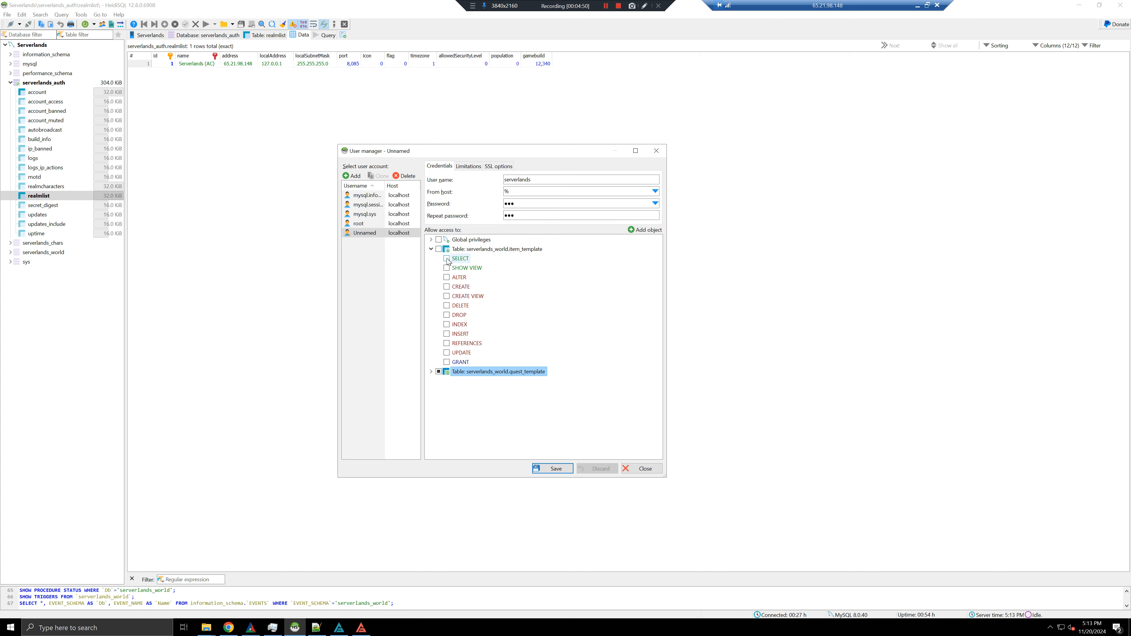
left_click(447, 259)
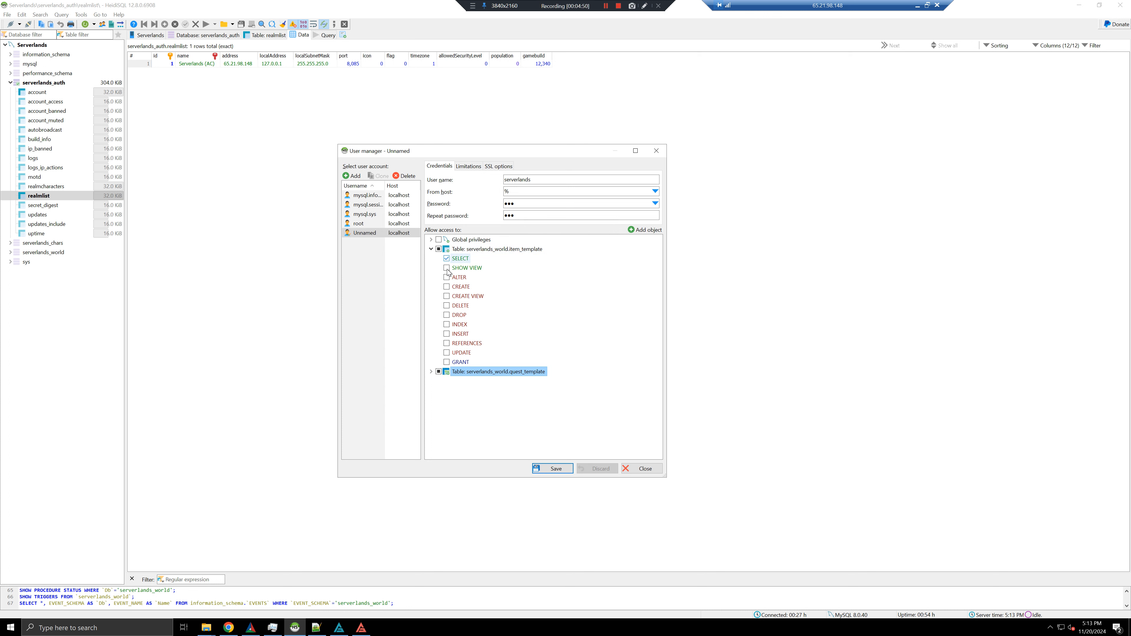
left_click(447, 306)
left_click(447, 334)
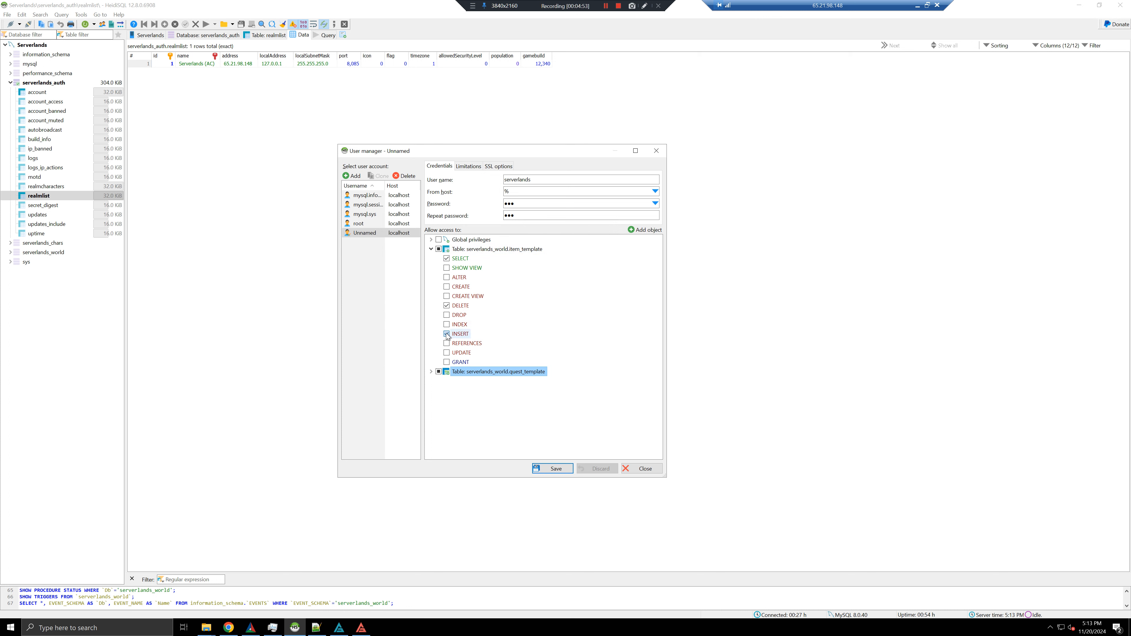
left_click(446, 353)
left_click(431, 250)
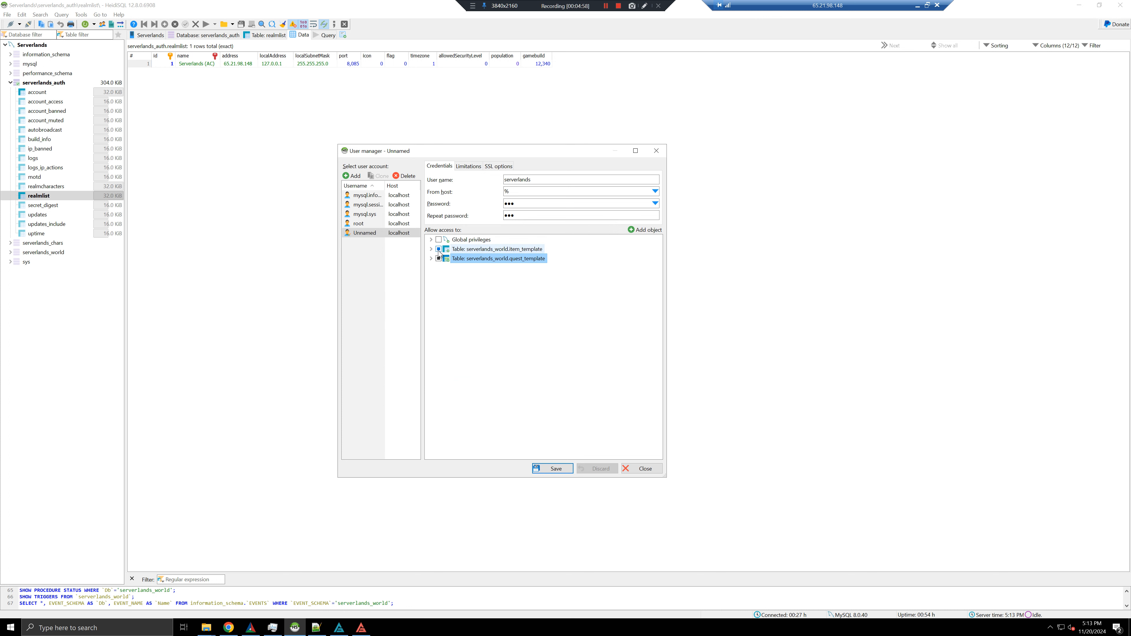
left_click(431, 250)
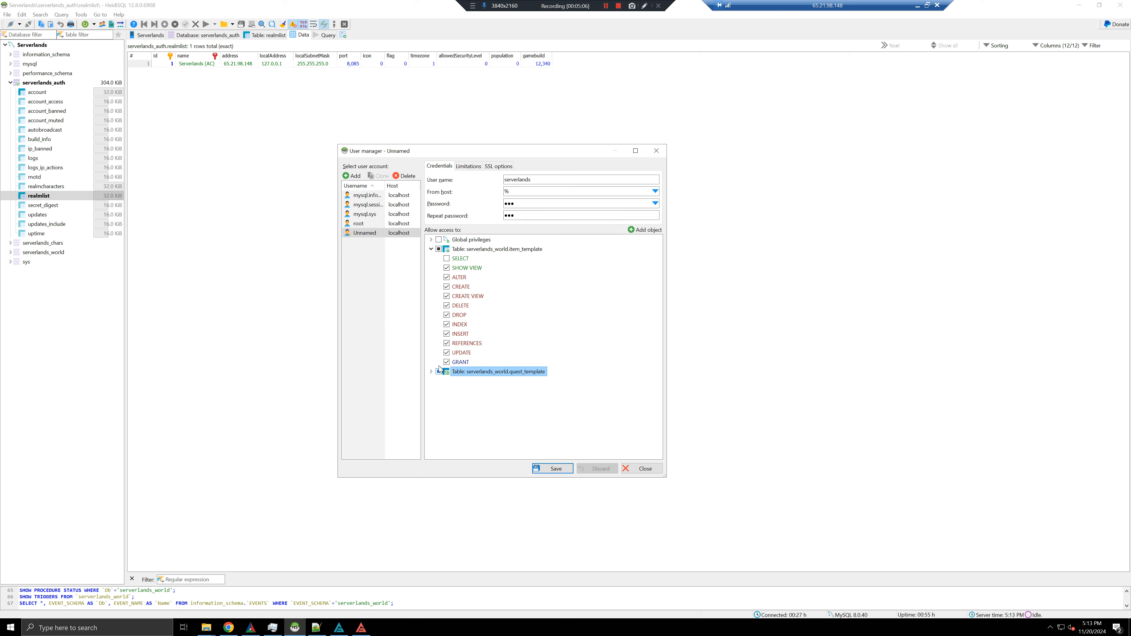
left_click(433, 250)
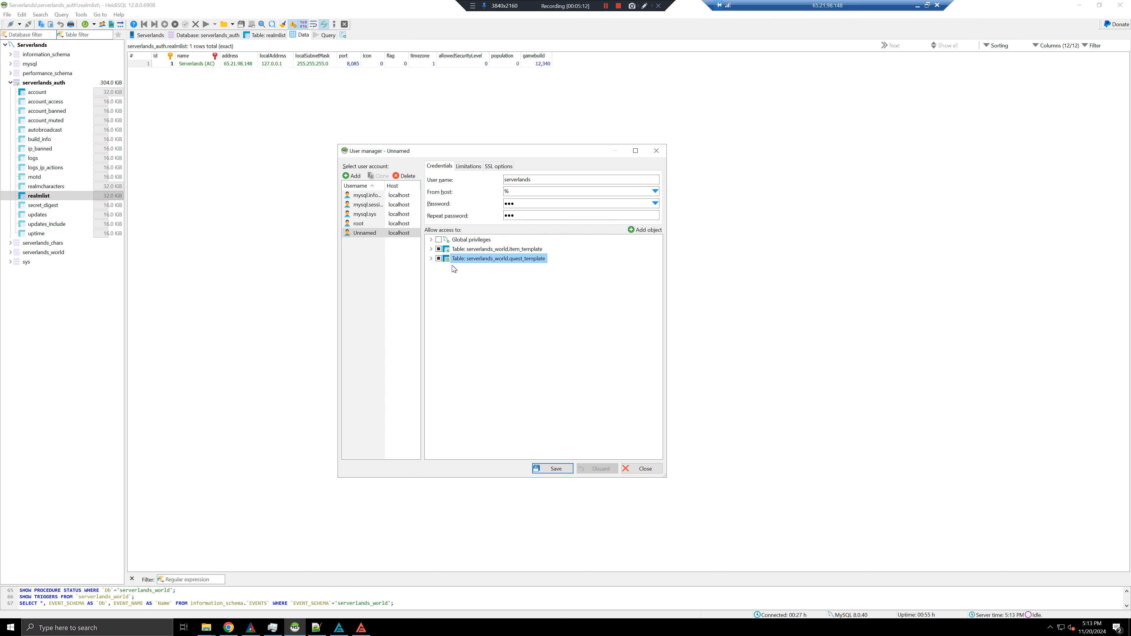
left_click(431, 250)
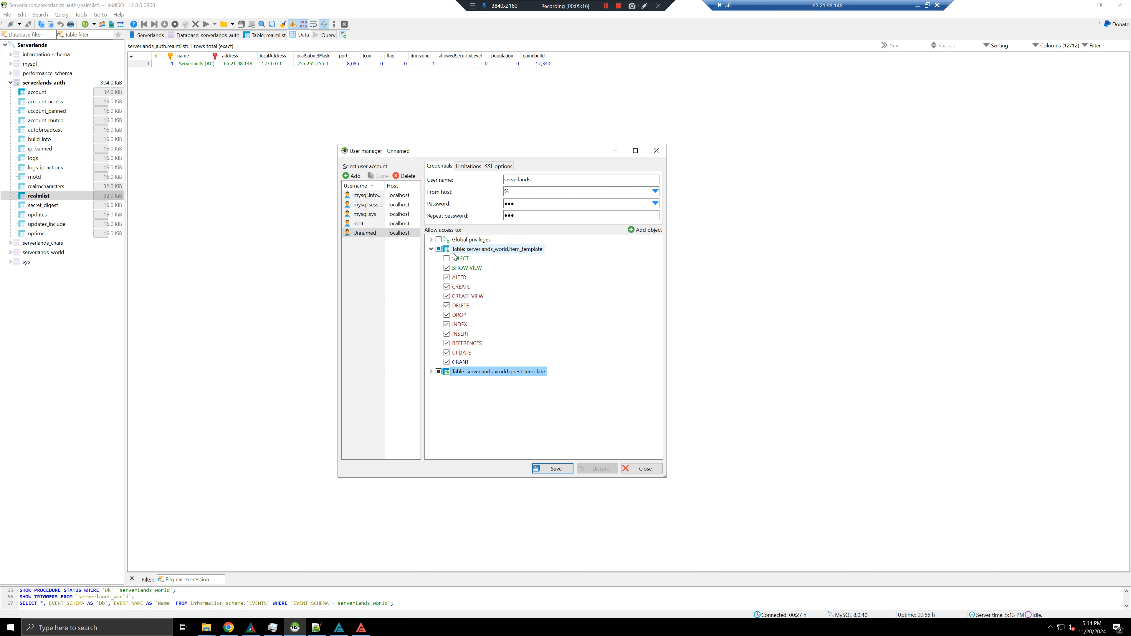
left_click(431, 250)
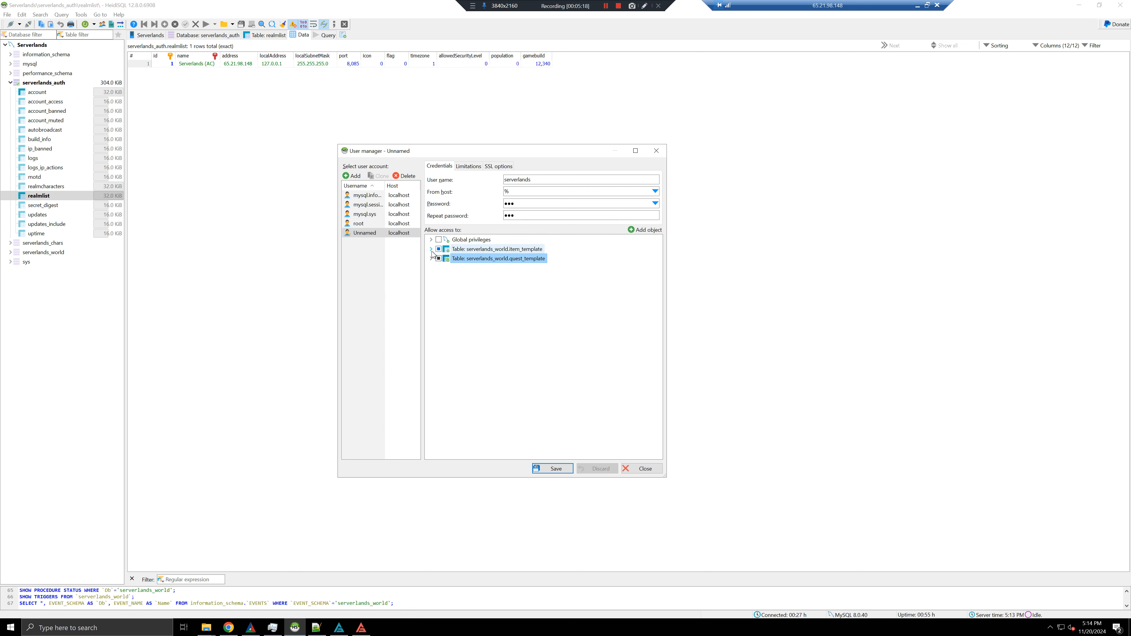
left_click(431, 249)
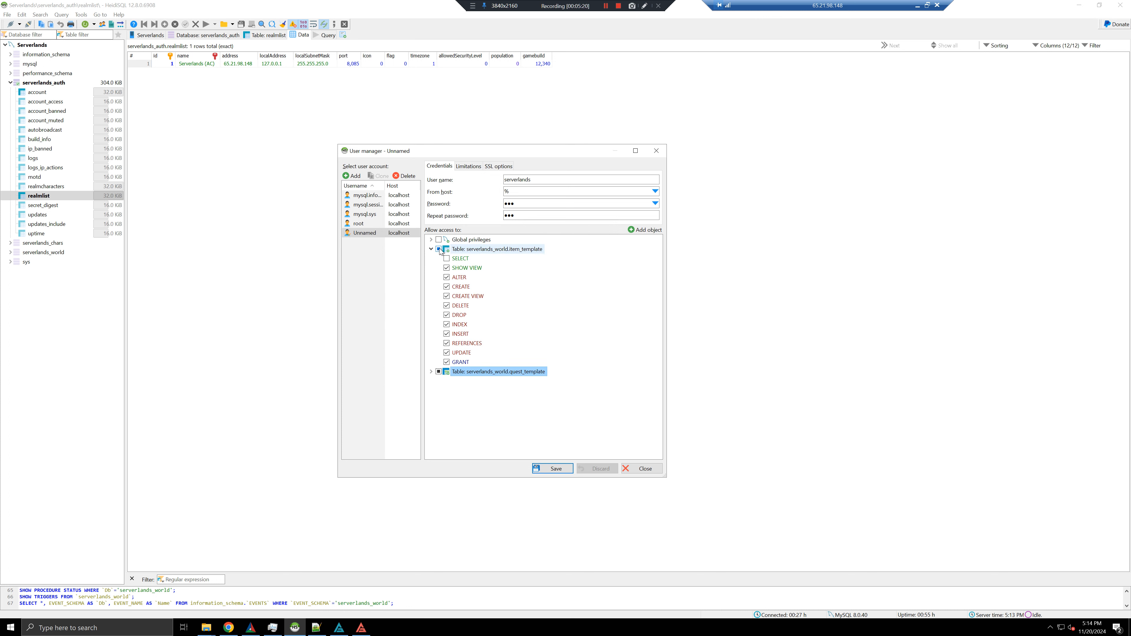
Reset item_template to SELECT and DELETE, then save the user account
left_click(439, 250)
left_click(446, 258)
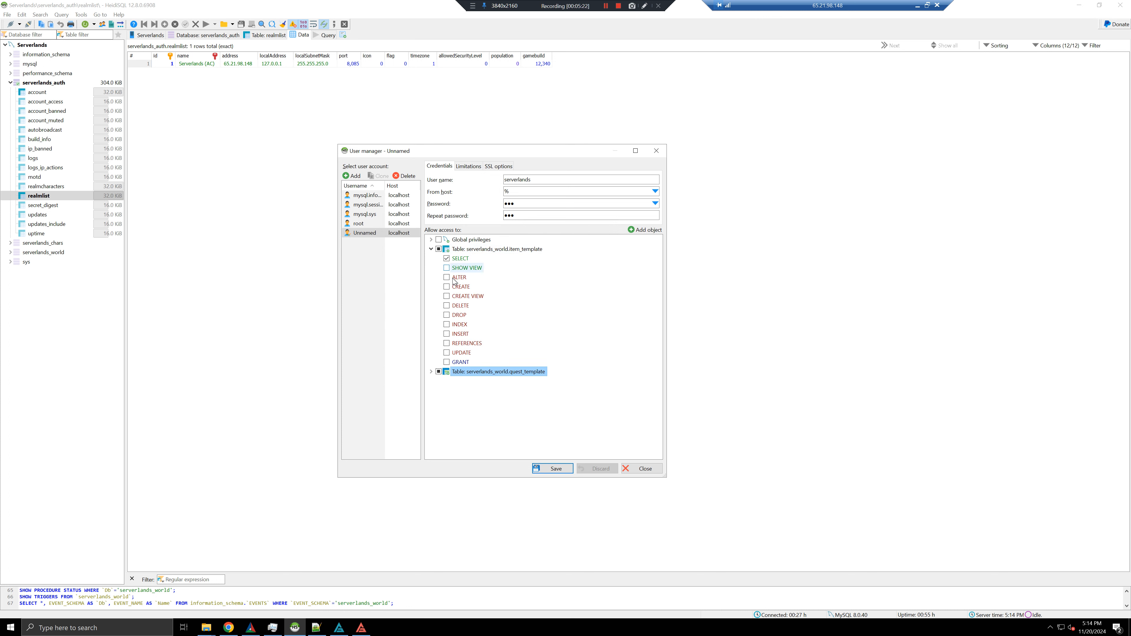
left_click(448, 305)
left_click(561, 468)
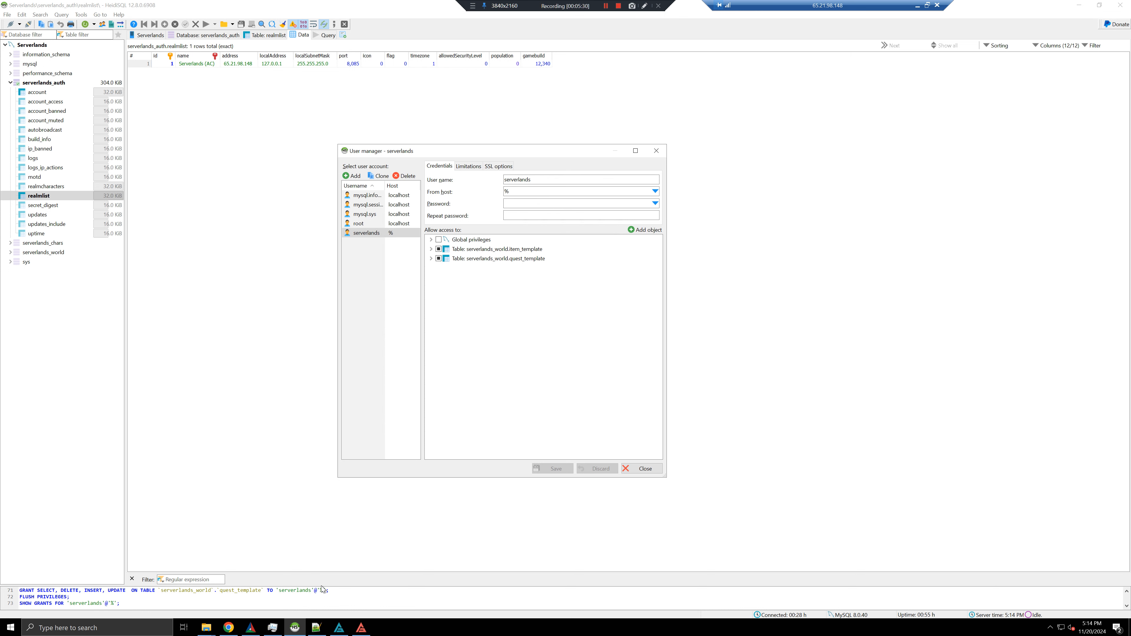
Launch a fresh HeidiSQL instance from the taskbar's recent sessions list
mouse_move(295, 633)
right_click(303, 631)
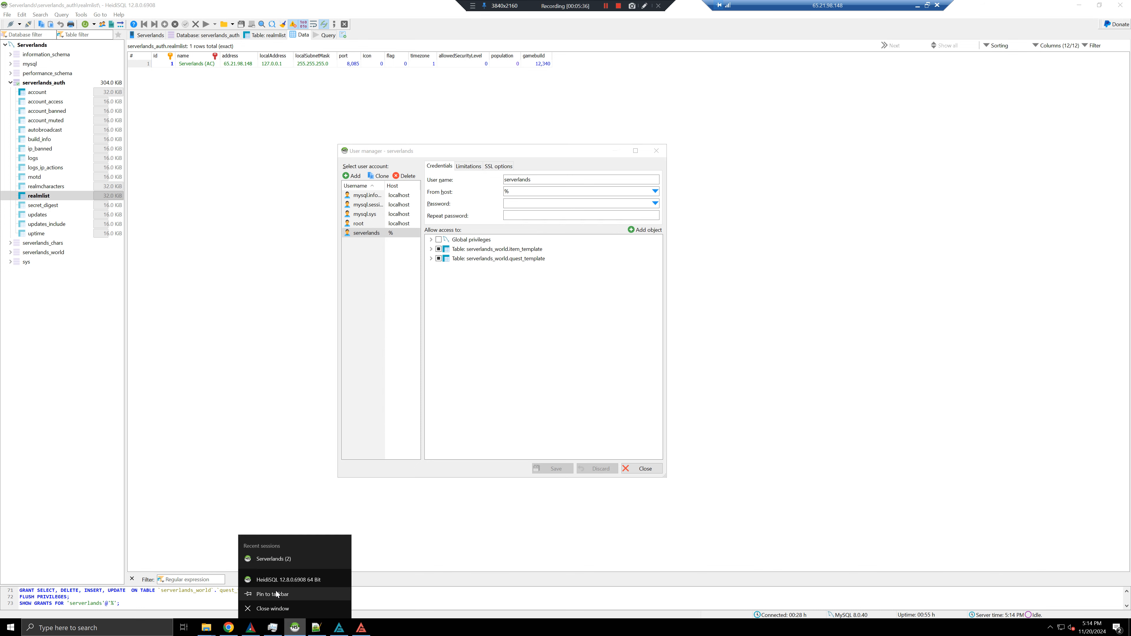
left_click(279, 560)
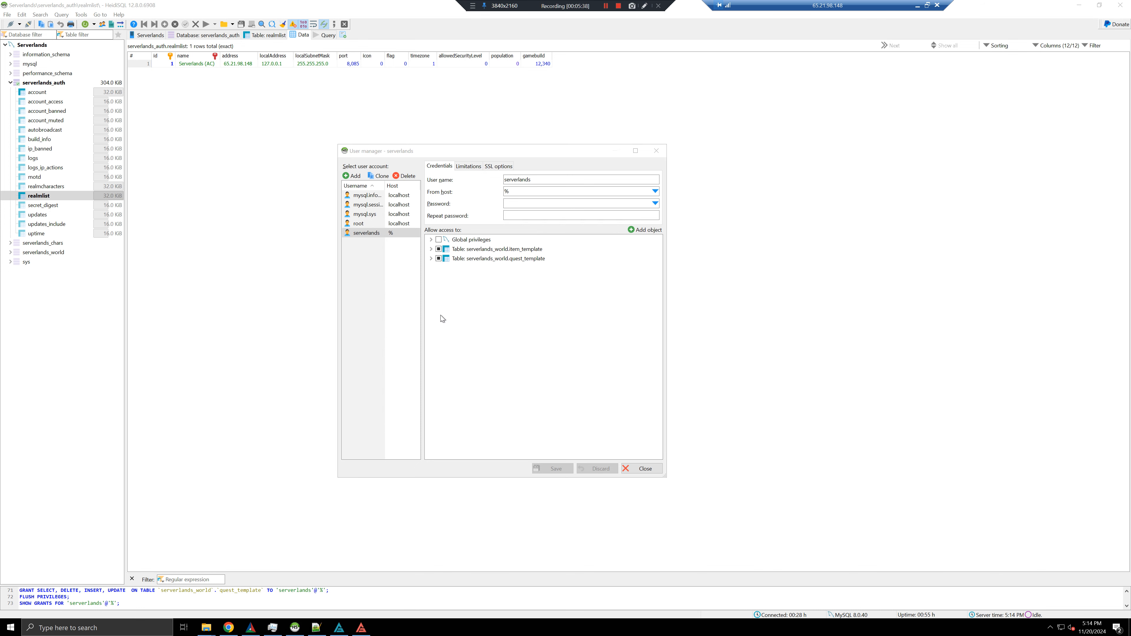
left_click(1124, 6)
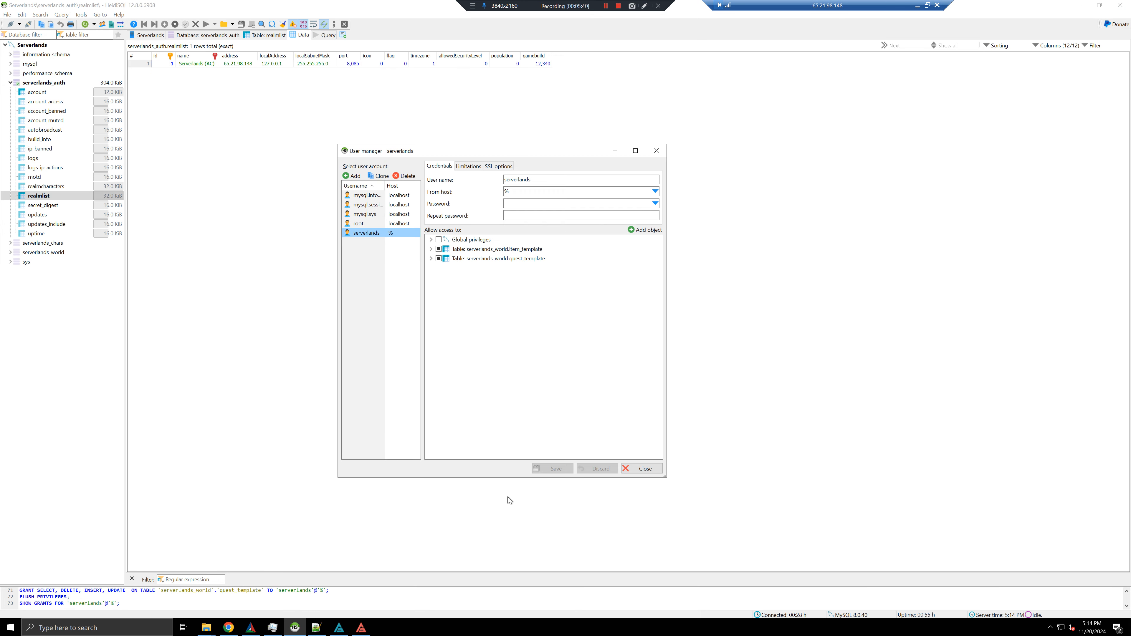
right_click(295, 628)
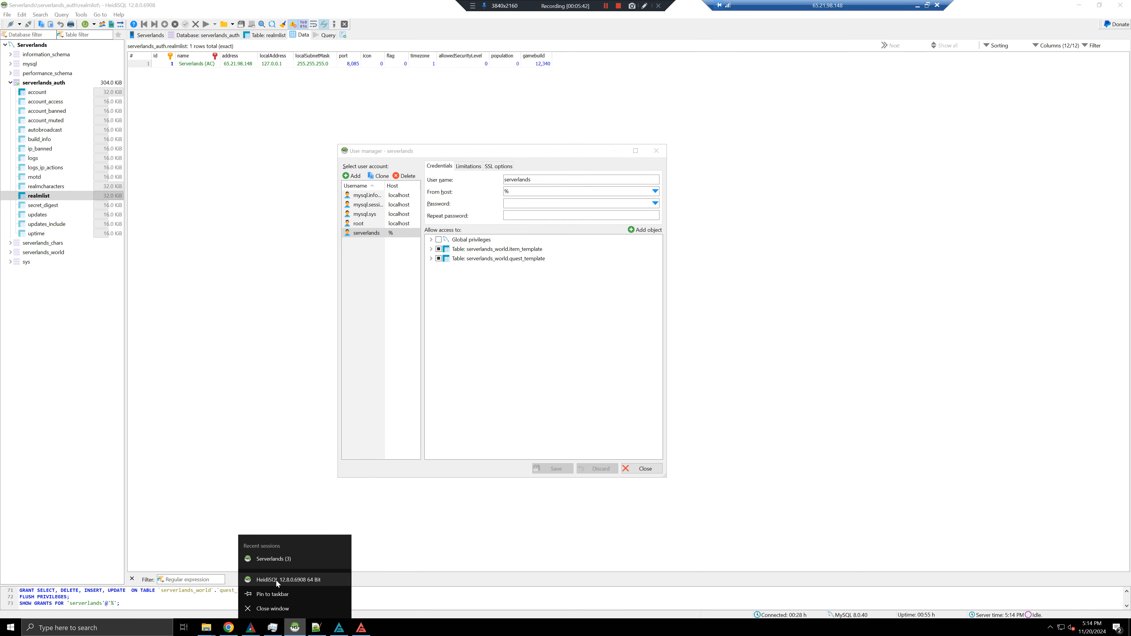
left_click(276, 581)
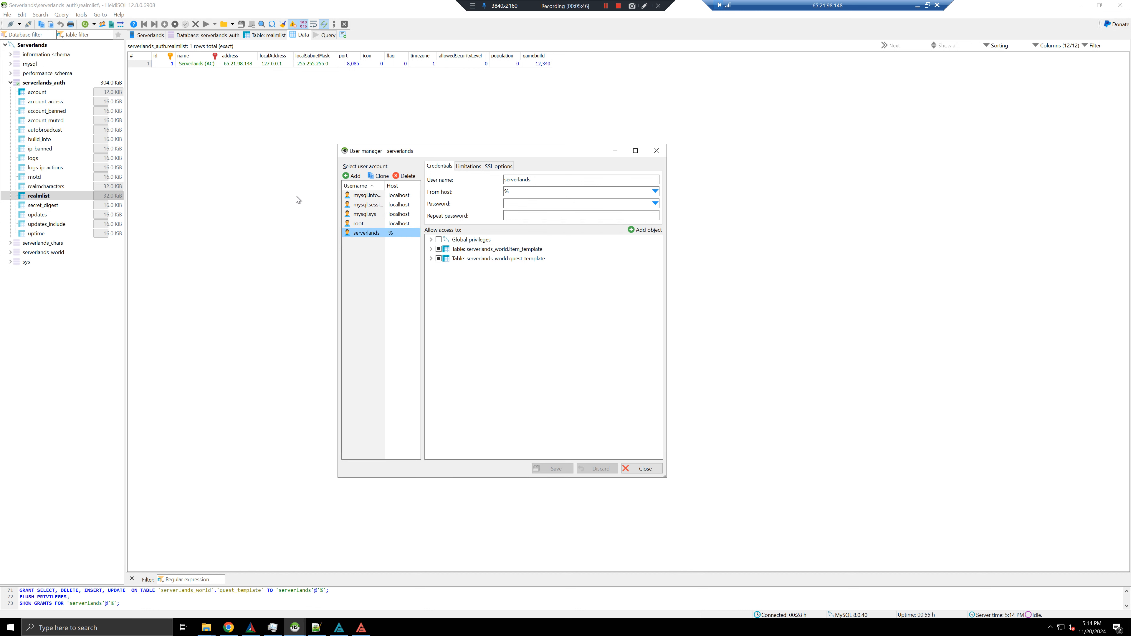
Create and connect a saved session Tester on port 3307 using the limited user's login
left_click(133, 316)
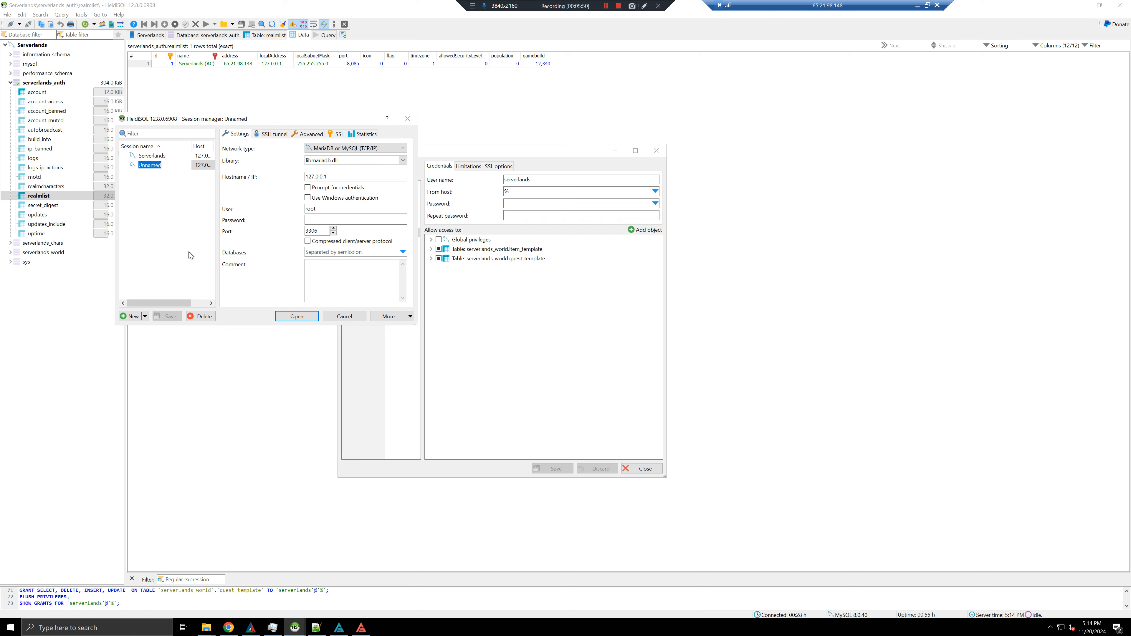
type("Tester")
key("Return")
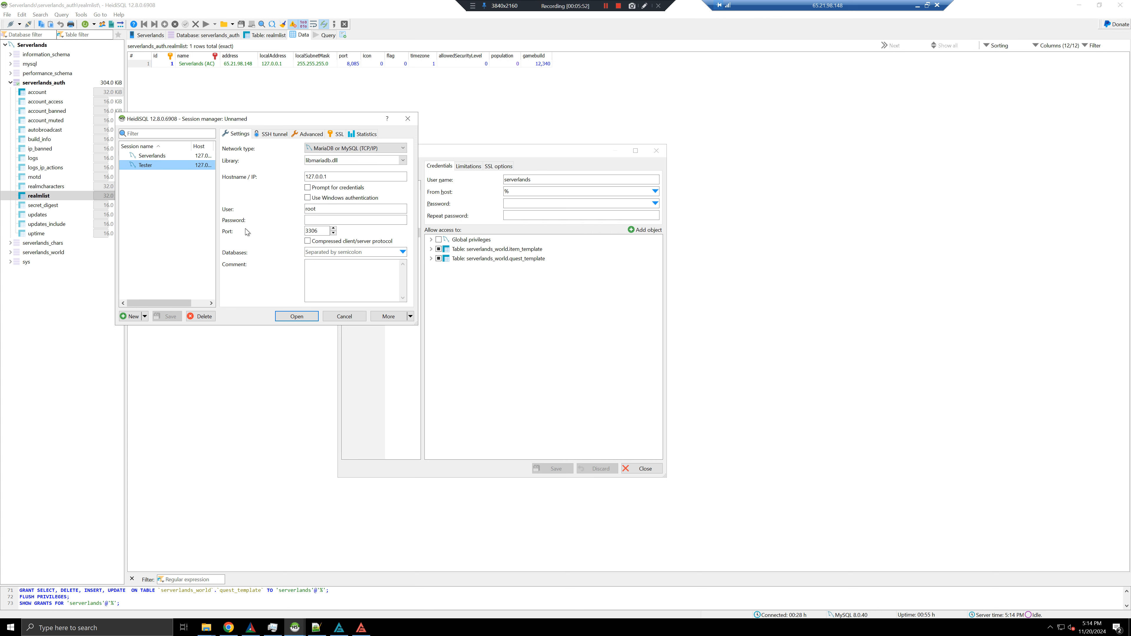
left_click(333, 228)
left_click(324, 211)
key("ctrl+a")
type("s")
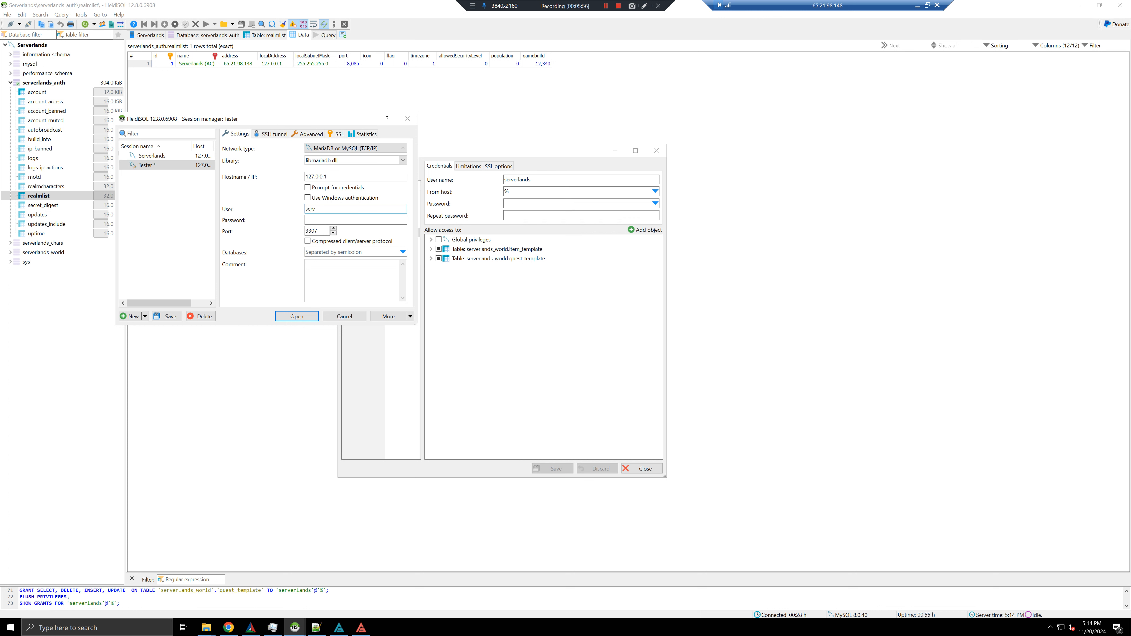
key("Tab")
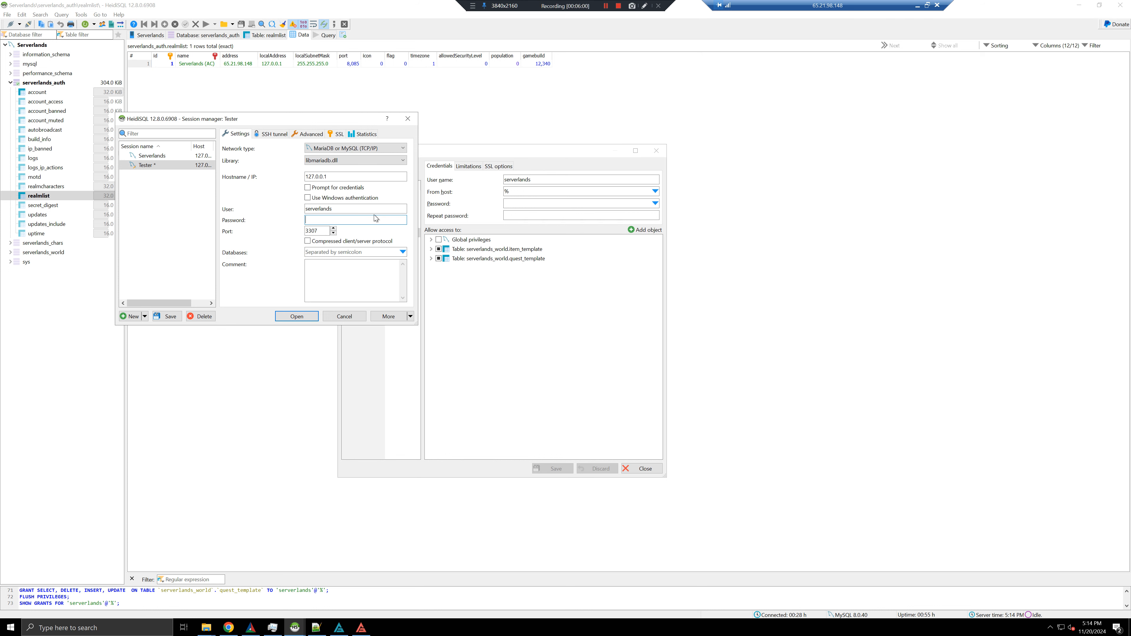
type("•••")
left_click(168, 317)
left_click(297, 317)
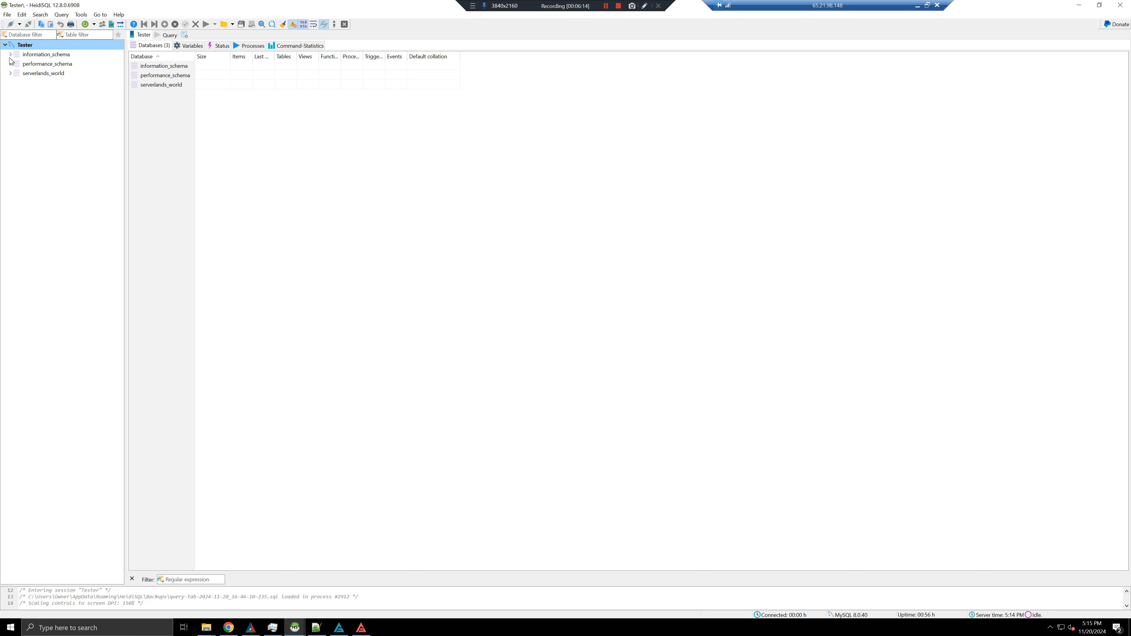
Open item_template in serverlands_world and view its rows
left_click(10, 73)
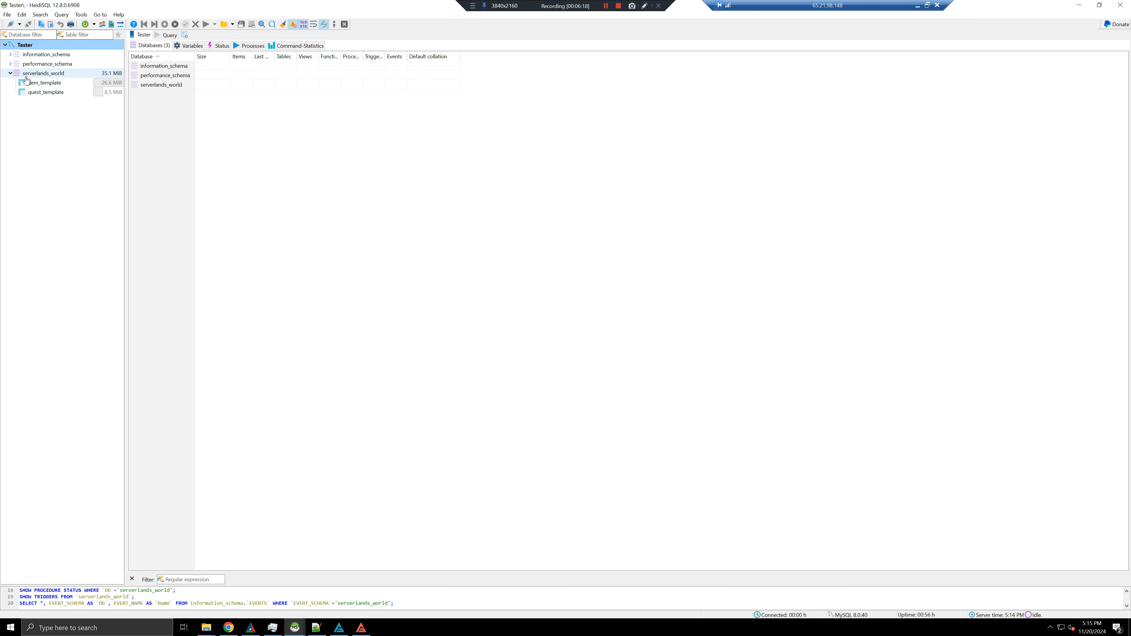
left_click(34, 83)
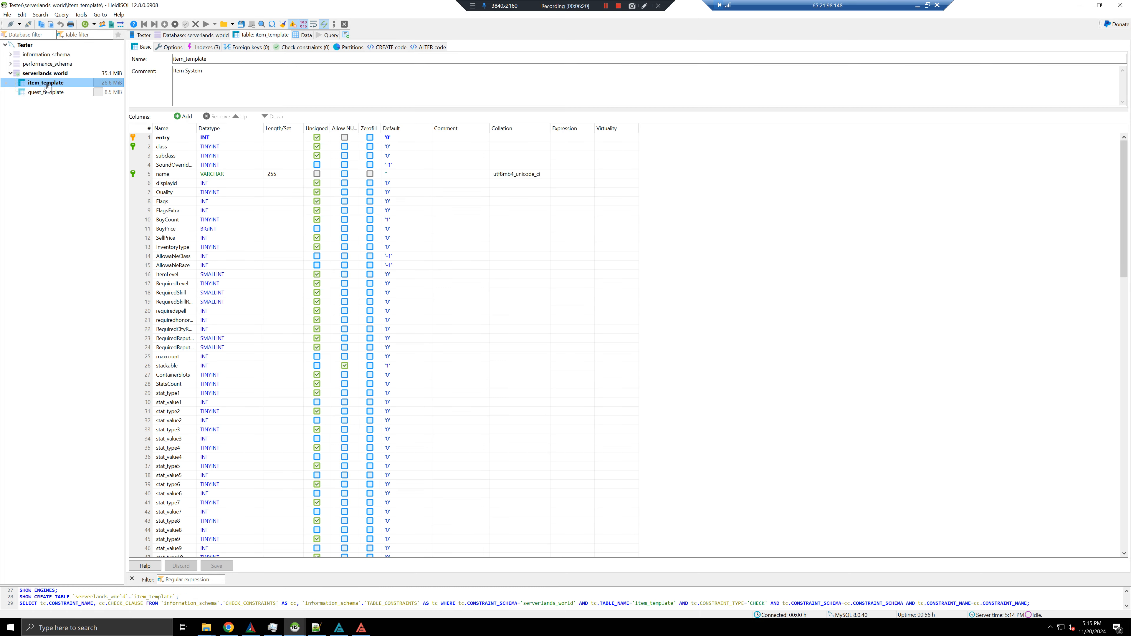
left_click(305, 39)
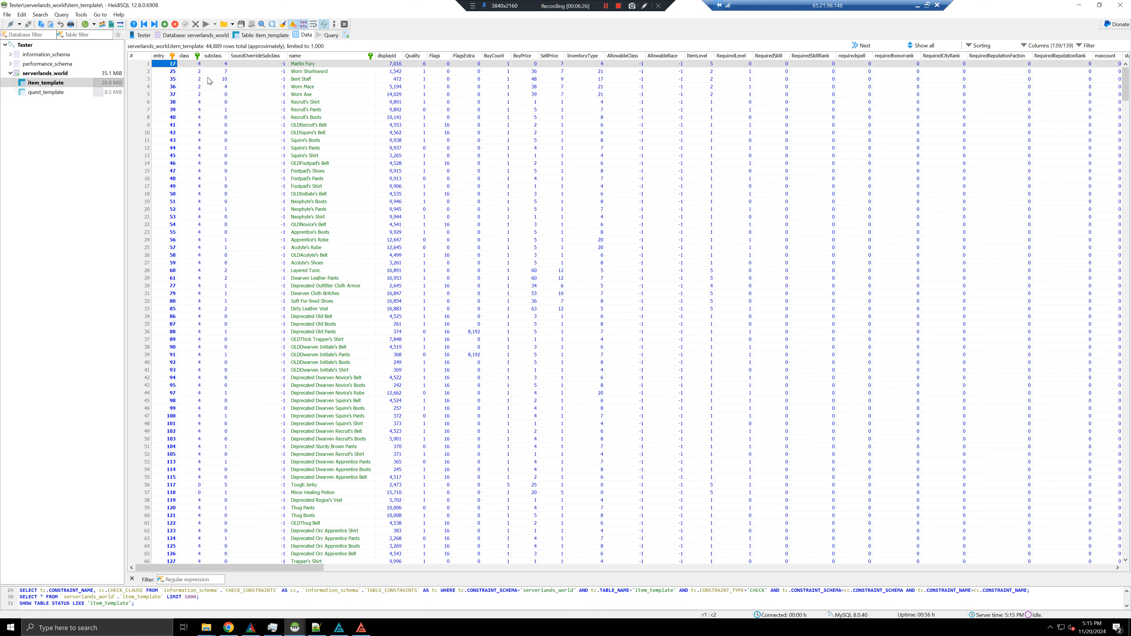
left_click(217, 73)
Attempt to drop item_template, dismiss the denial error, and reopen the user's item_template privileges
right_click(57, 86)
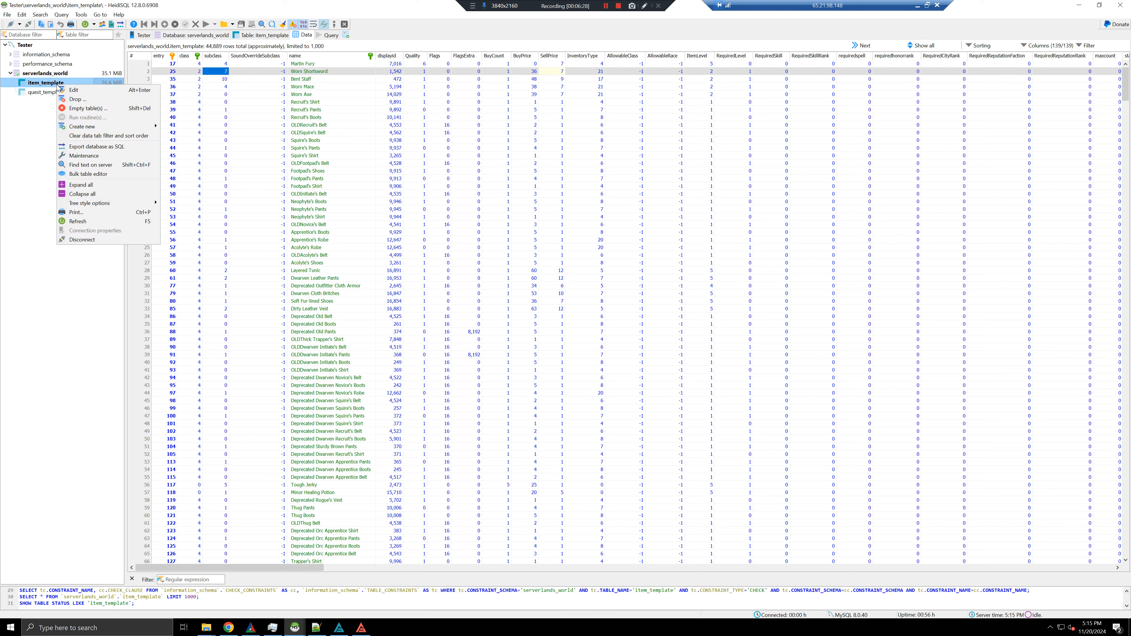
left_click(72, 99)
left_click(586, 323)
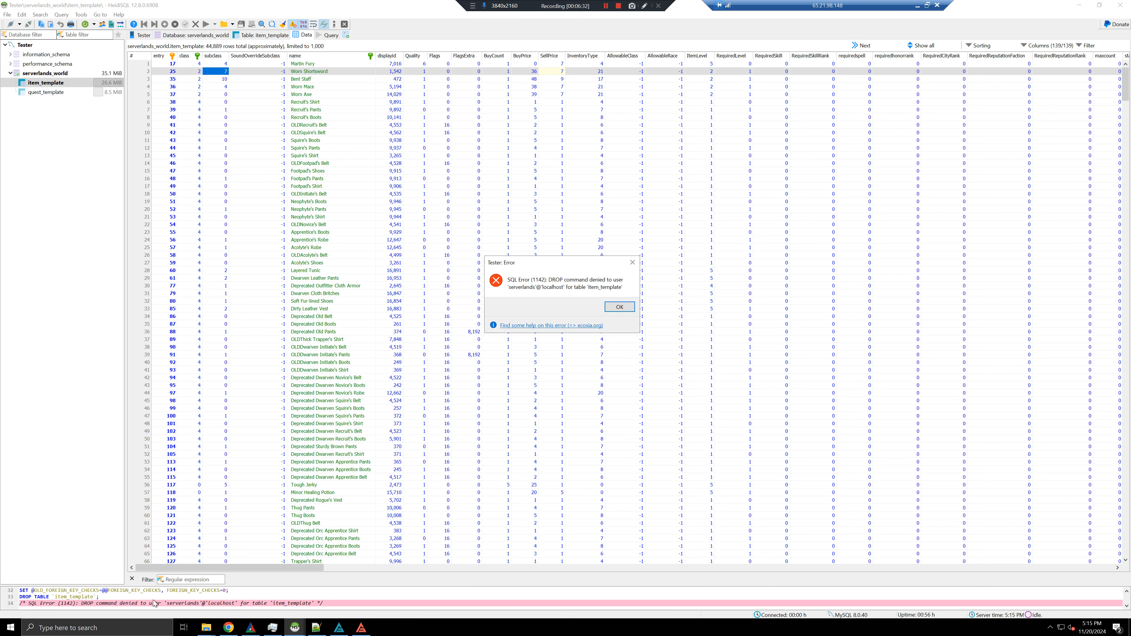
left_click(620, 307)
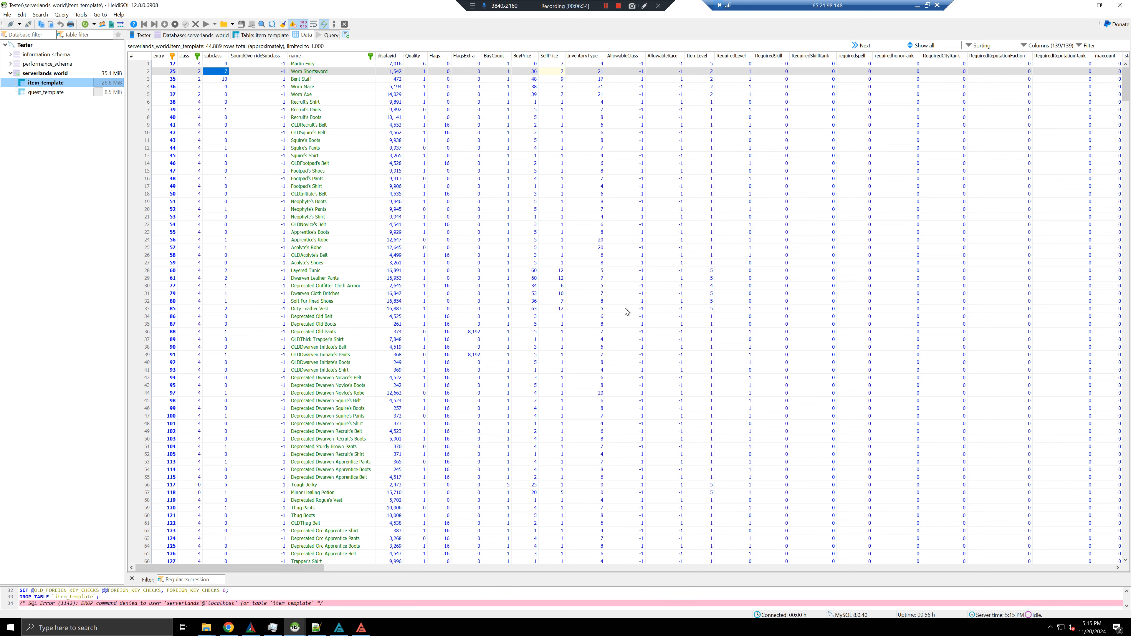
key("alt+Tab")
left_click(431, 249)
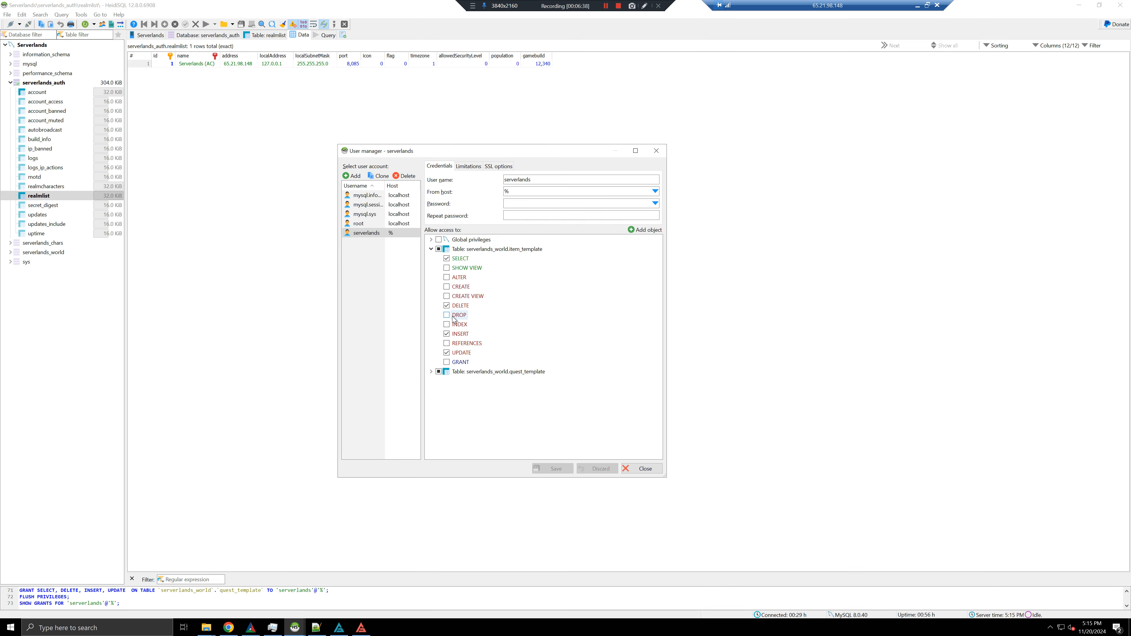
left_click(447, 316)
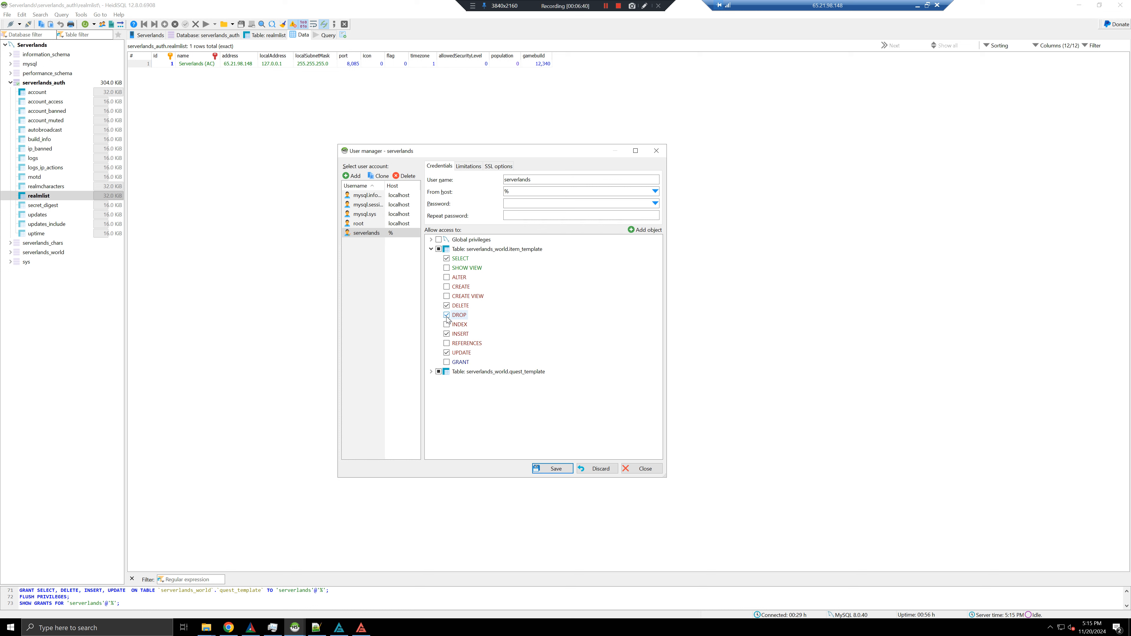
left_click(447, 316)
left_click(633, 469)
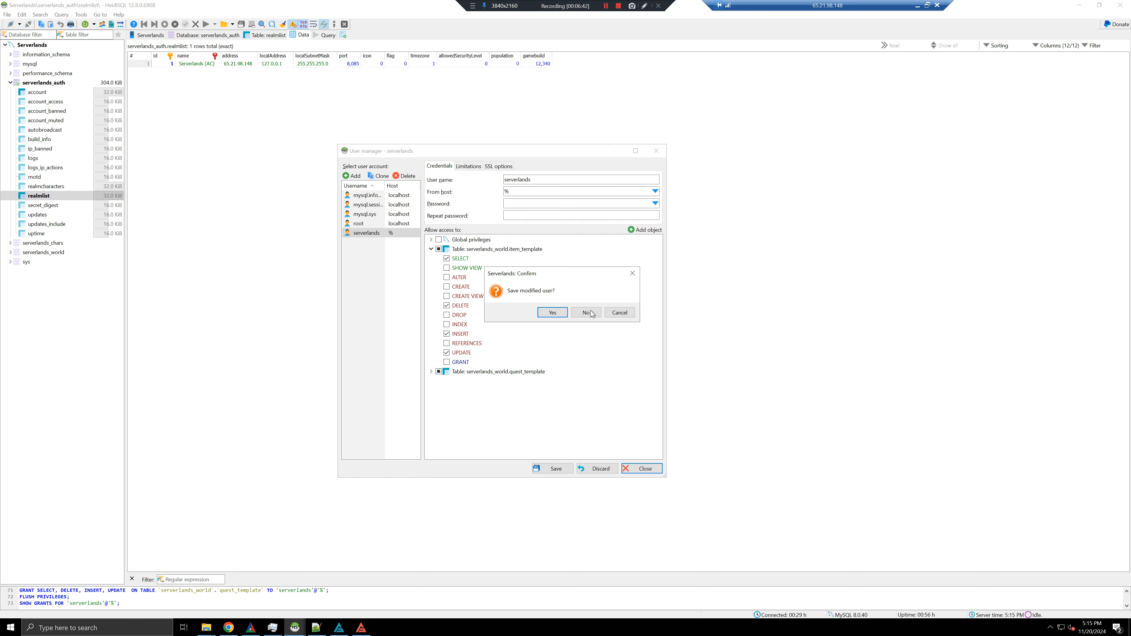
left_click(633, 273)
left_click(556, 469)
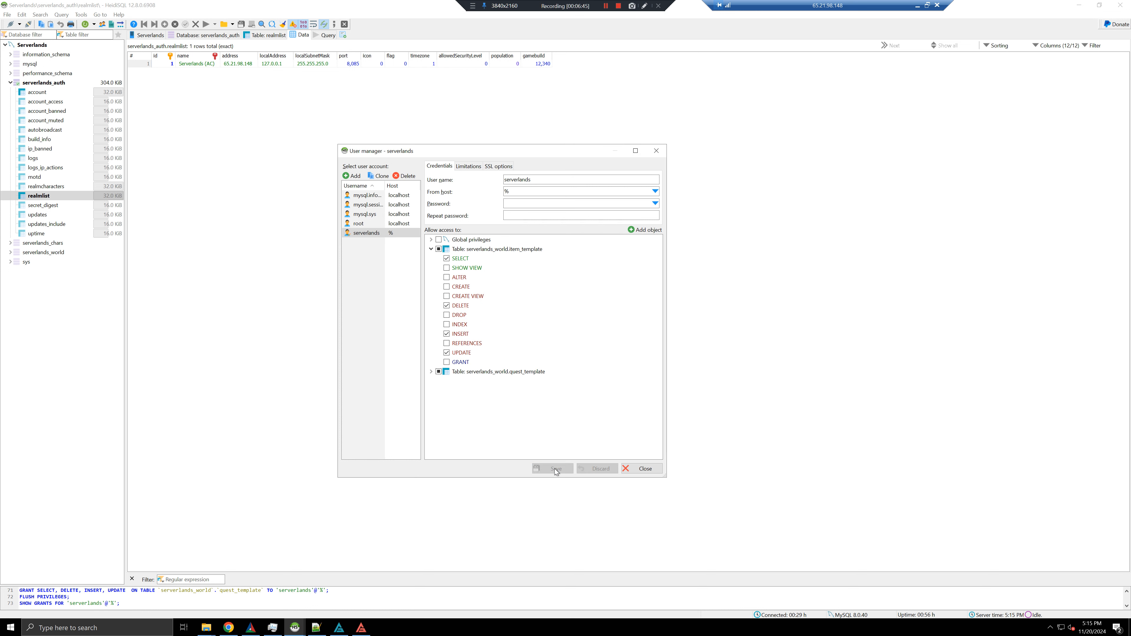
left_click(431, 239)
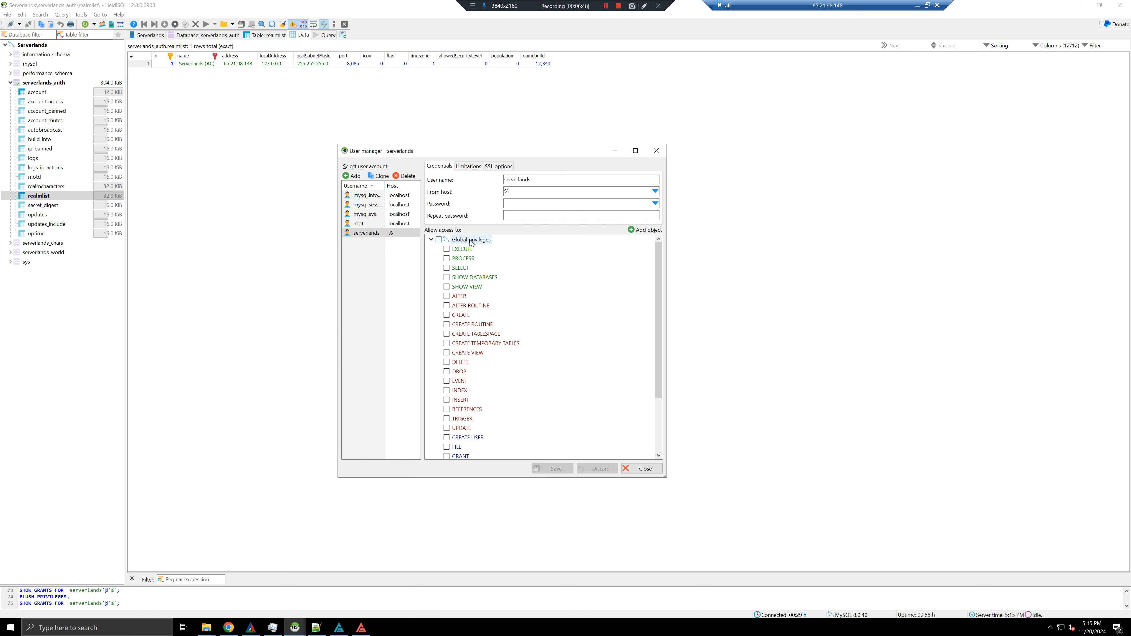
scroll(475, 272, "down", 3)
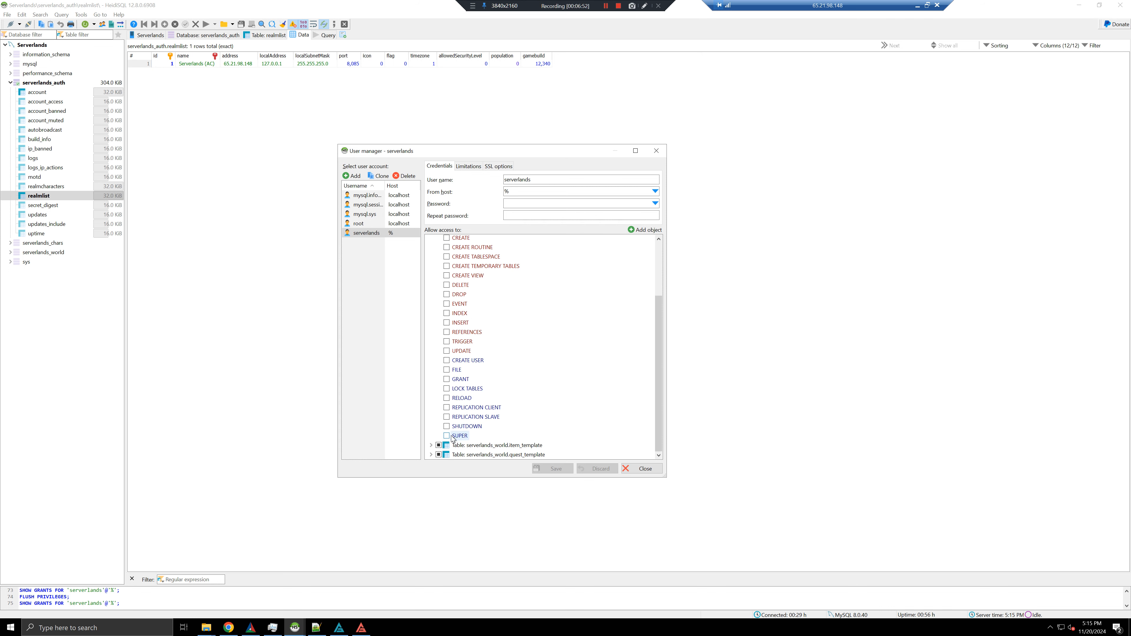
scroll(459, 370, "up", 3)
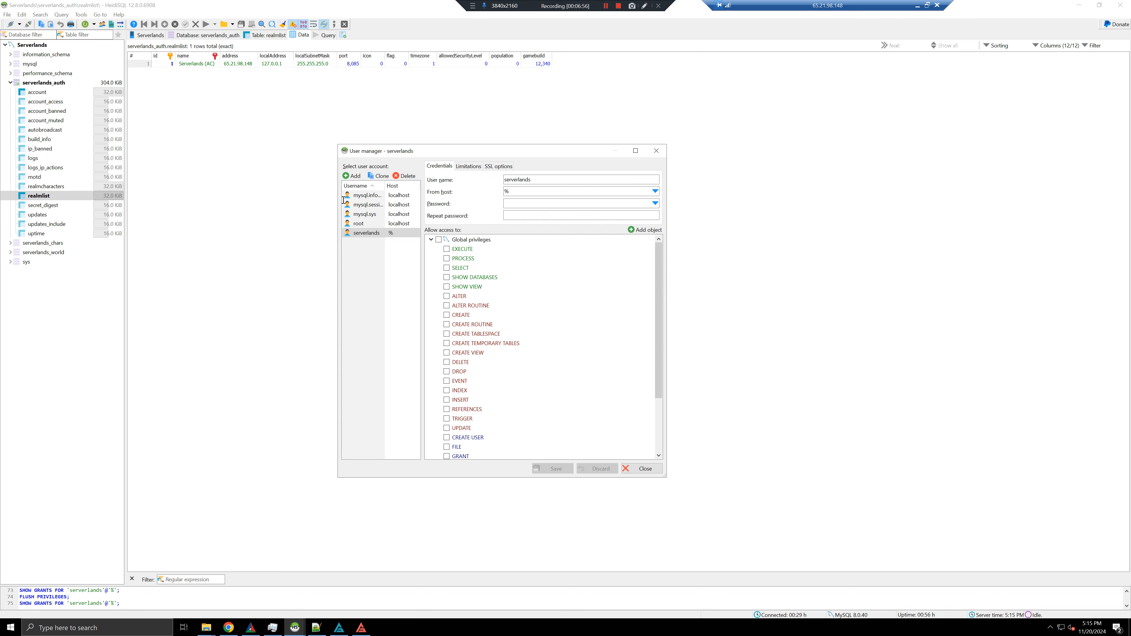
scroll(535, 343, "down", 5)
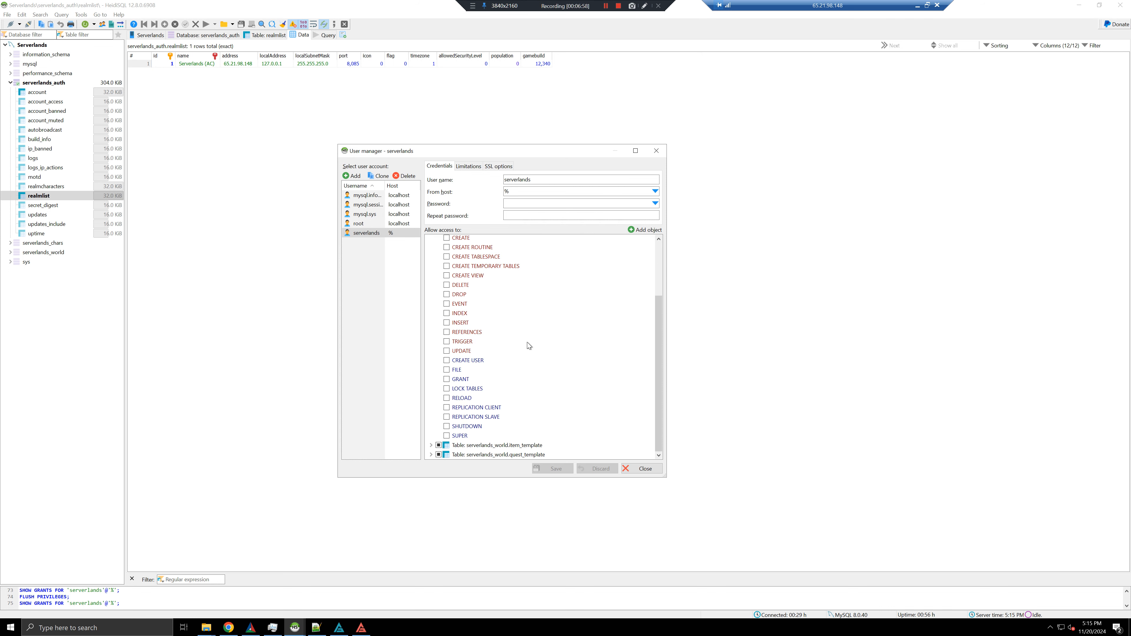
scroll(530, 346, "up", 5)
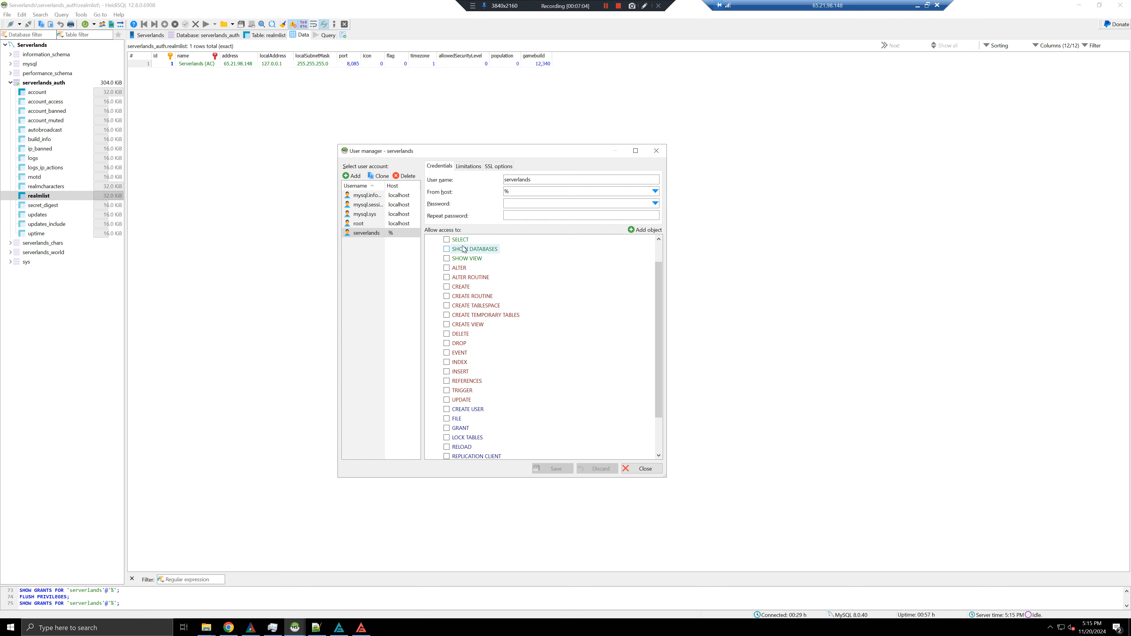
scroll(463, 272, "down", 3)
scroll(455, 317, "up", 3)
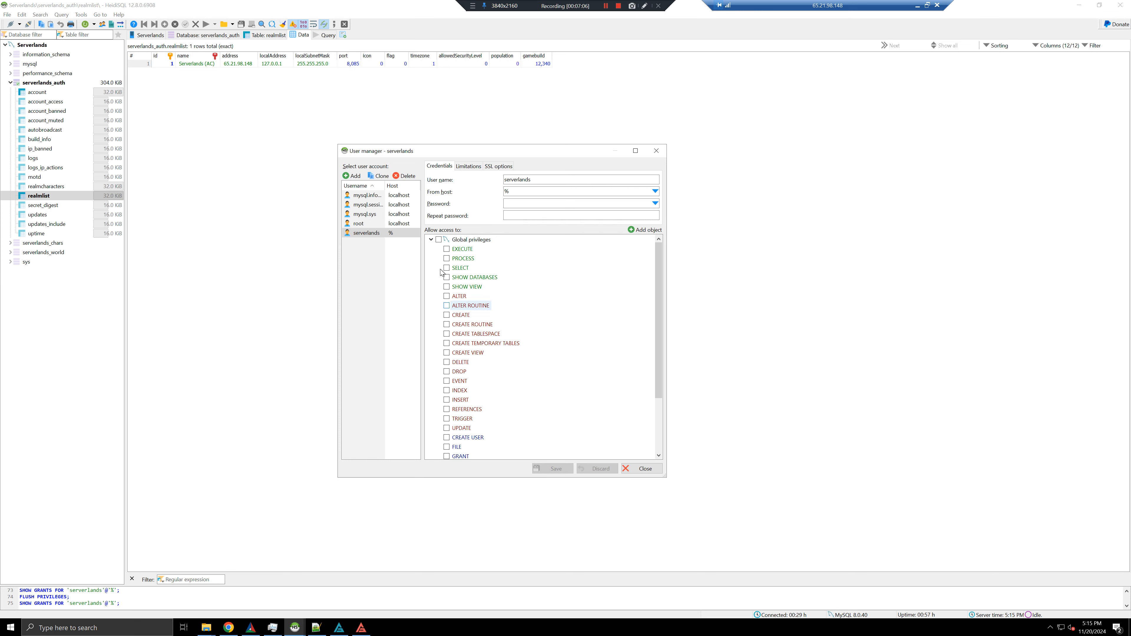
left_click(431, 240)
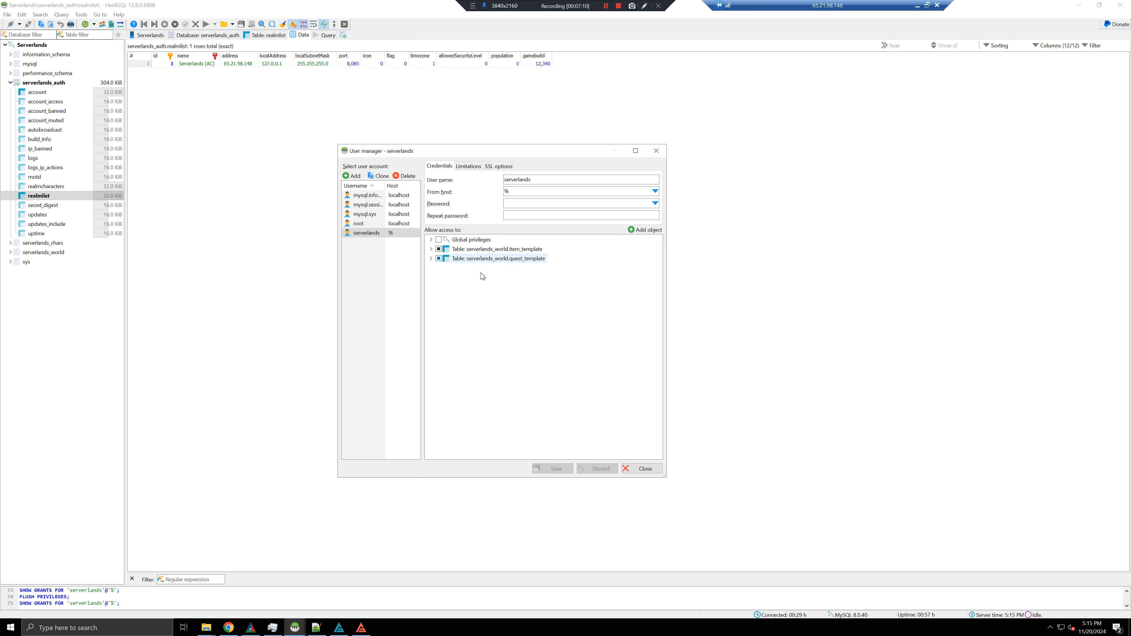
left_click(369, 239)
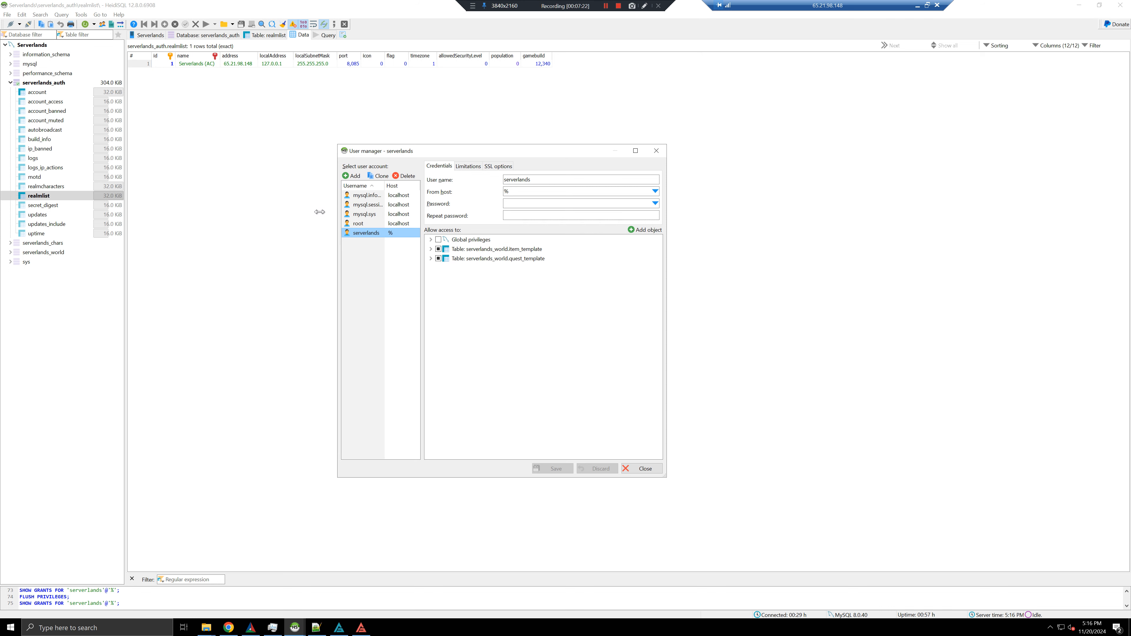
Duplicate the limited user, rename it, set its password, and save the new account
left_click_drag(336, 209, 310, 209)
left_click(356, 178)
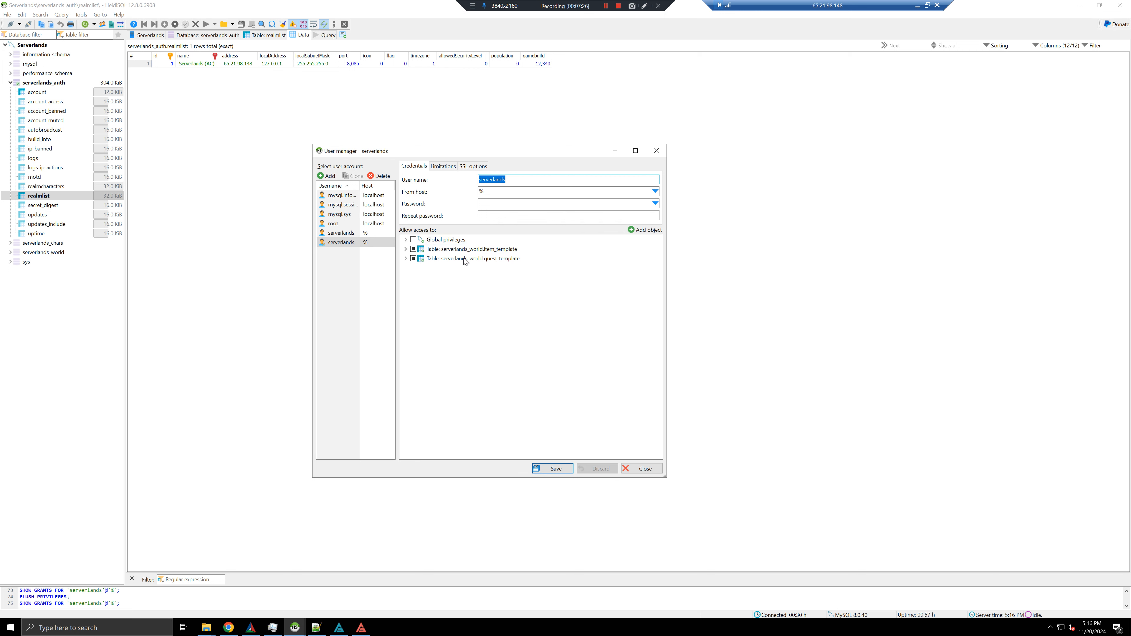
type("sh")
left_click(524, 203)
key("Tab")
type("•••")
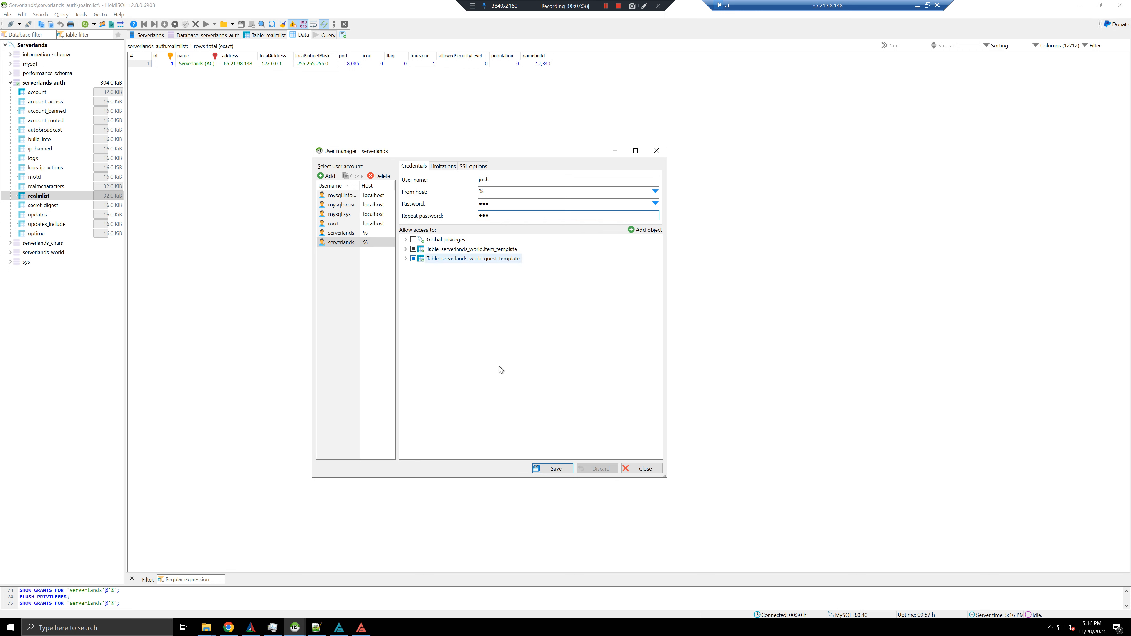
left_click(555, 468)
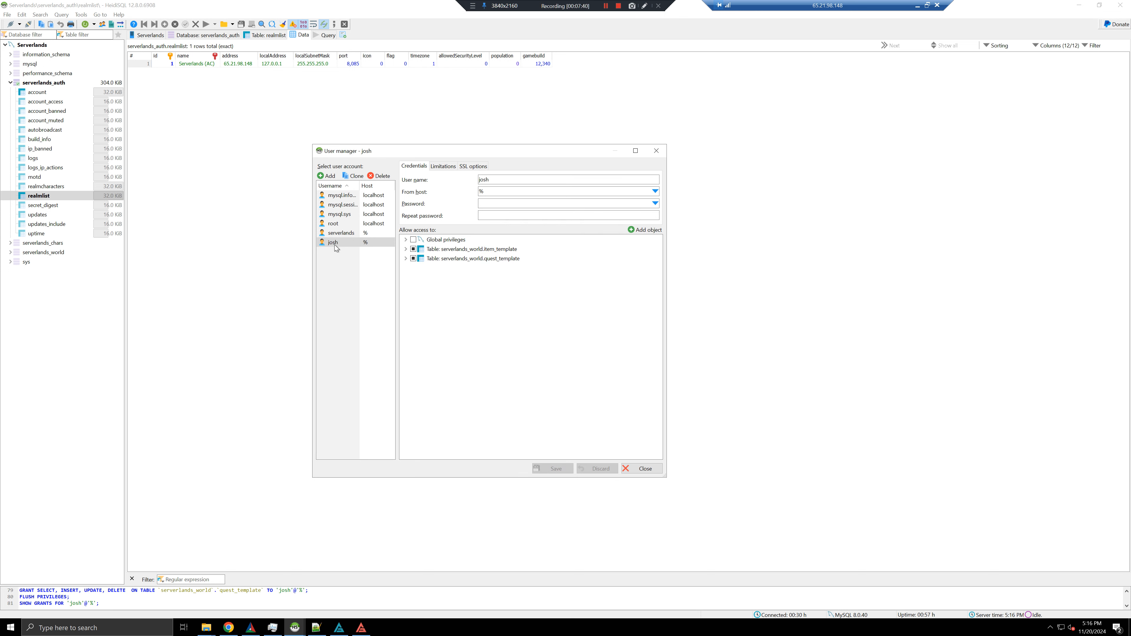
Review the accounts' grants and global privileges, then switch to Notepad++
left_click(338, 233)
left_click(340, 243)
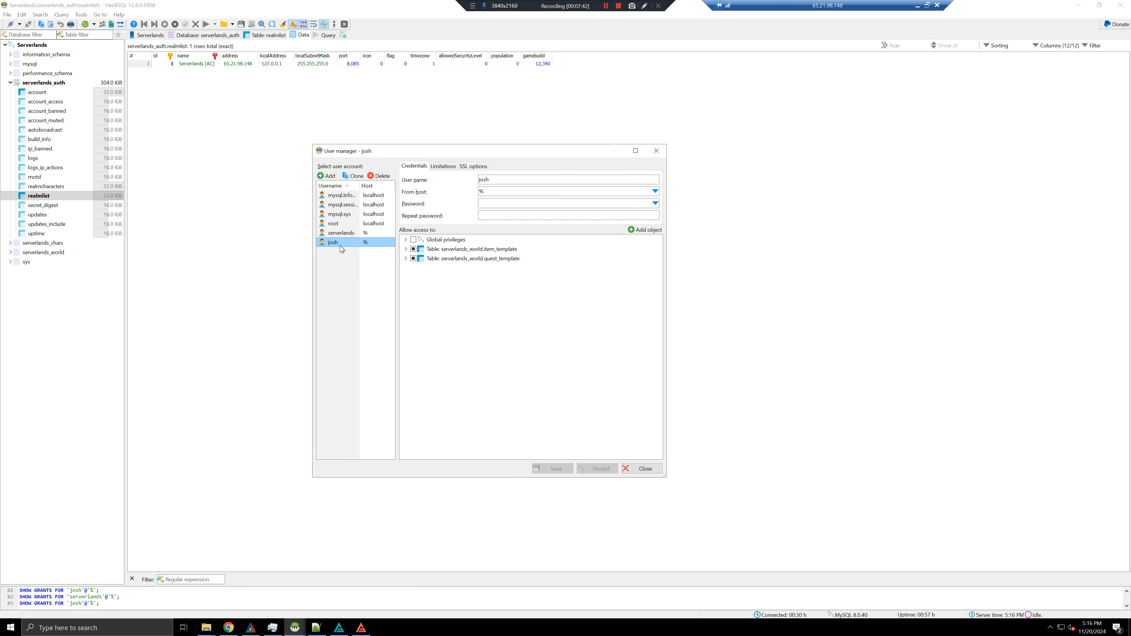
left_click_drag(520, 149, 555, 129)
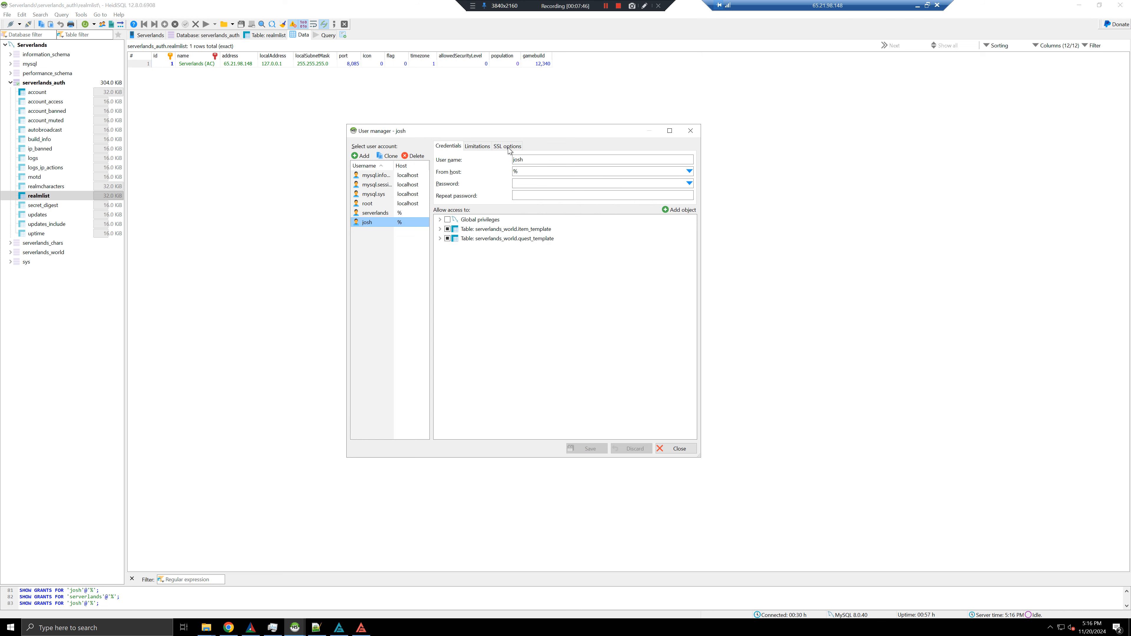
left_click_drag(513, 133, 501, 140)
left_click(427, 227)
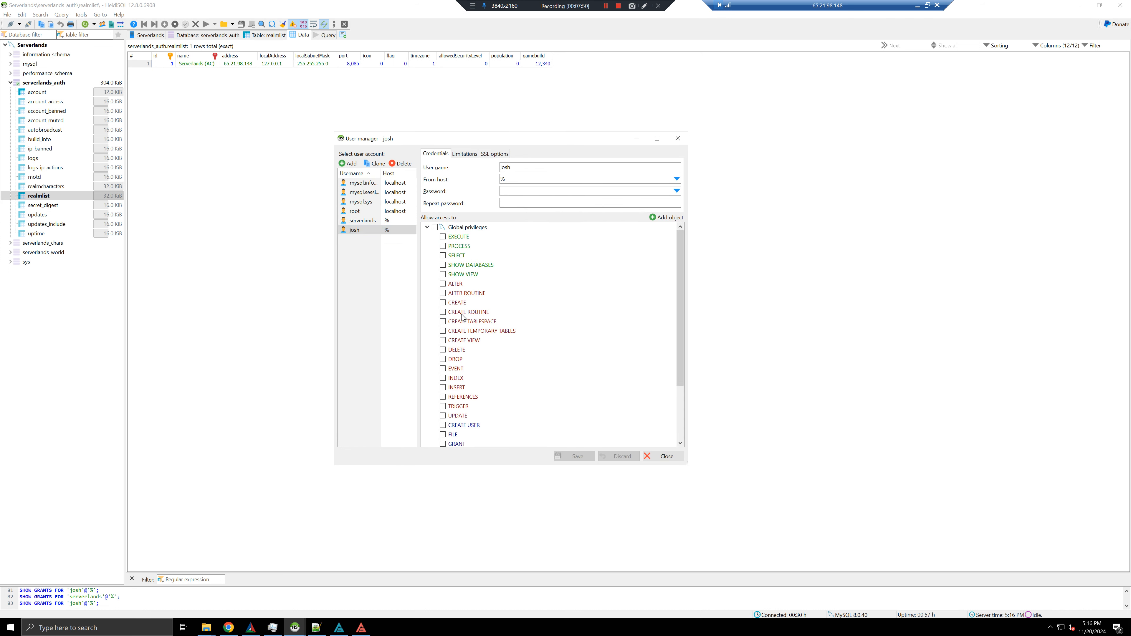
scroll(454, 372, "down", 2)
scroll(466, 430, "down", 1)
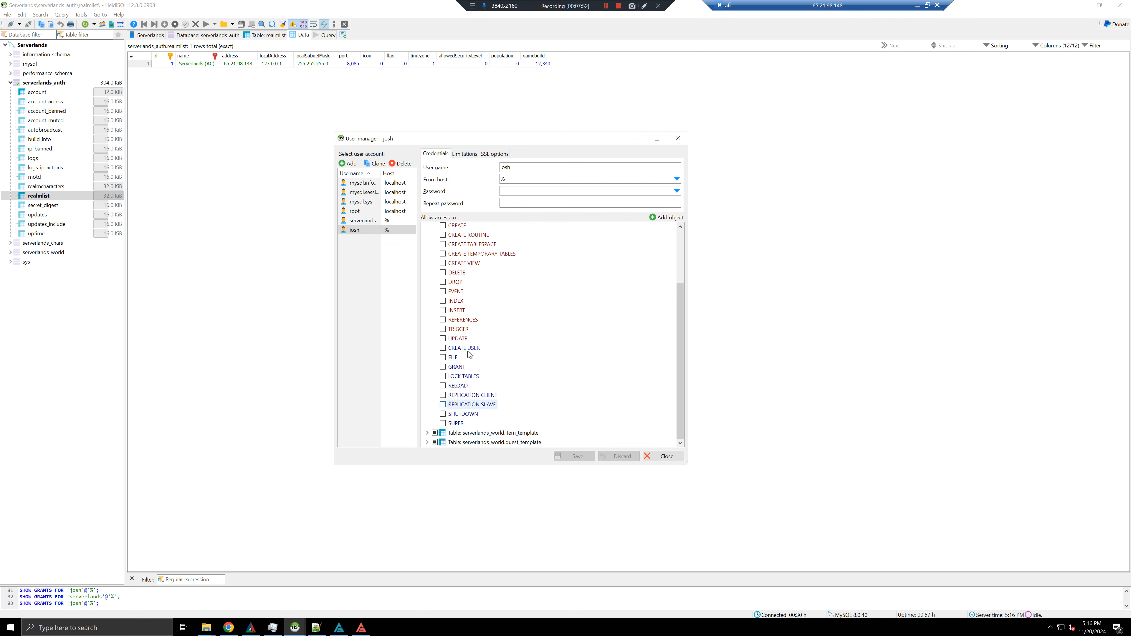
left_click(322, 631)
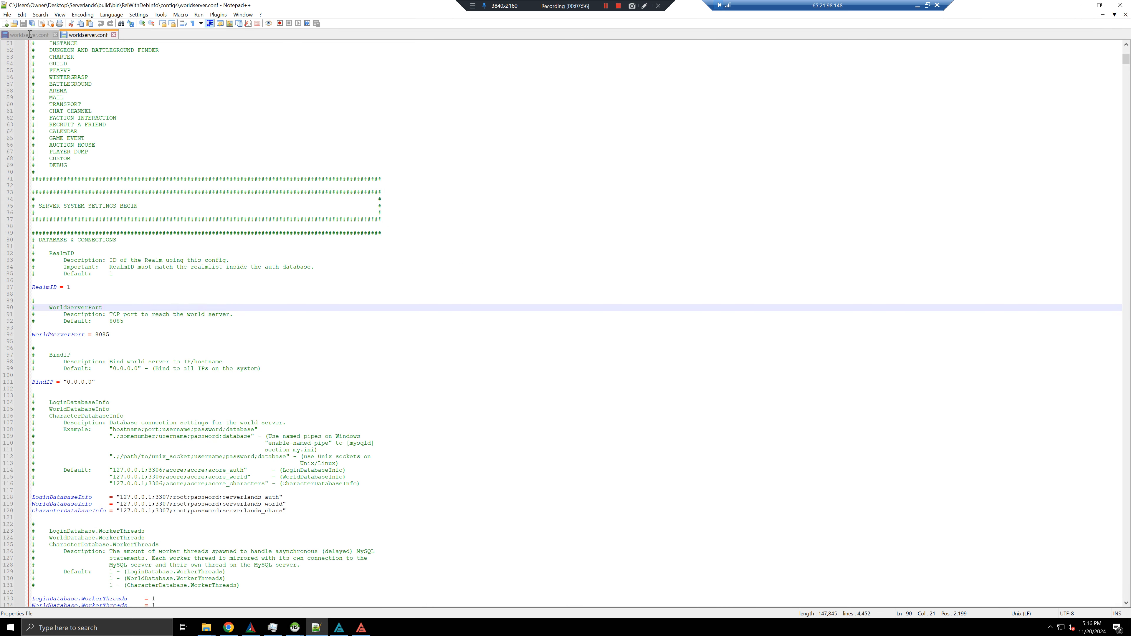
In a new document, note IP 65.21.98.148, the username, password, port 3307 and database serverlands_world
left_click(5, 24)
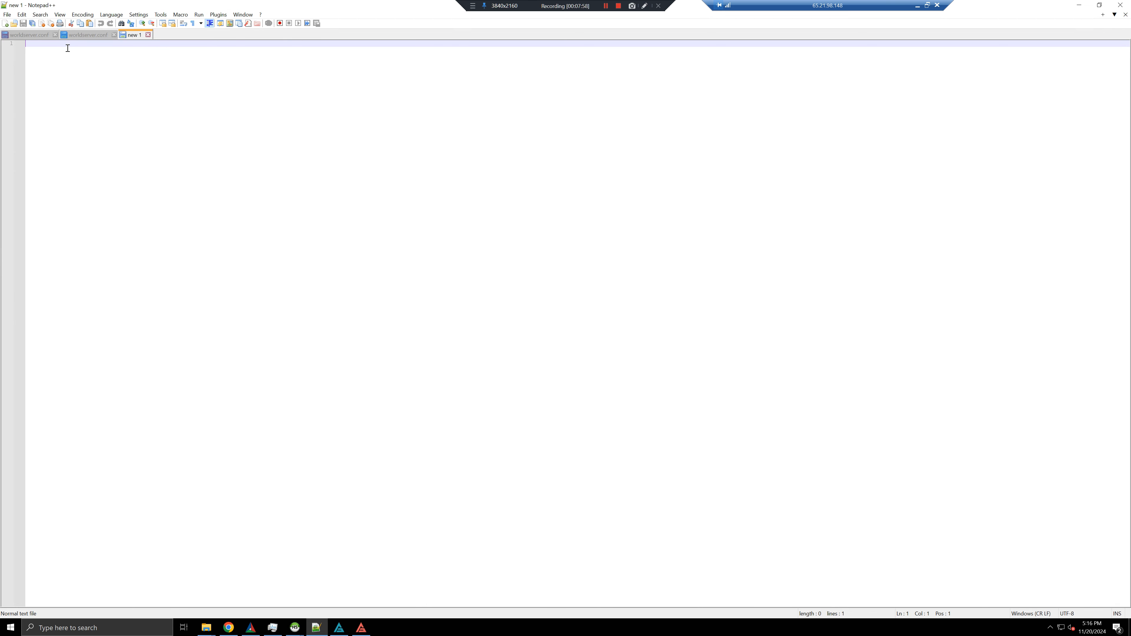
type("ip: 65.21.98.148")
key("Return")
type("username: ")
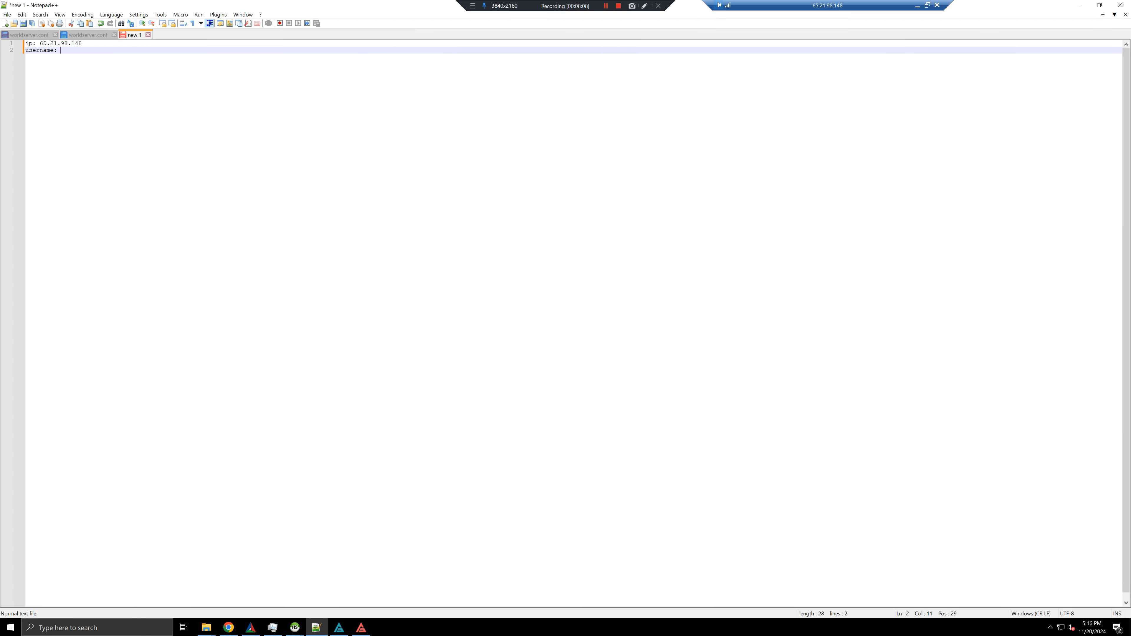
type("serverlands")
key("Return")
type("password: ")
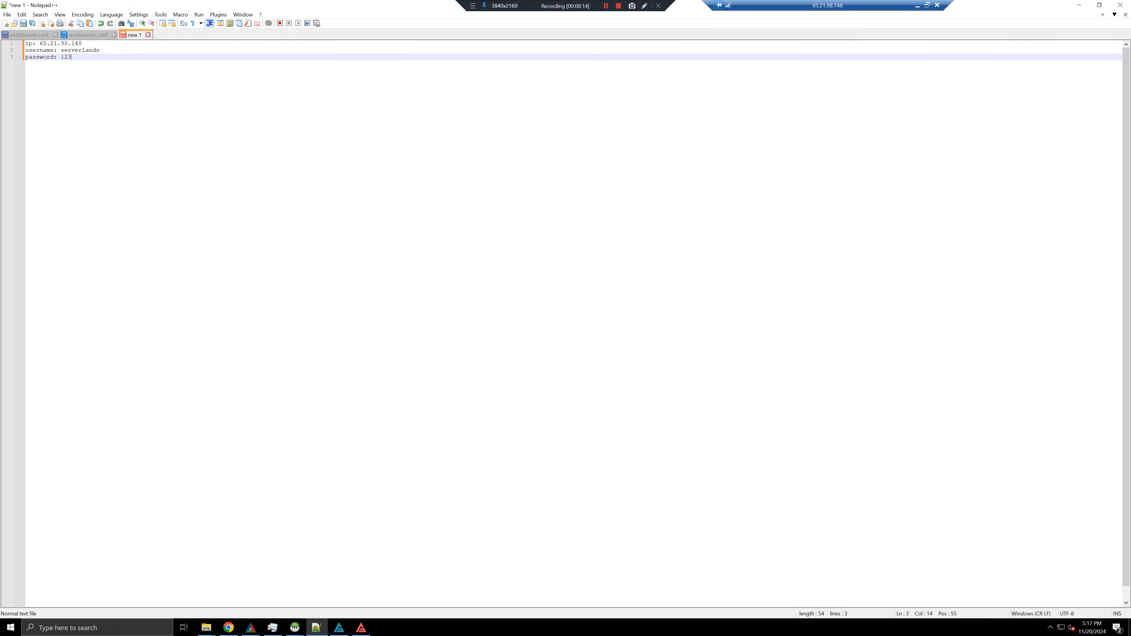
type("123")
key("Return")
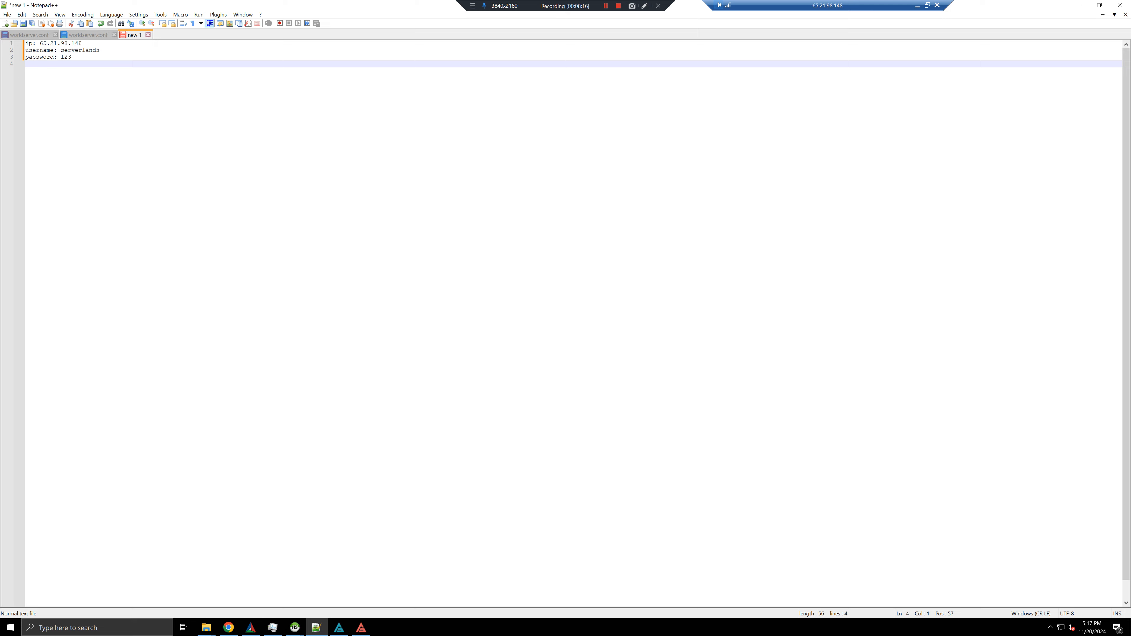
type("port: 3307 (default is 3306")
key("Return")
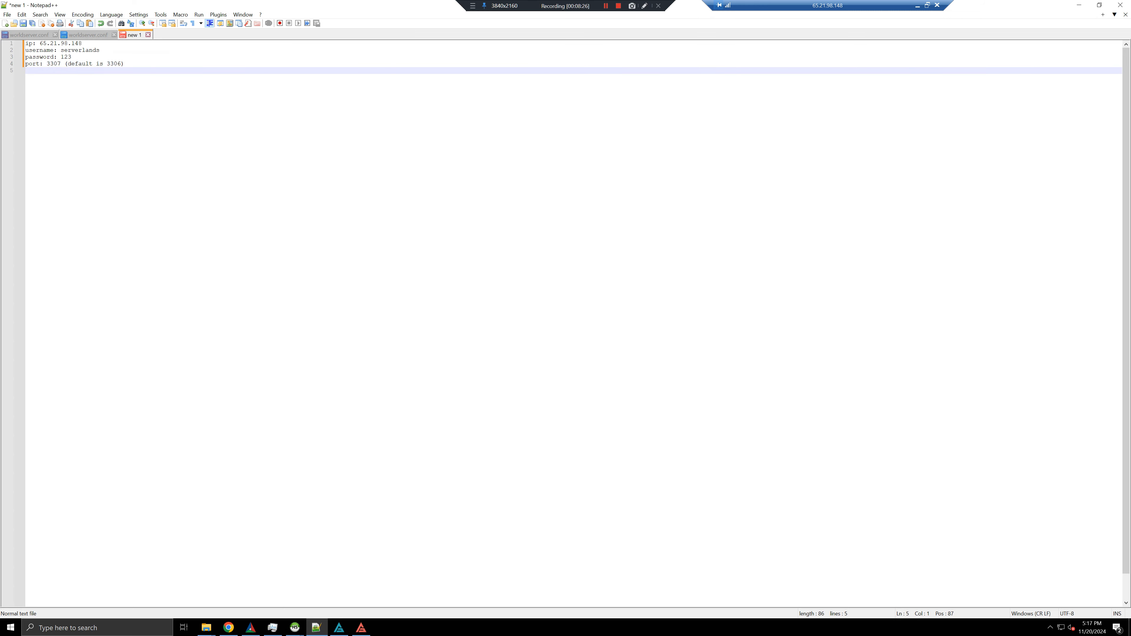
type("database: serverlands_world")
List tables item_template and quest_template, each with select, update, insert, delete privileges
key("Return")
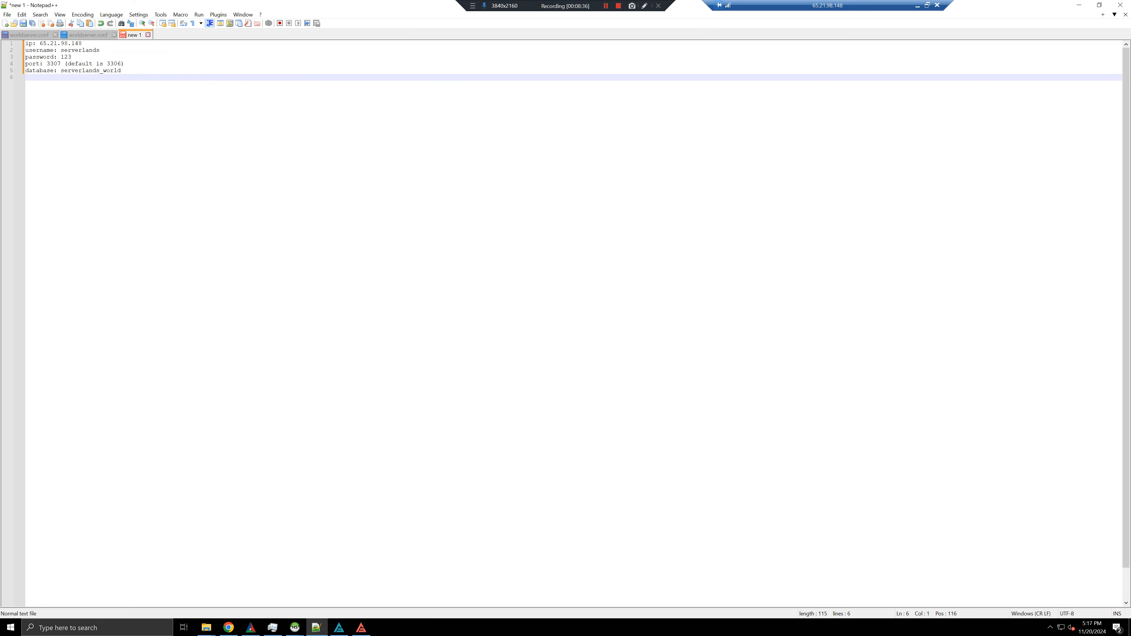
type("tables:")
key("Return")
type("-")
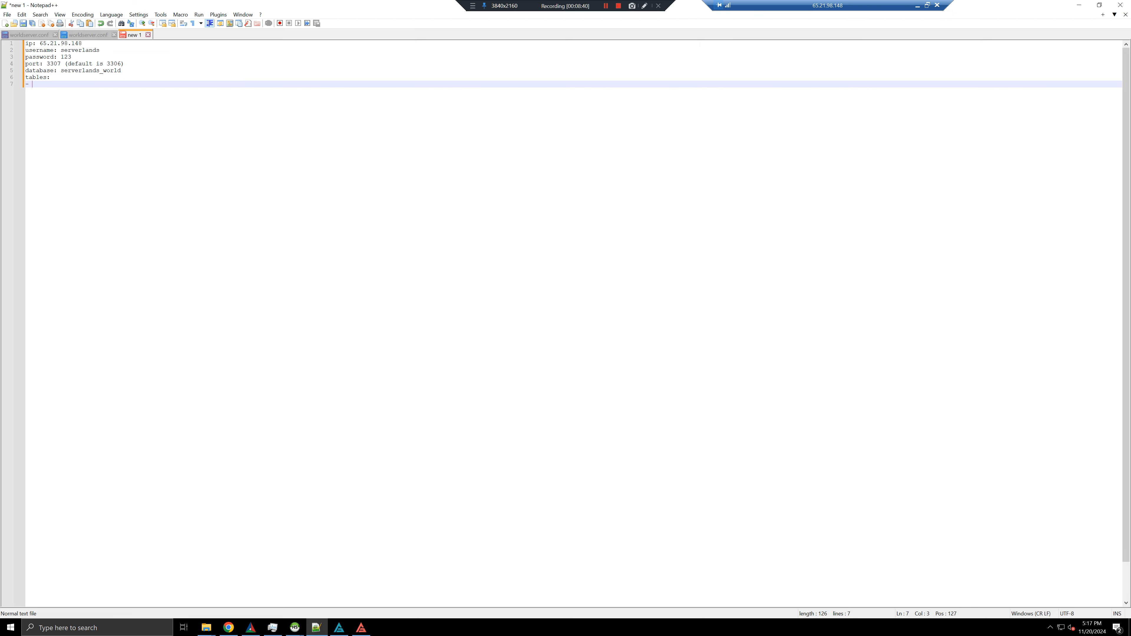
type(" item_template")
key("Return")
type("- quest_template")
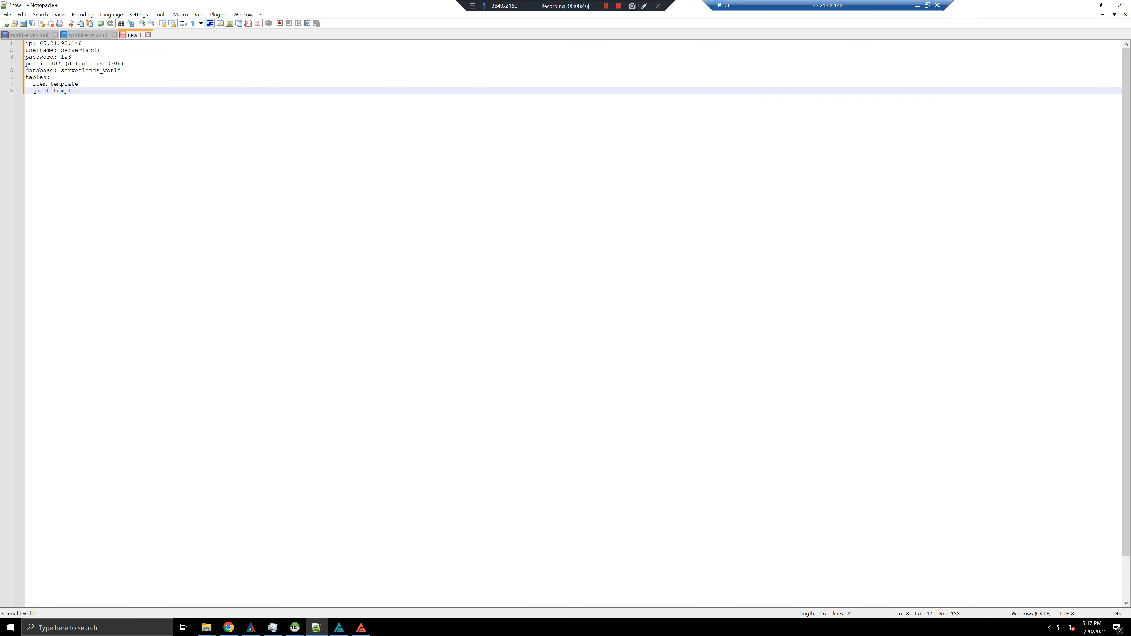
key("Up")
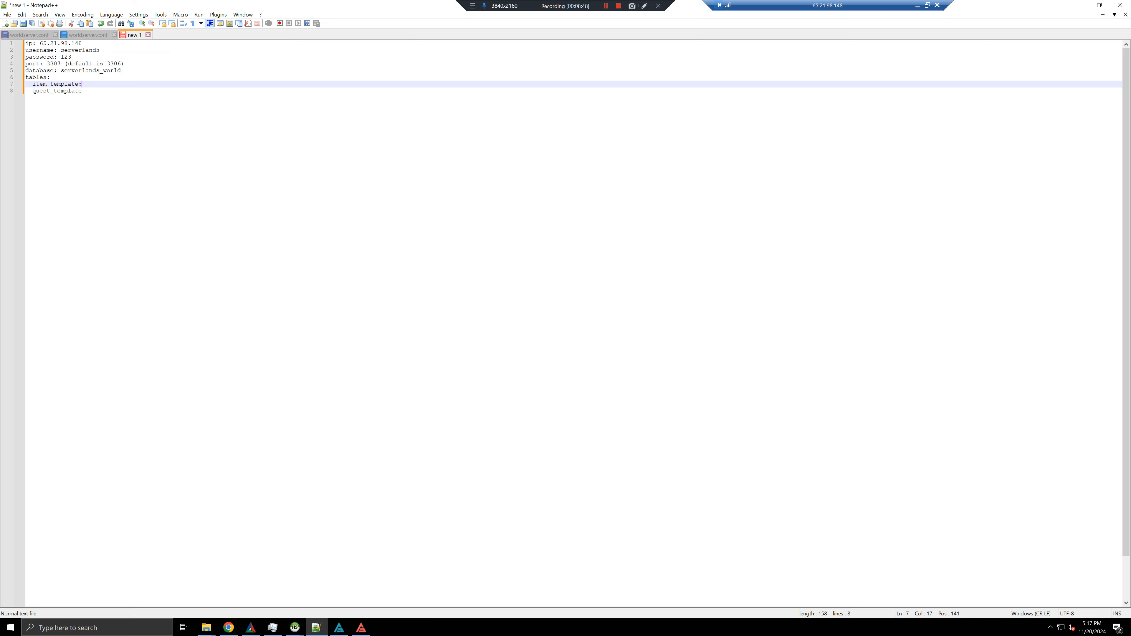
key("Down")
key("Up")
type("select, update, insert, delete")
left_click_drag(191, 84, 85, 84)
key("ctrl+c")
key("Down")
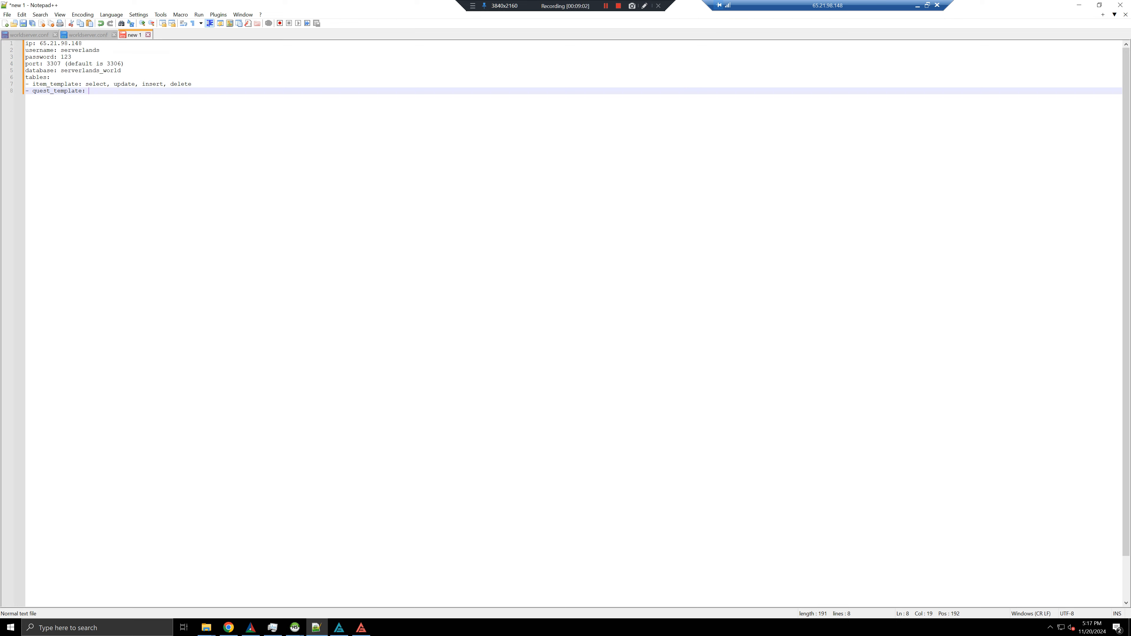
key("ctrl+v")
key("Return")
key("Return")
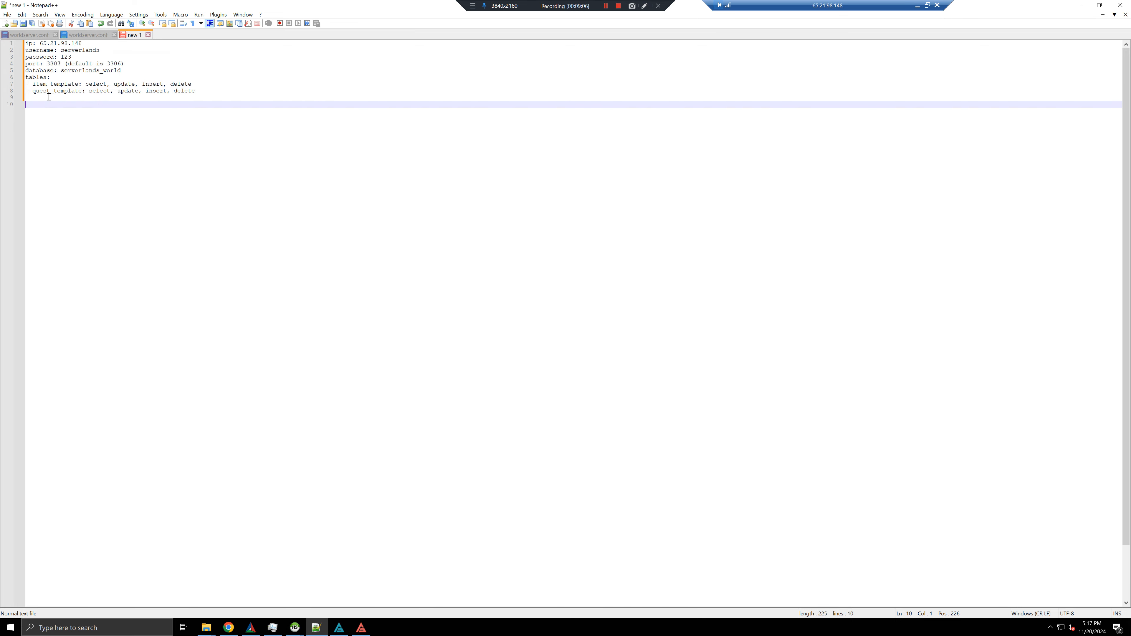
left_click_drag(49, 96, 16, 43)
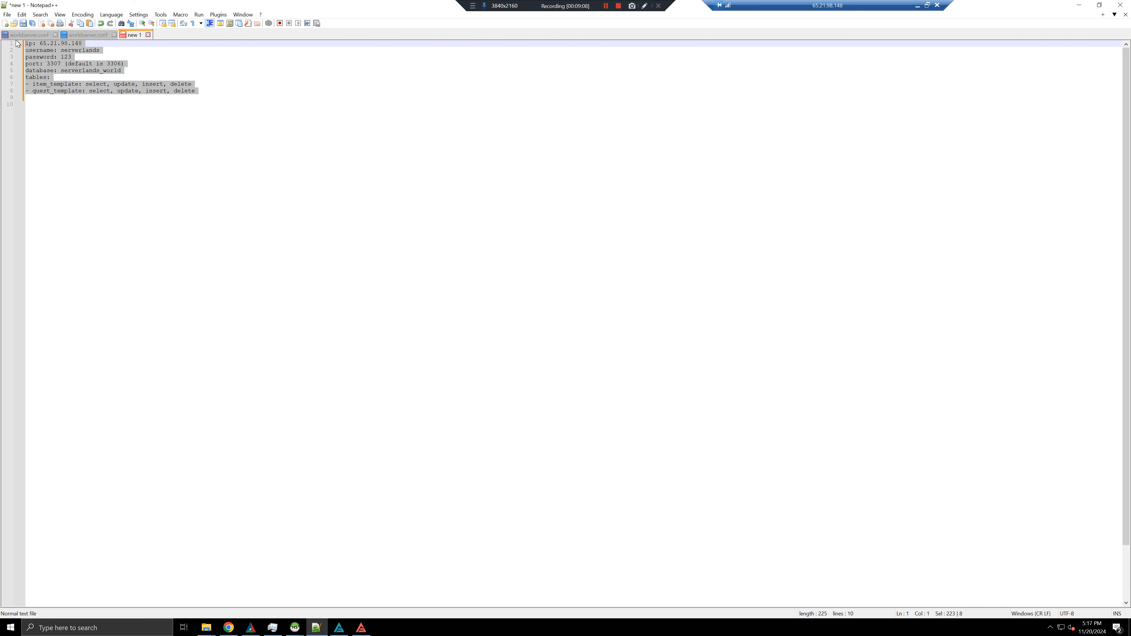
Replace the noted username with the new remote account's name, checking it against HeidiSQL
left_click(164, 71)
double_click(89, 49)
key("alt+Tab")
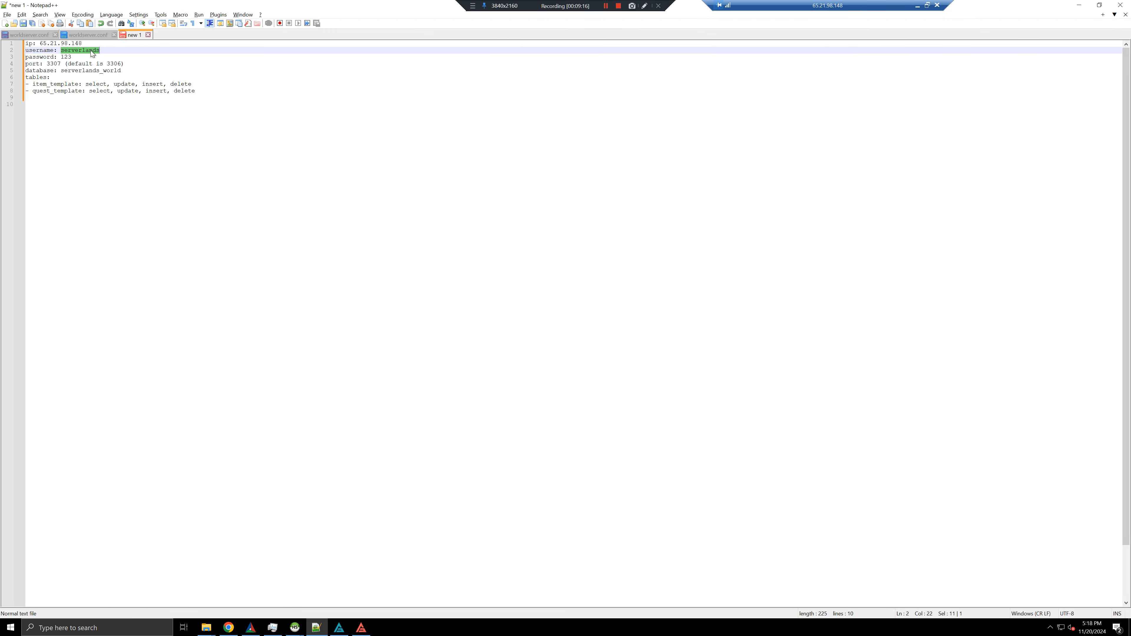
type("josh")
key("alt+Tab")
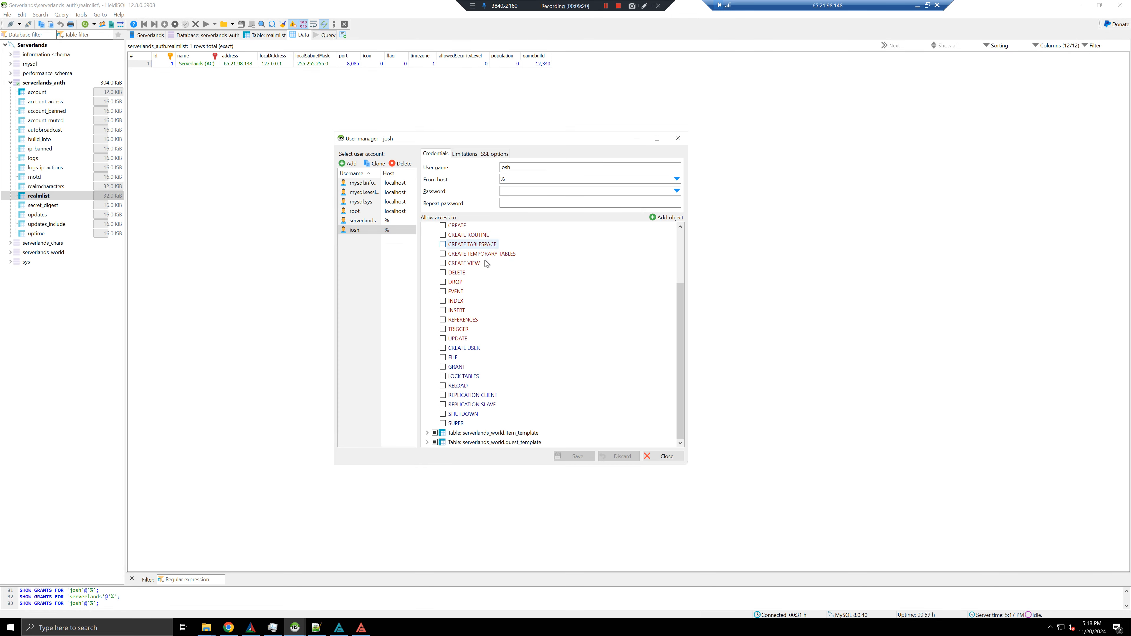
key("alt+Tab")
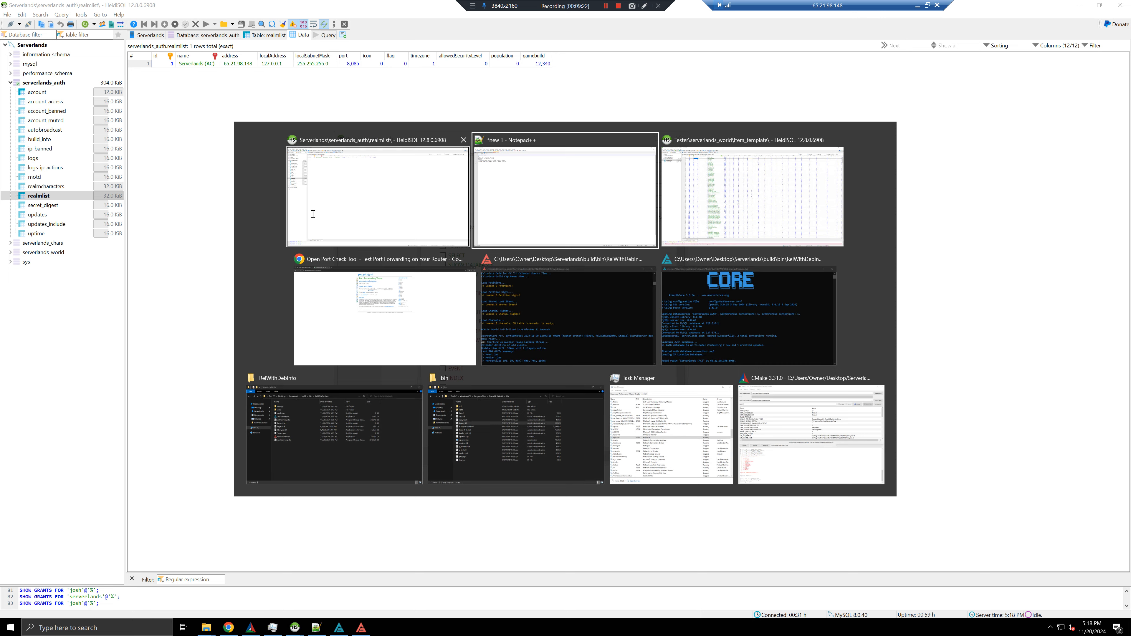
Replace the noted password with the new remote account's password
left_click(86, 56)
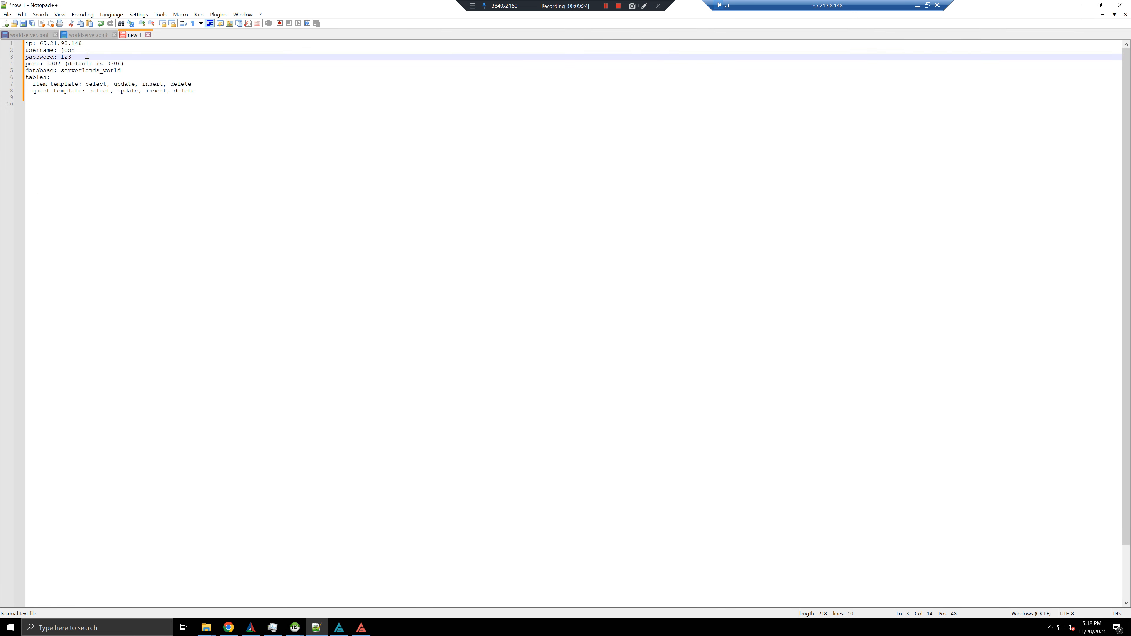
key("ctrl+shift+Left")
type("321")
key("ctrl+a")
left_click(86, 55)
left_click(196, 70)
left_click_drag(72, 57, 64, 57)
left_click(71, 57)
key("alt+Tab")
key("alt+Tab")
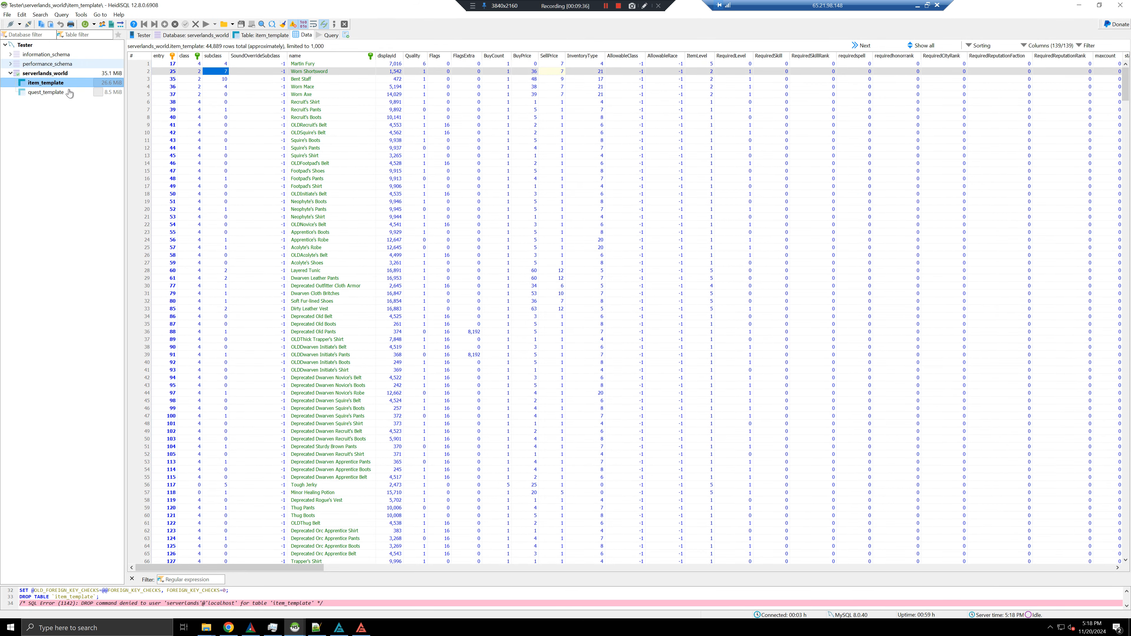
Rename item 38 to "Recruit's Shirt That Glows" and confirm the UPDATE succeeded in the enlarged log
left_click(326, 101)
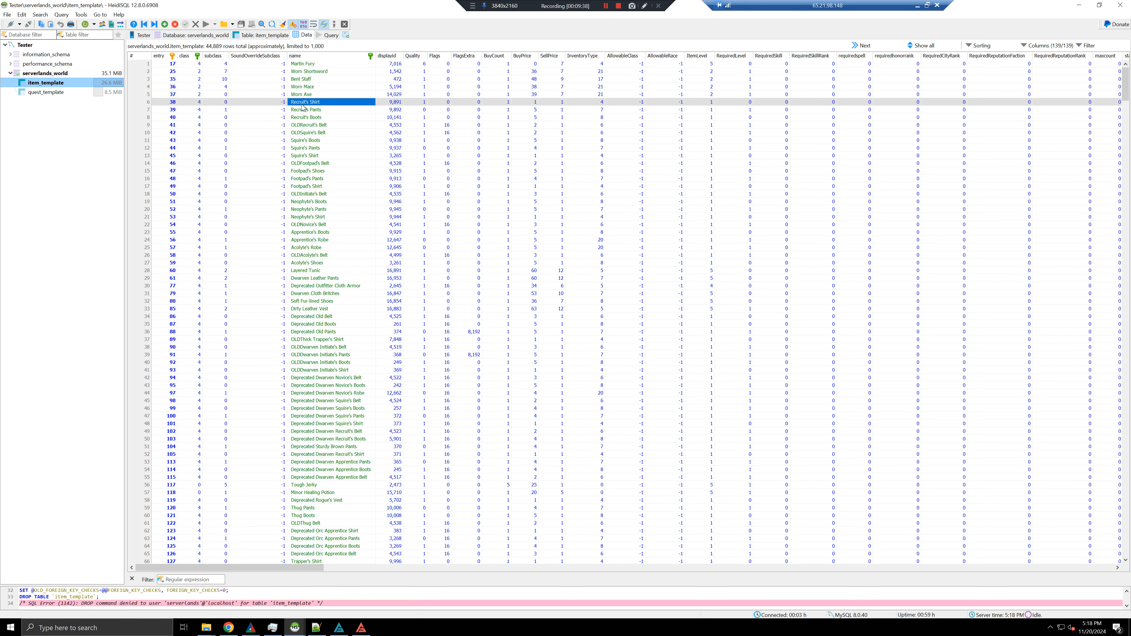
left_click(327, 101)
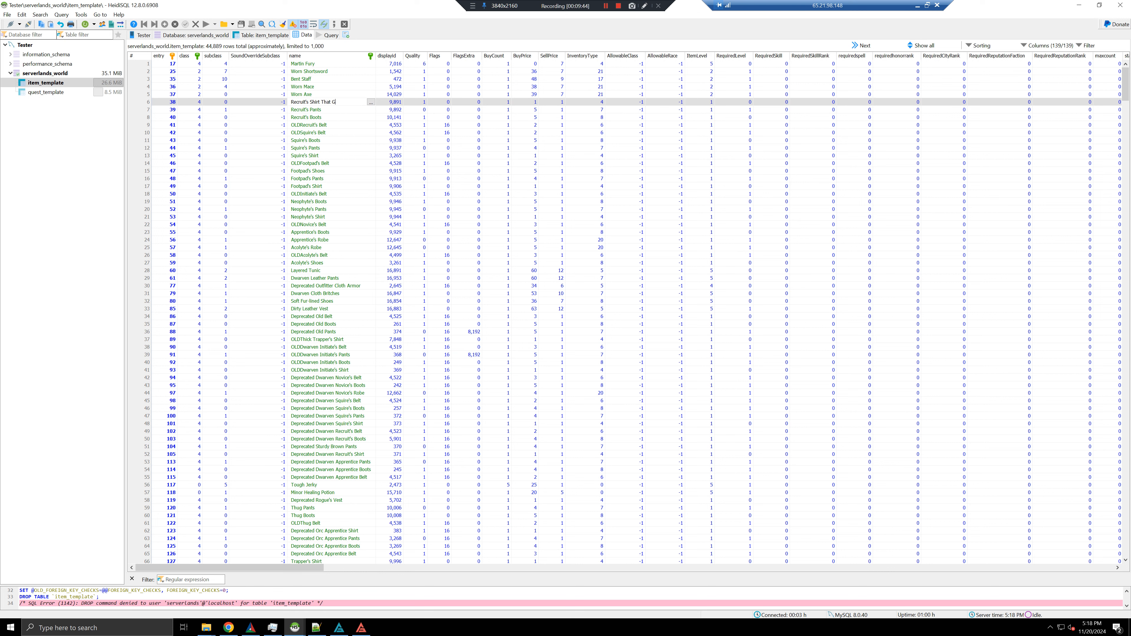
key("Return")
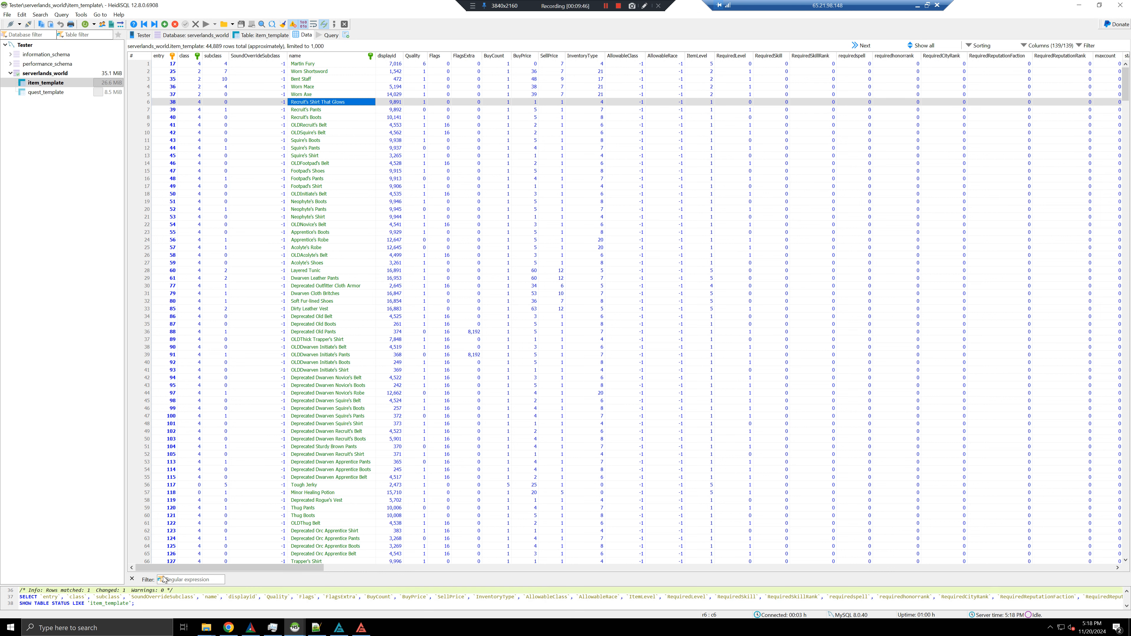
left_click_drag(183, 591, 90, 590)
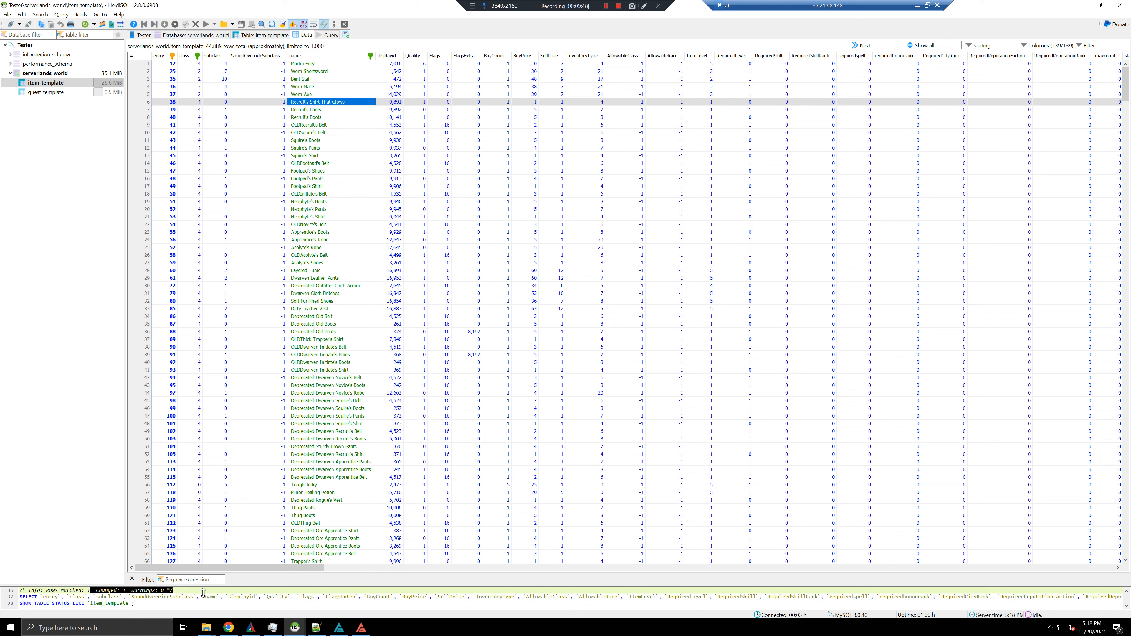
left_click_drag(273, 586, 263, 528)
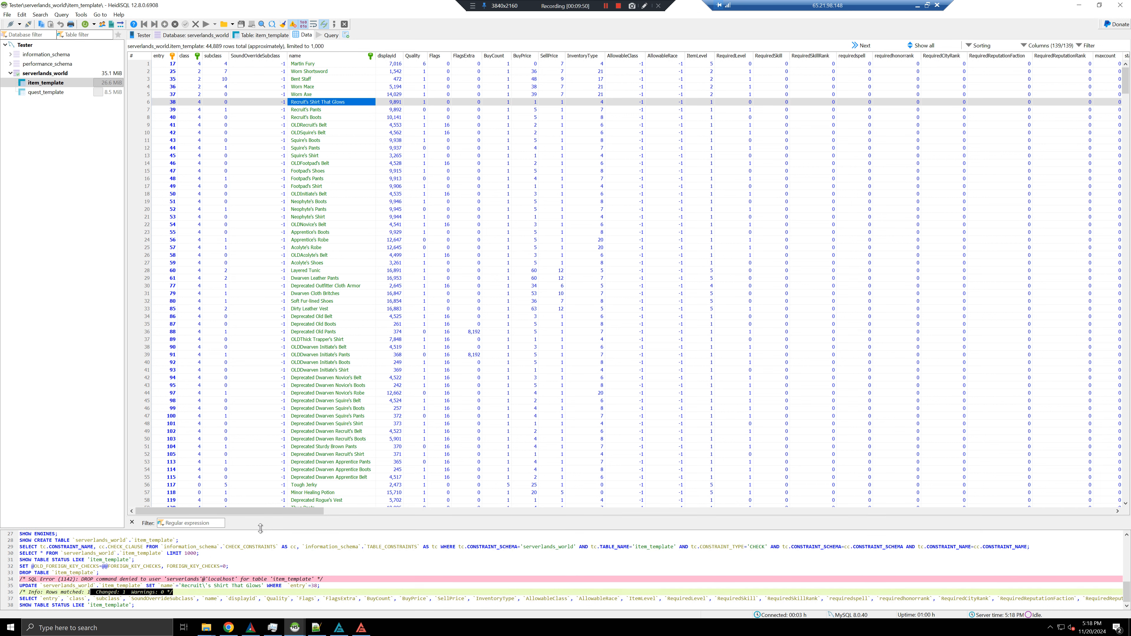
left_click(242, 598)
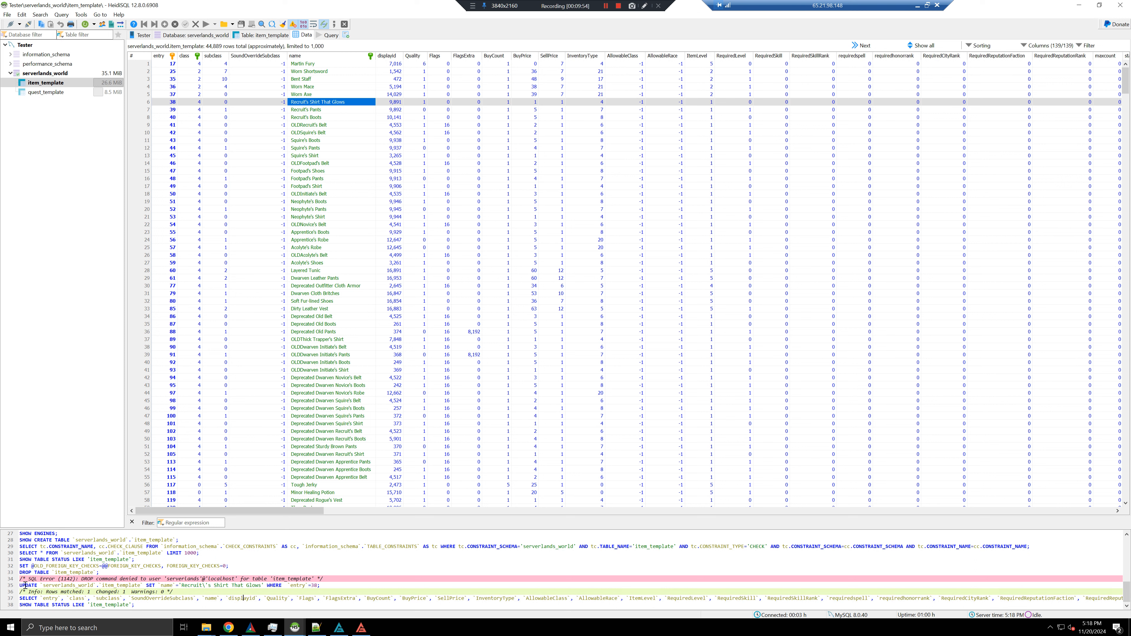
left_click_drag(20, 586, 226, 589)
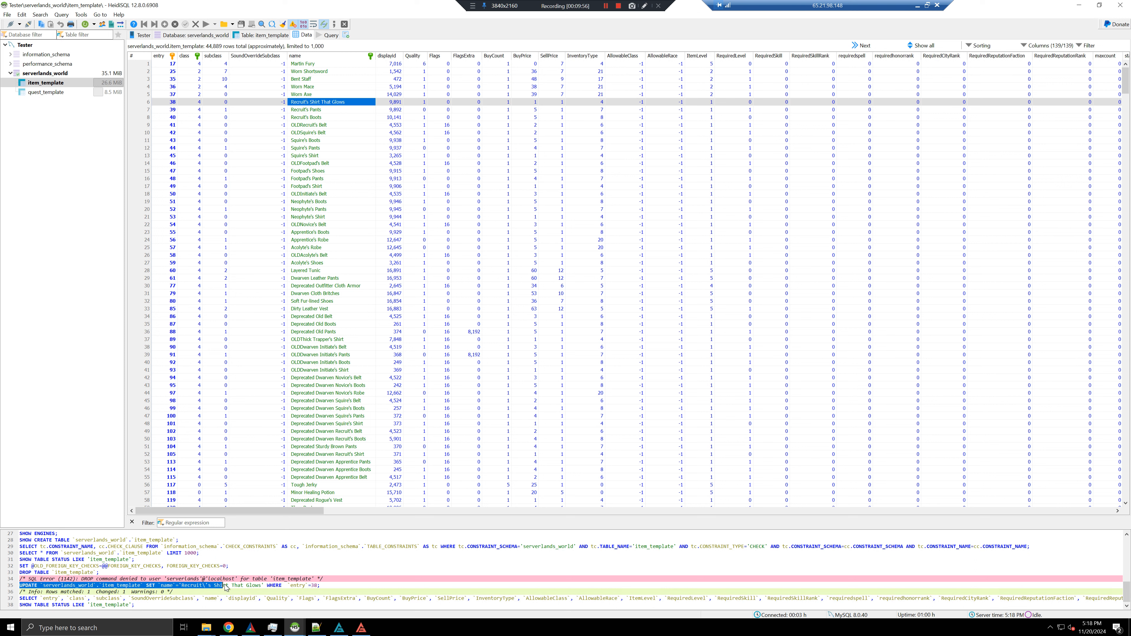
left_click(210, 588)
left_click_drag(37, 588, 82, 587)
left_click(82, 588)
double_click(121, 587)
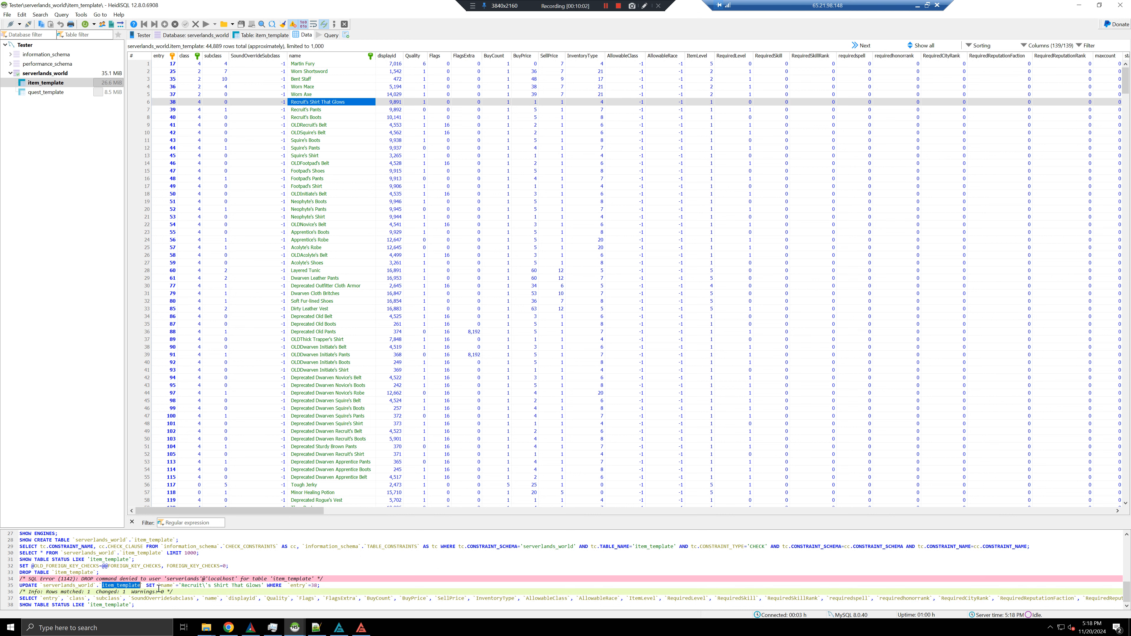
left_click_drag(160, 586, 170, 587)
left_click(182, 588)
left_click_drag(182, 587, 268, 586)
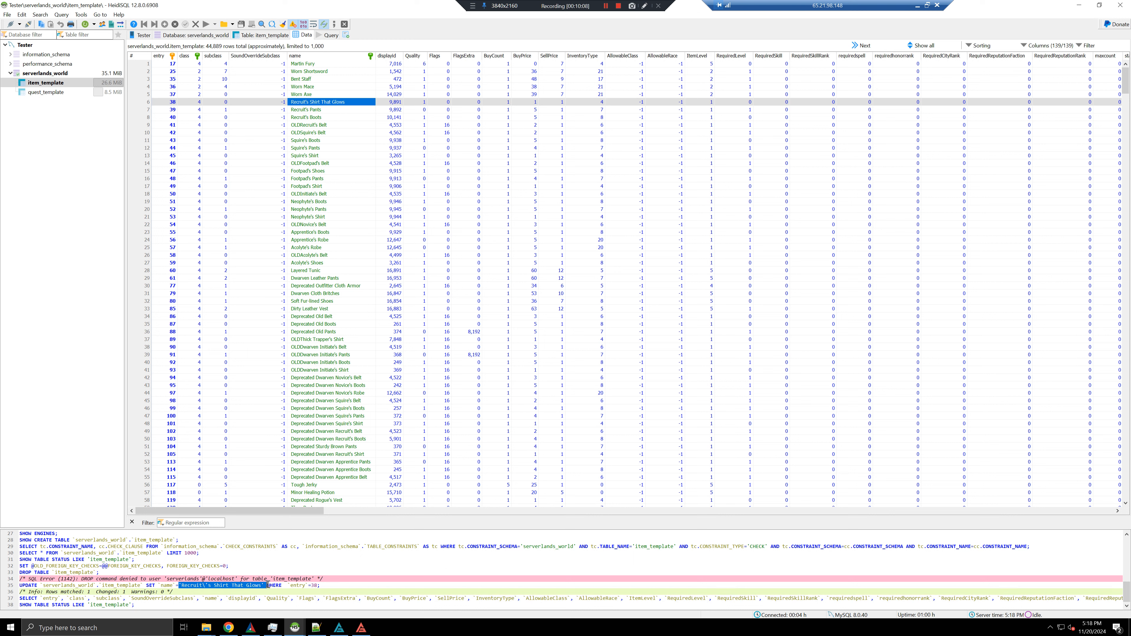
left_click(268, 587)
Restore item 38's name to "Recruit's Shirt" and verify the update's rows-matched result in the log
left_click(167, 103)
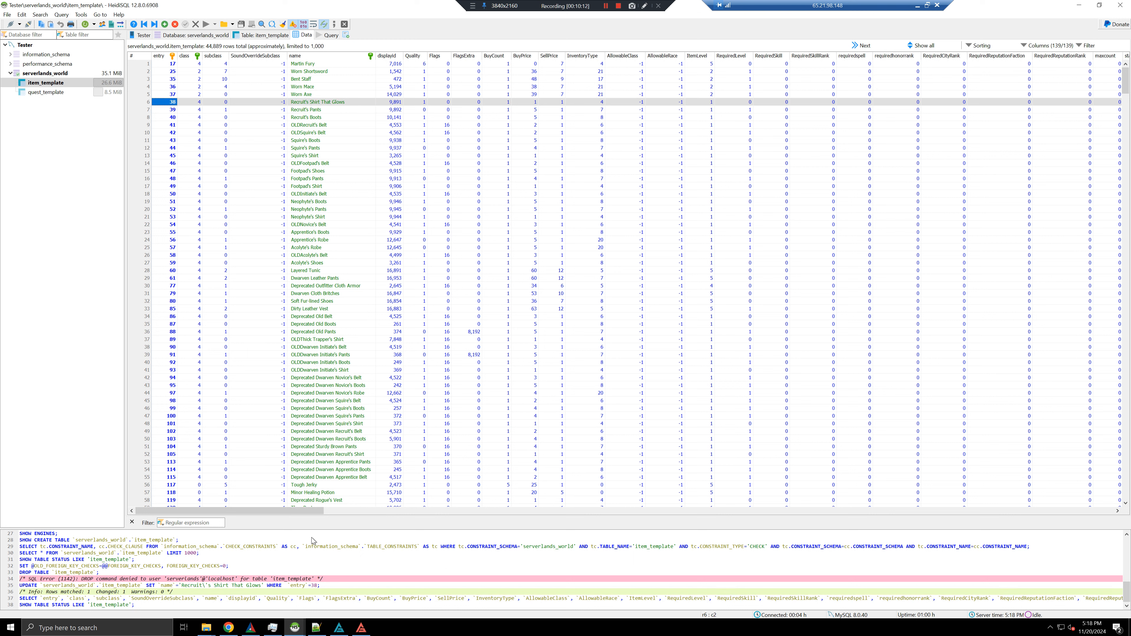
left_click(350, 103)
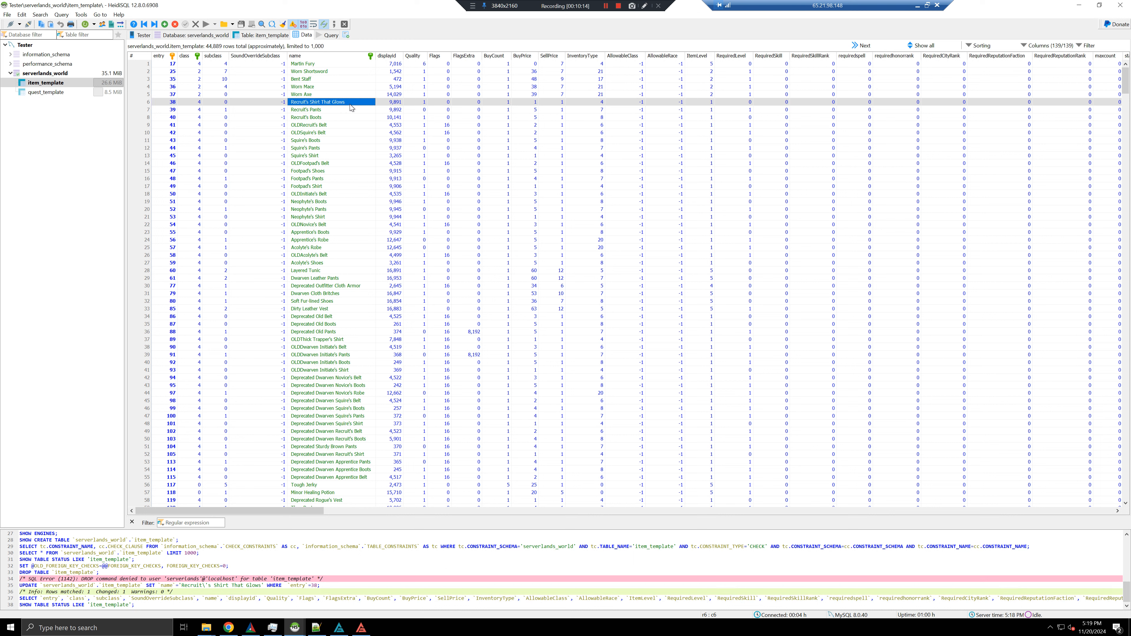
left_click(349, 104)
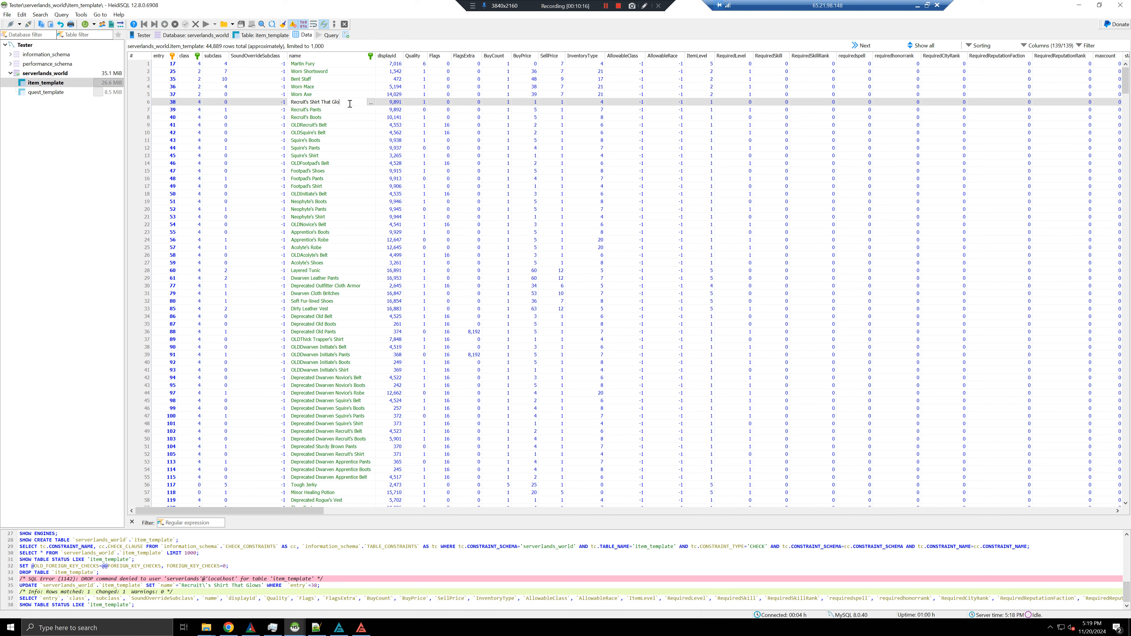
key("Return")
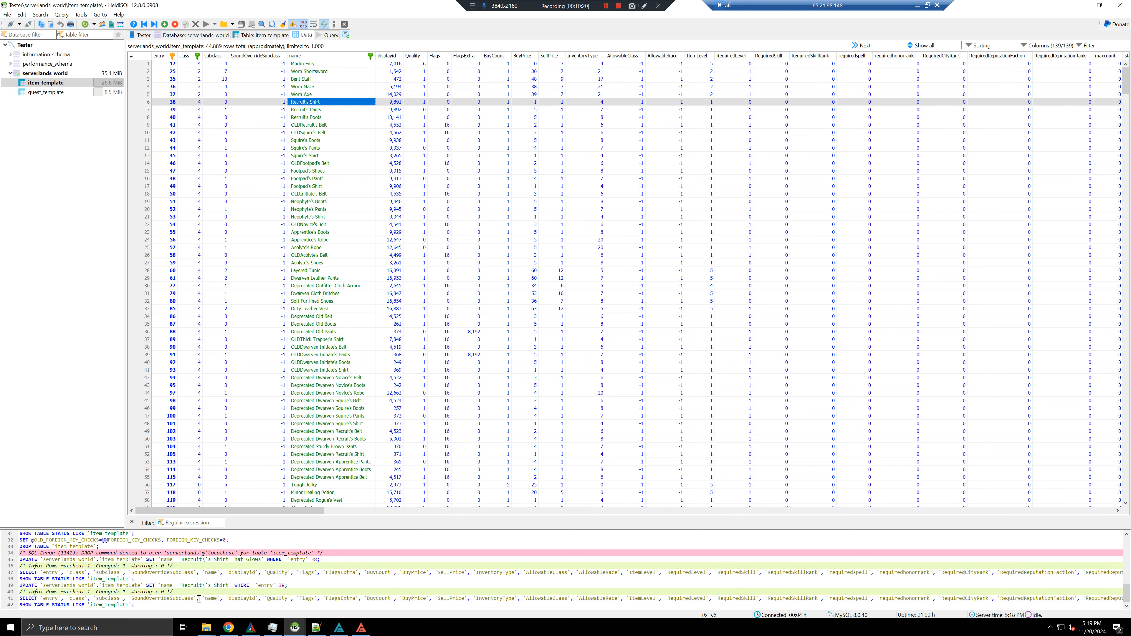
left_click_drag(187, 593, 89, 594)
left_click(88, 593)
left_click_drag(175, 591, 19, 592)
left_click(24, 590)
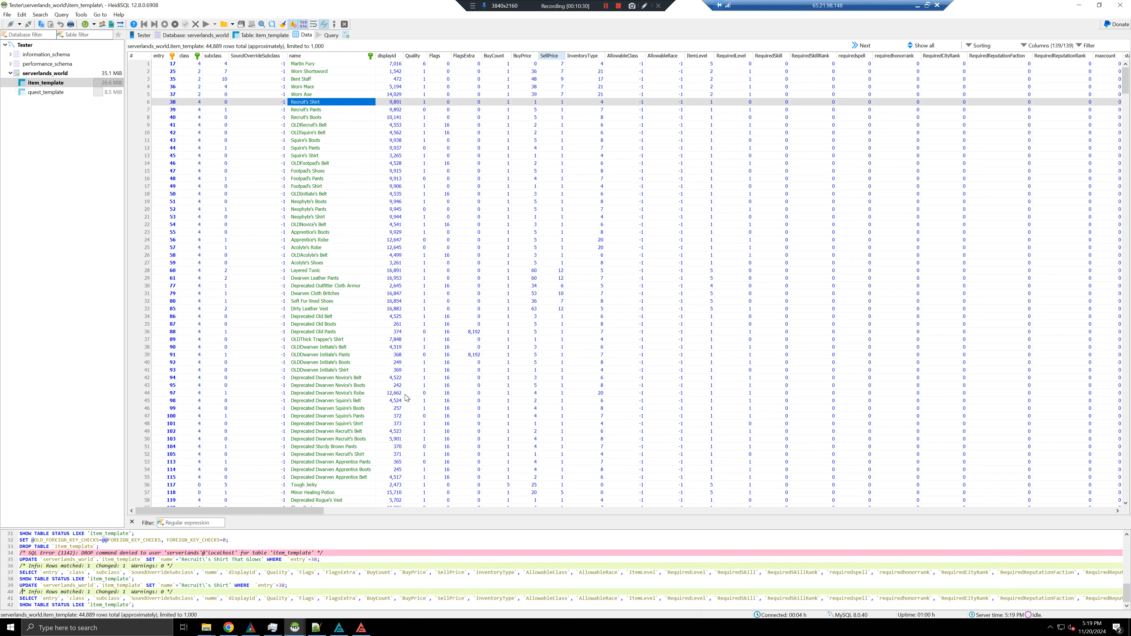
Check the Notepad++ connection notes, then close the Serverlands session's User manager, returning to realmlist
left_click(349, 385)
key("alt+Tab")
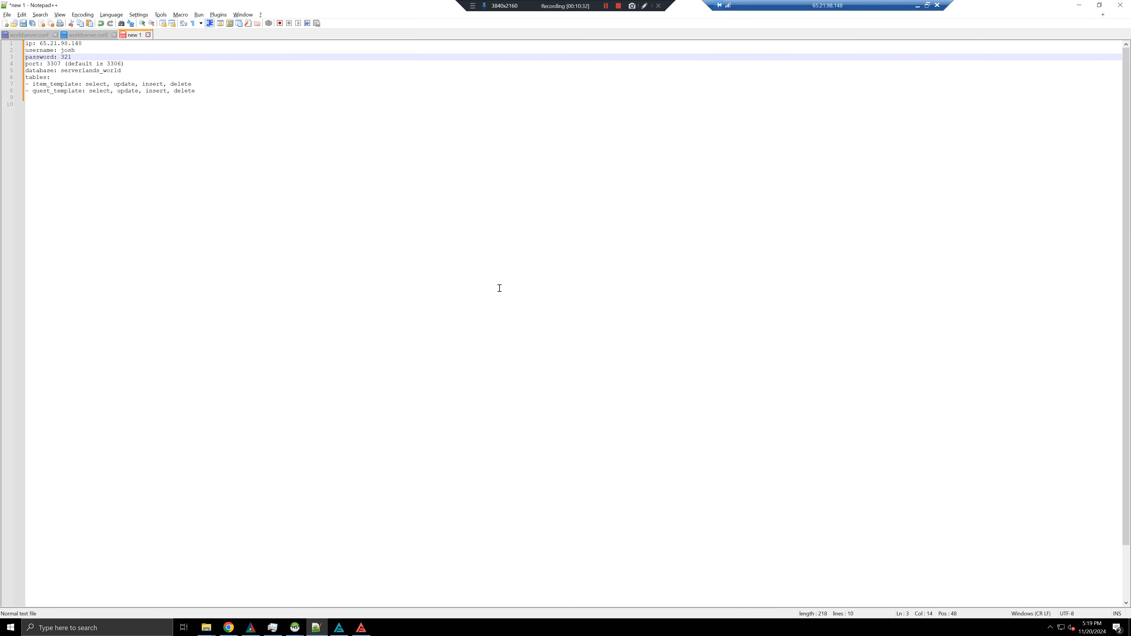
left_click(36, 101)
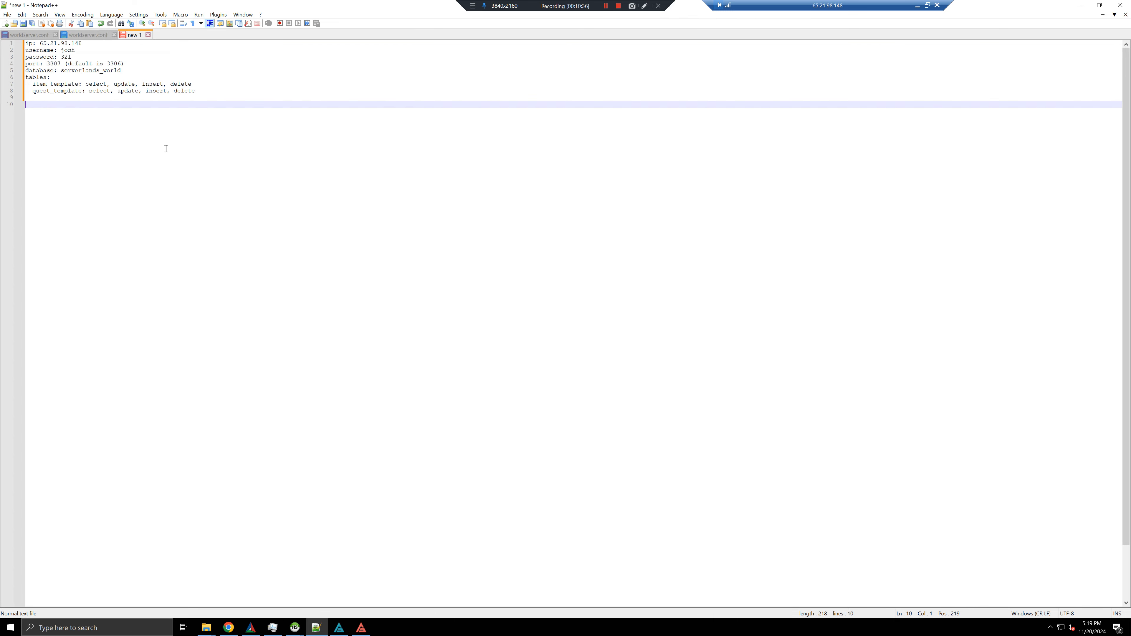
key("alt+Tab")
key("alt+Tab")
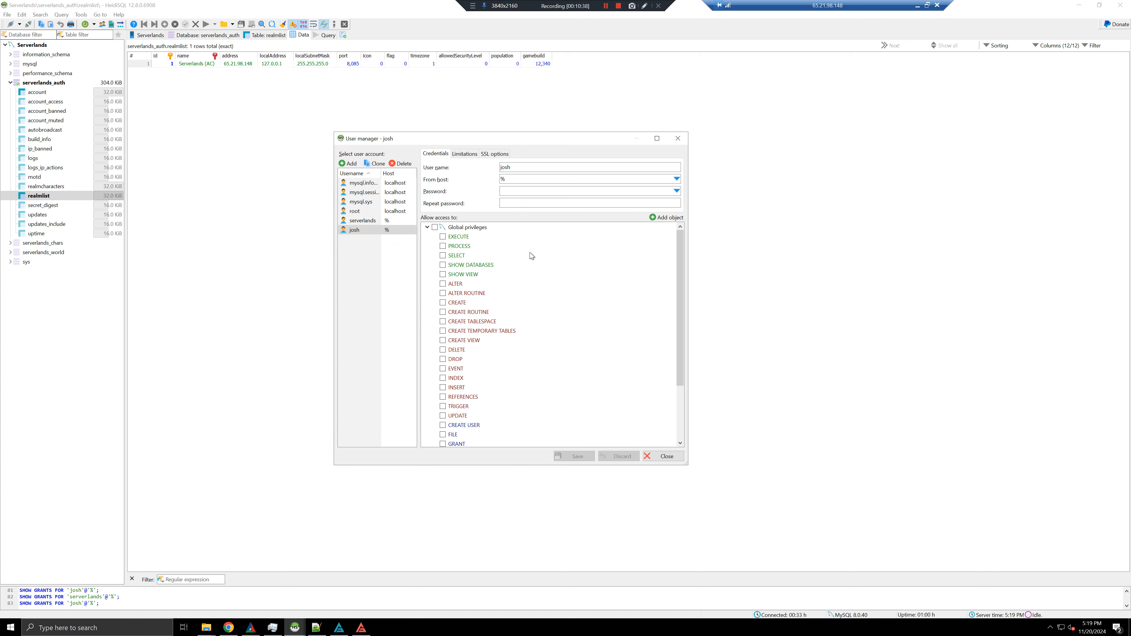
left_click(663, 456)
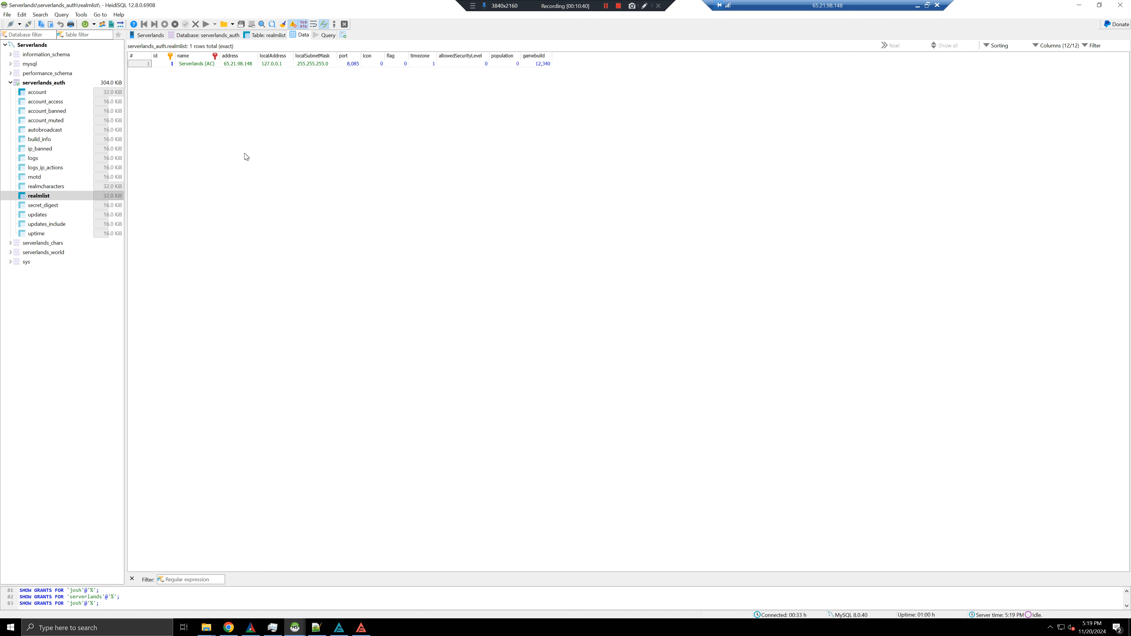
left_click_drag(298, 185, 547, 228)
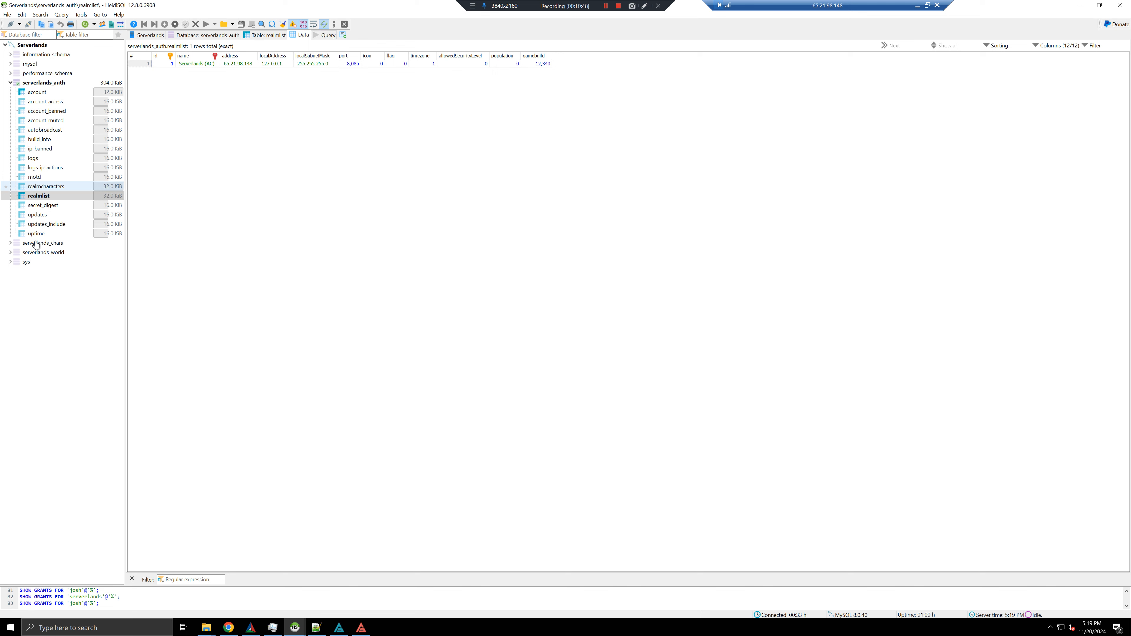
Expand serverlands_world, widen the tree, and open item_template's data (44,889 rows) to inspect item names
left_click(9, 253)
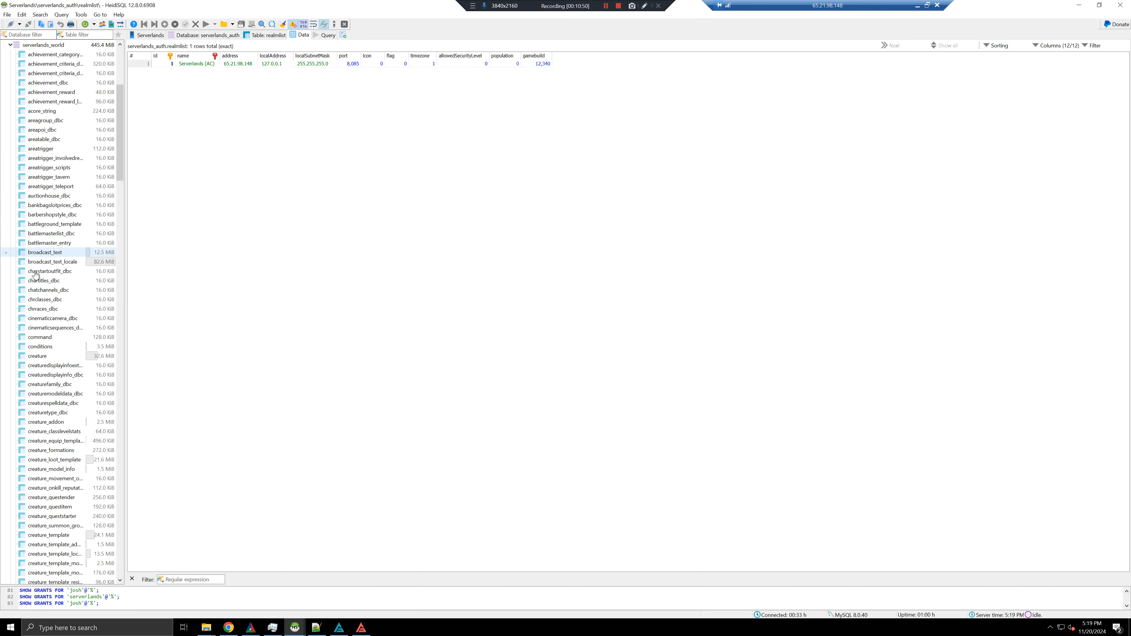
scroll(71, 215, "down", 2)
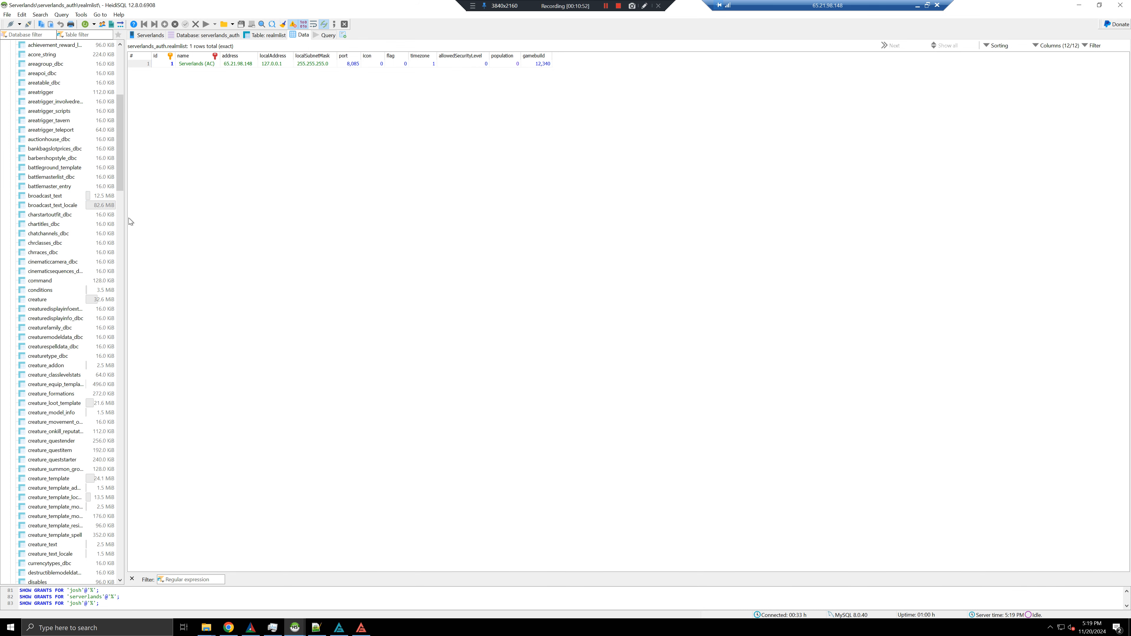
left_click_drag(126, 221, 156, 223)
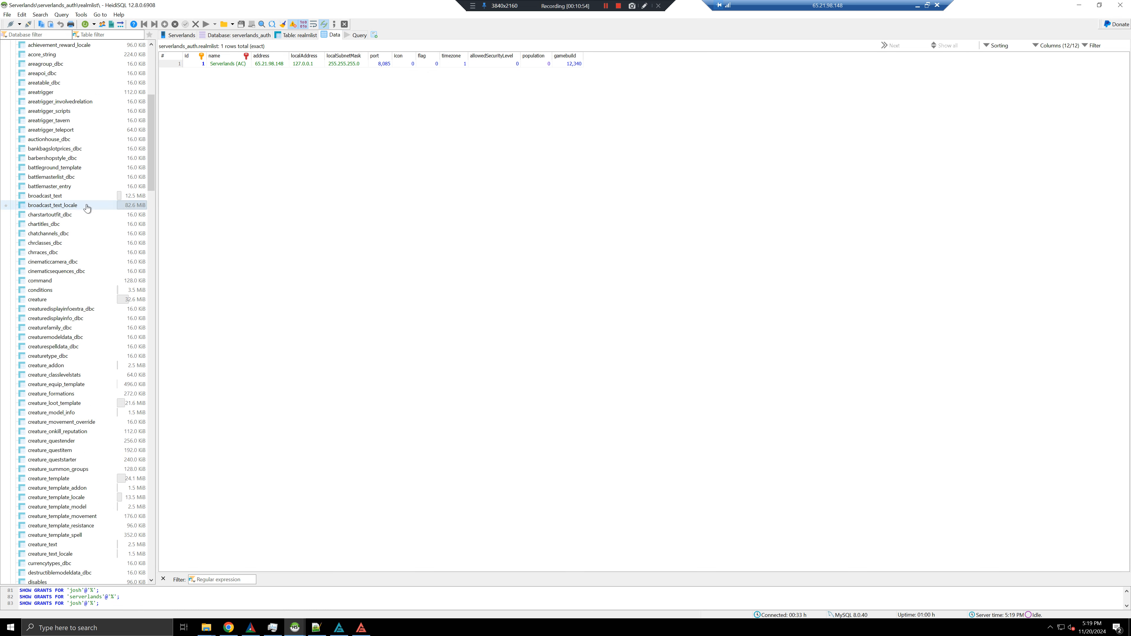
scroll(89, 203, "up", 3)
scroll(89, 205, "down", 14)
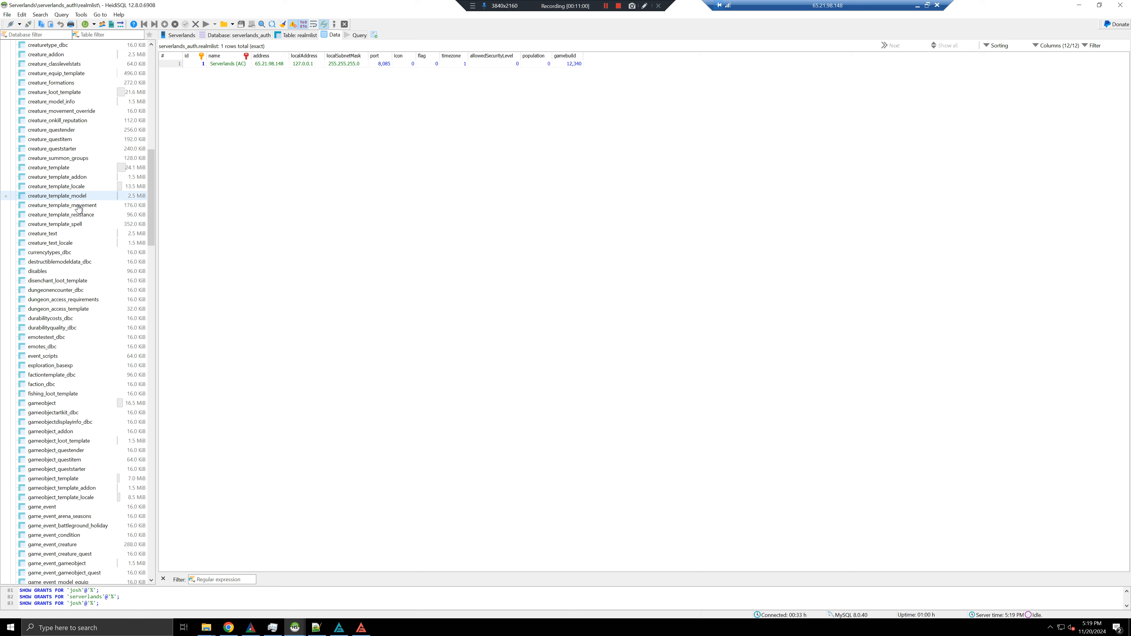
scroll(78, 205, "down", 4)
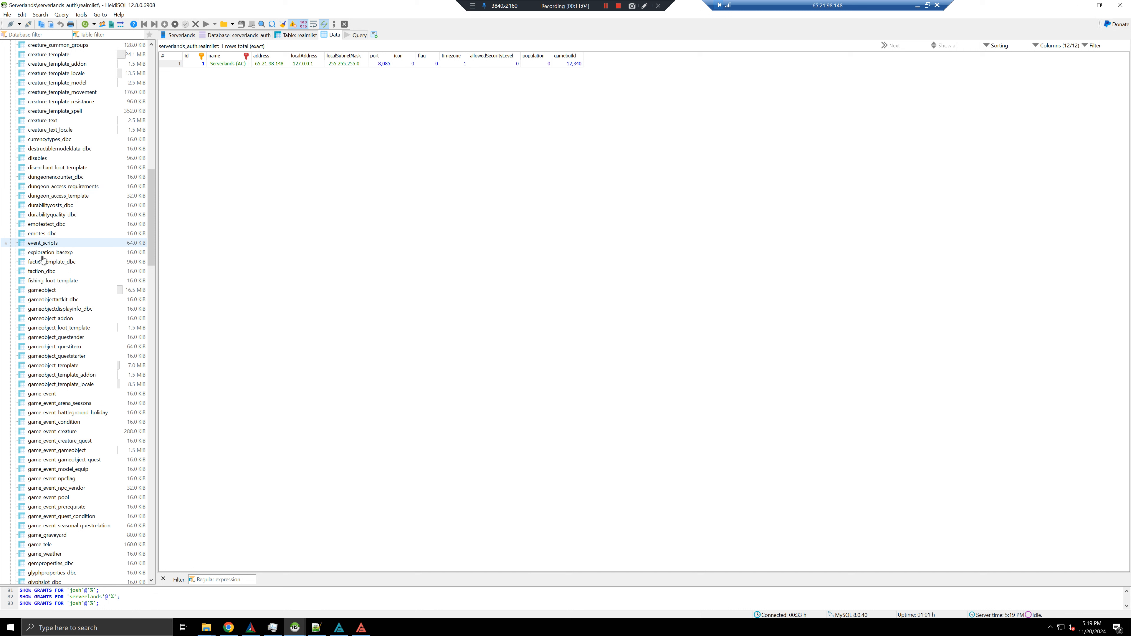
scroll(48, 281, "down", 5)
scroll(47, 292, "down", 13)
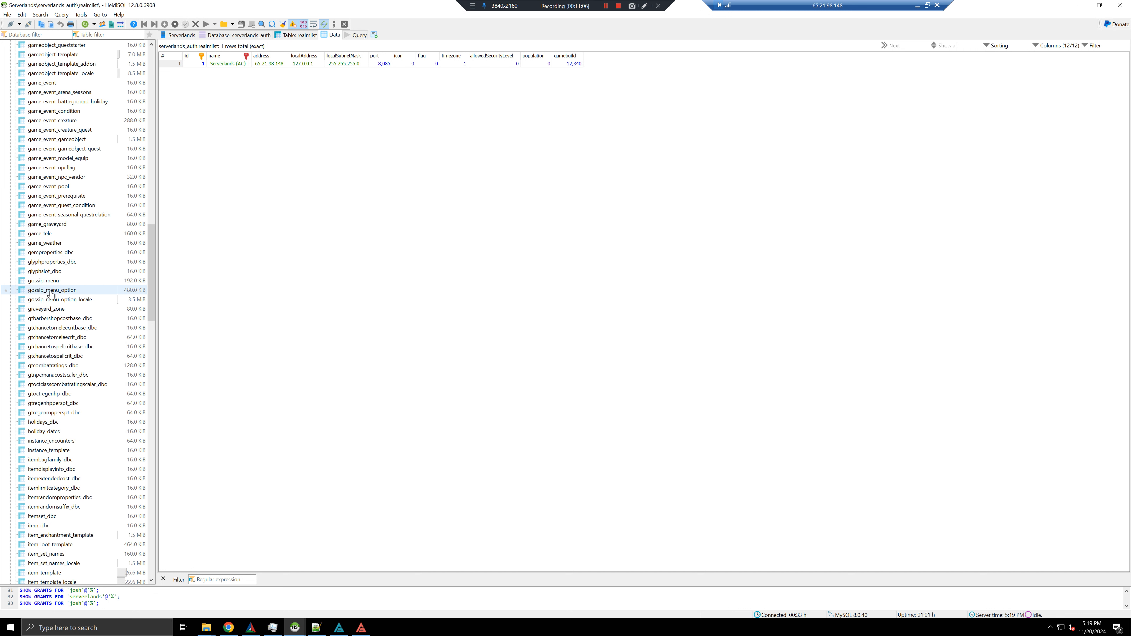
scroll(73, 312, "down", 1)
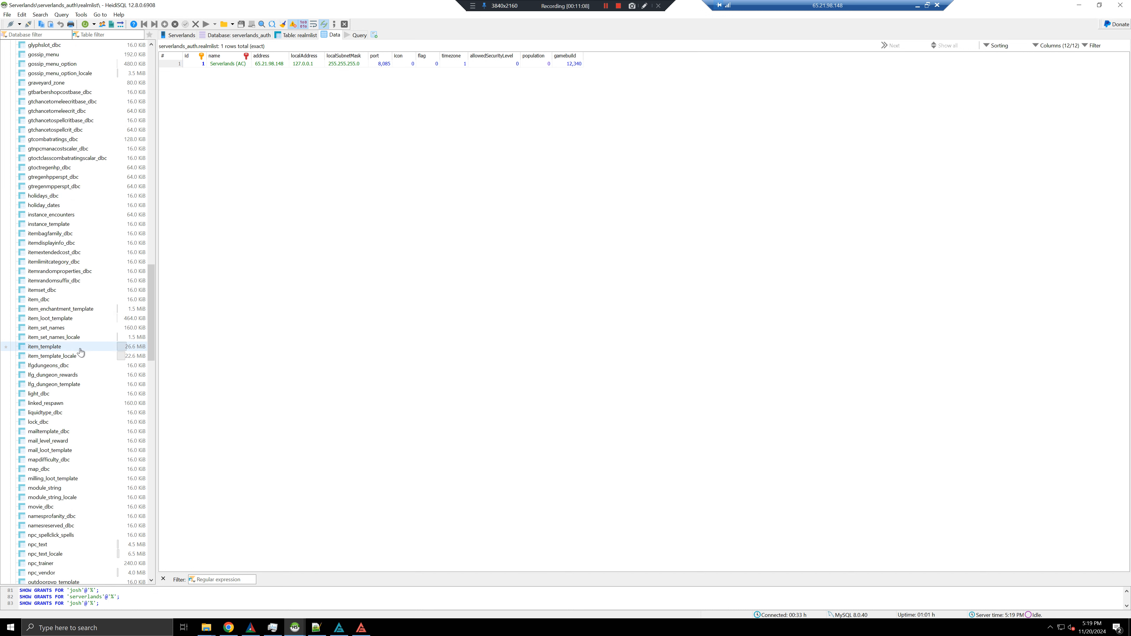
left_click(81, 349)
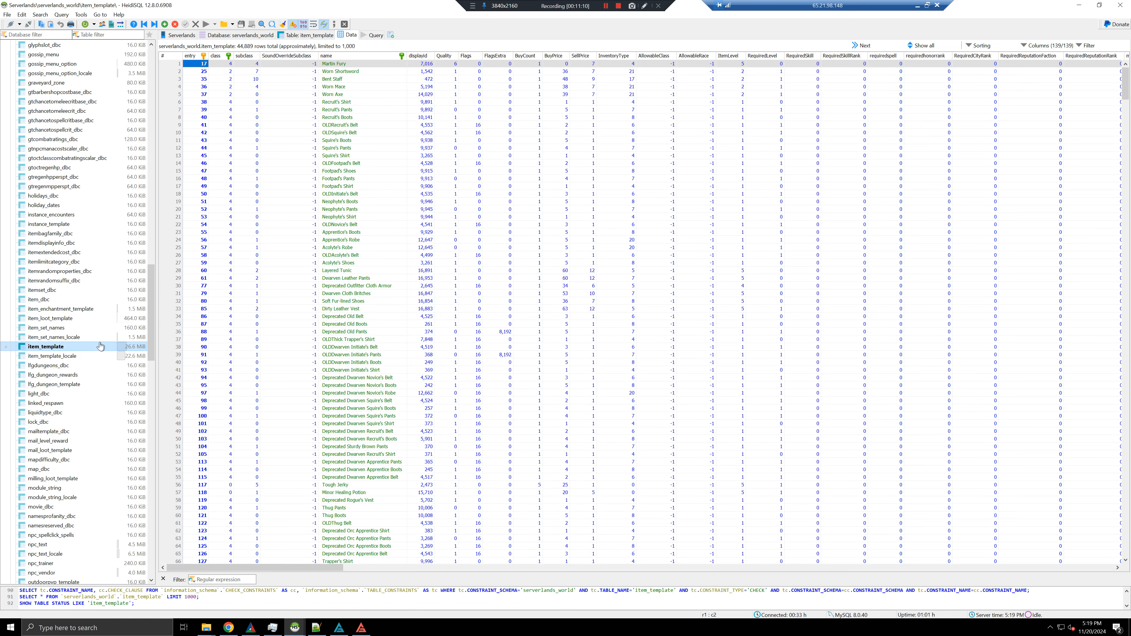
left_click(357, 289)
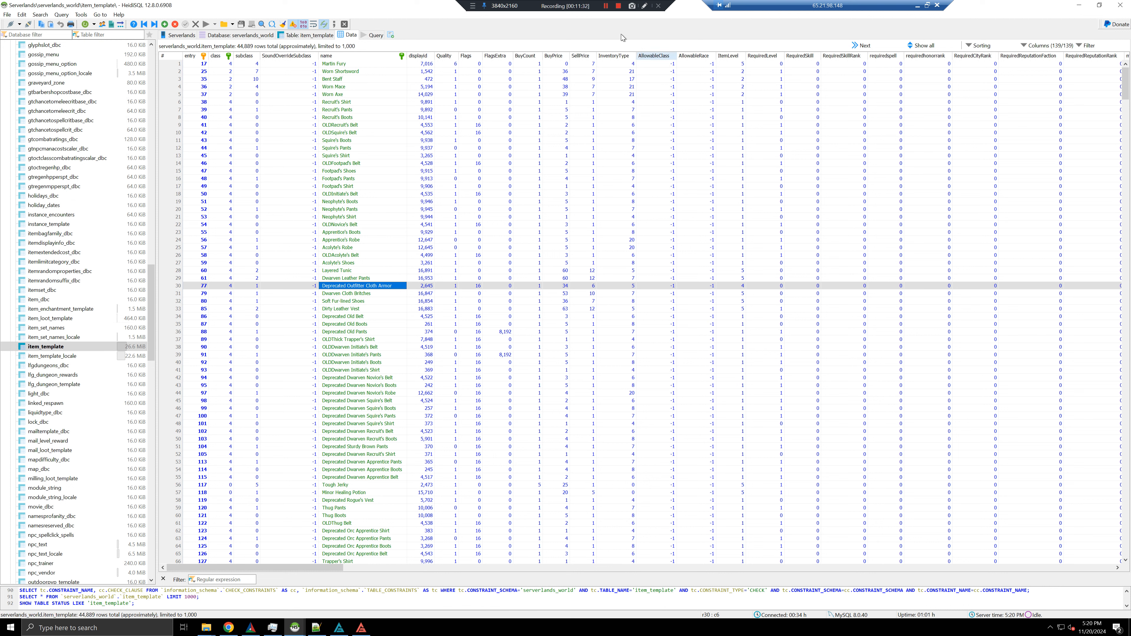
left_click(366, 277)
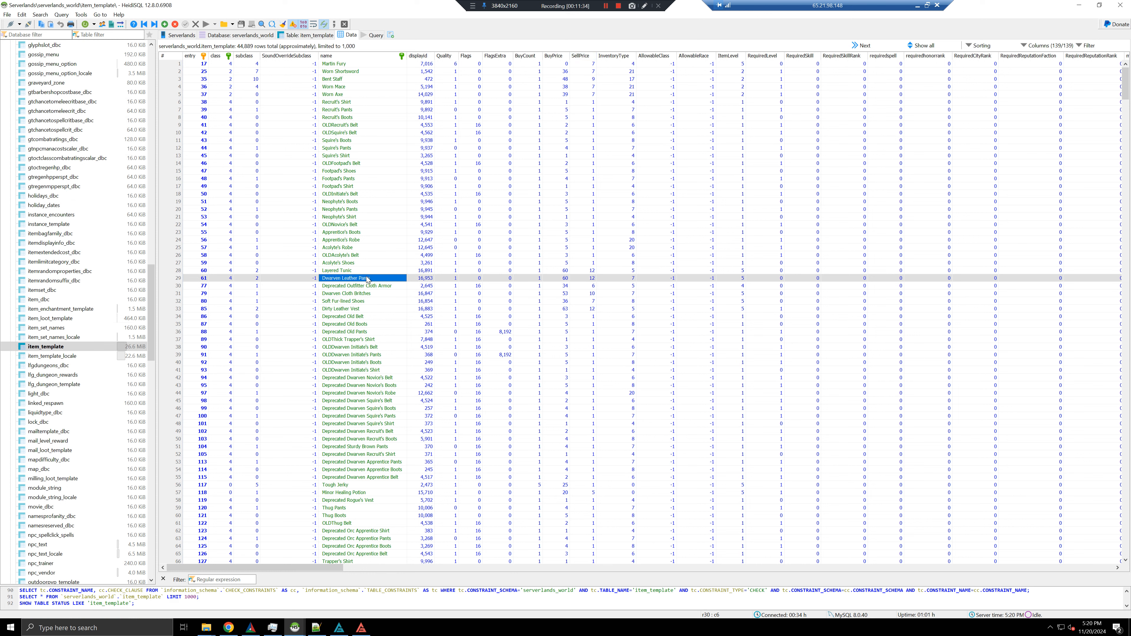